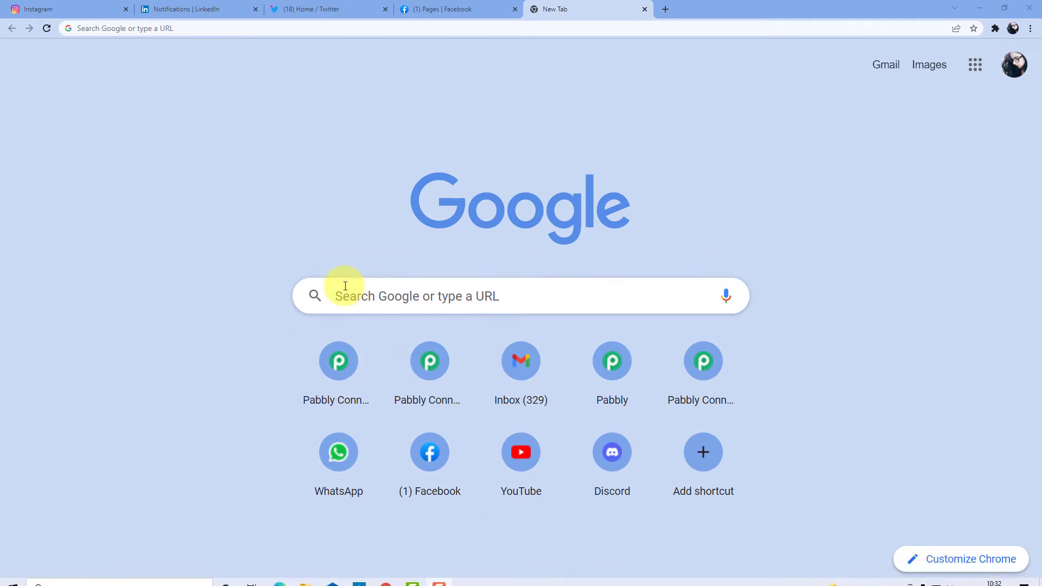
- Load the pabbly.com/connect website
left_click(252, 27)
type("pa")
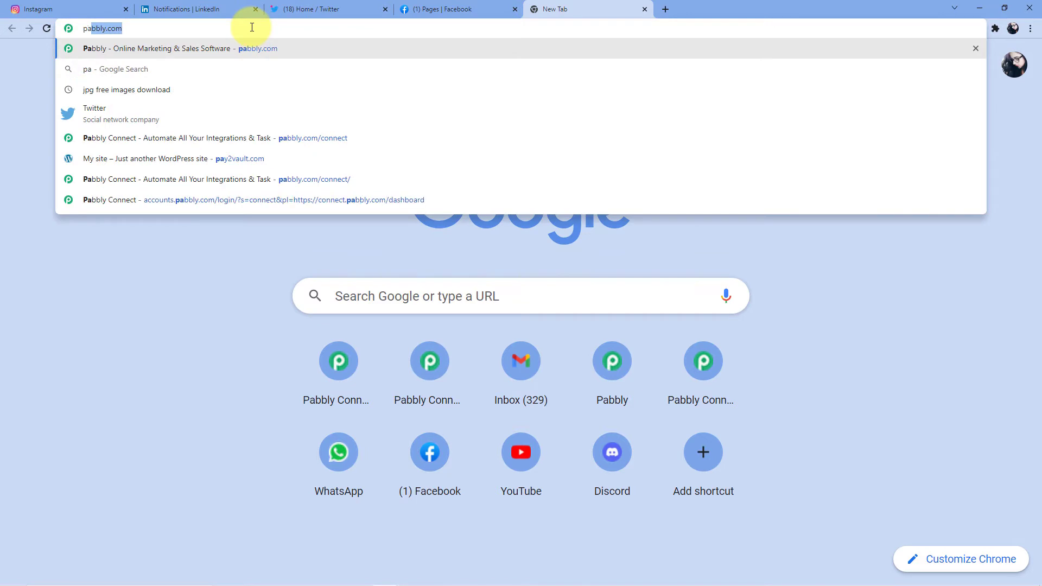
type("bbly.c")
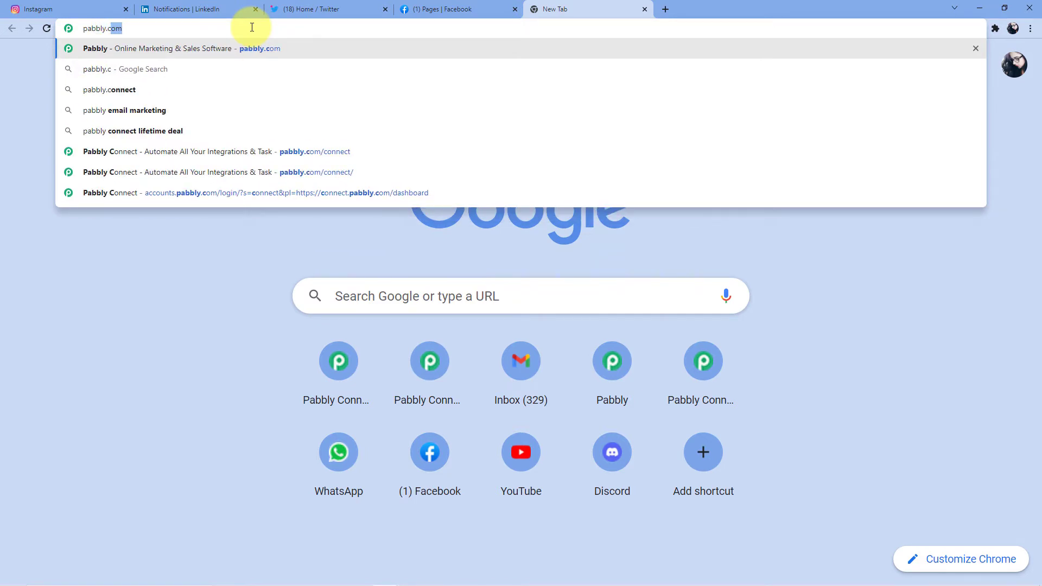
type("om/connec")
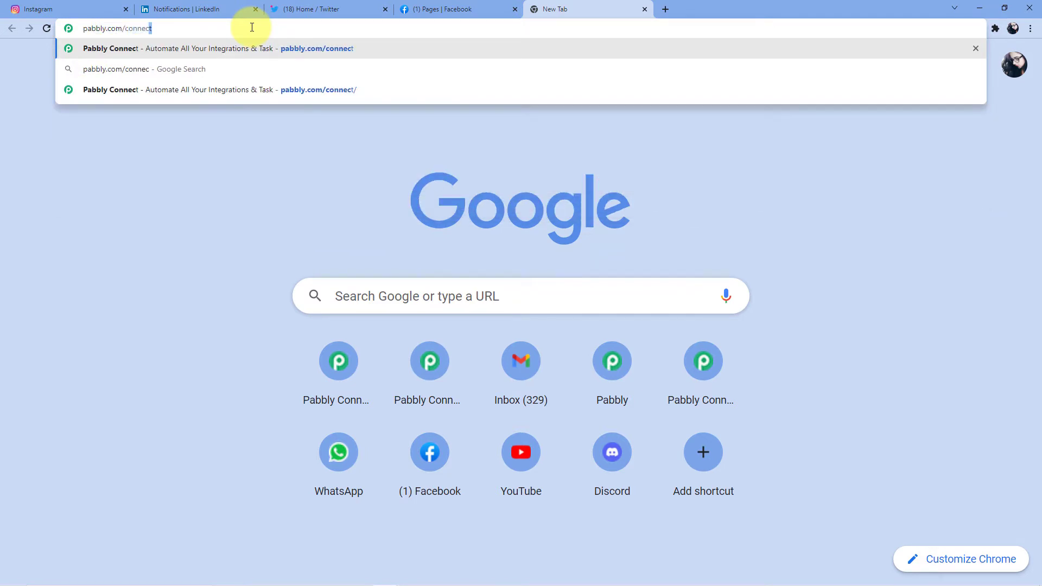
key("Return")
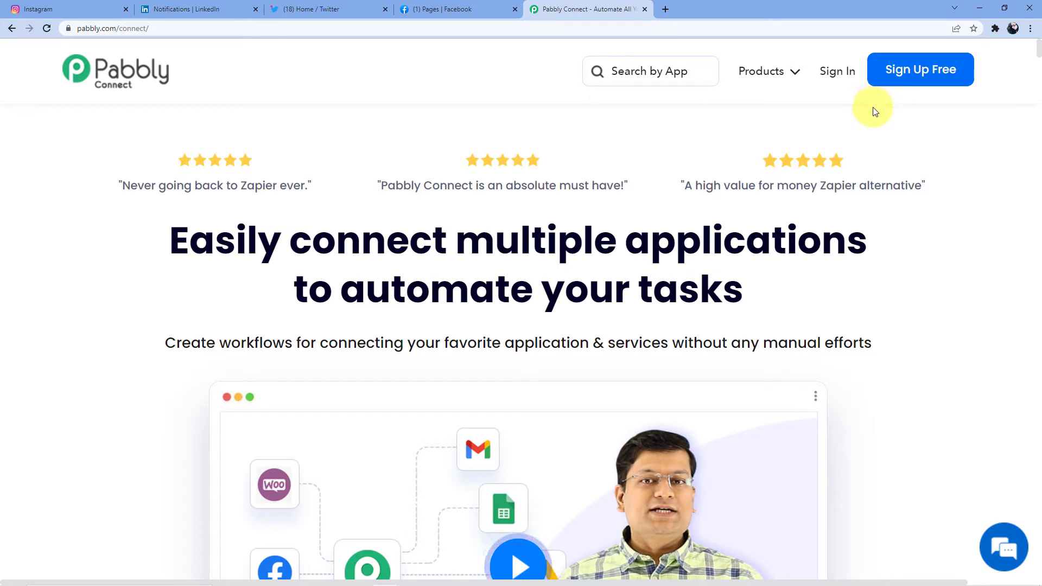
- Sign in to Pabbly and access the Pabbly Connect dashboard
left_click(839, 79)
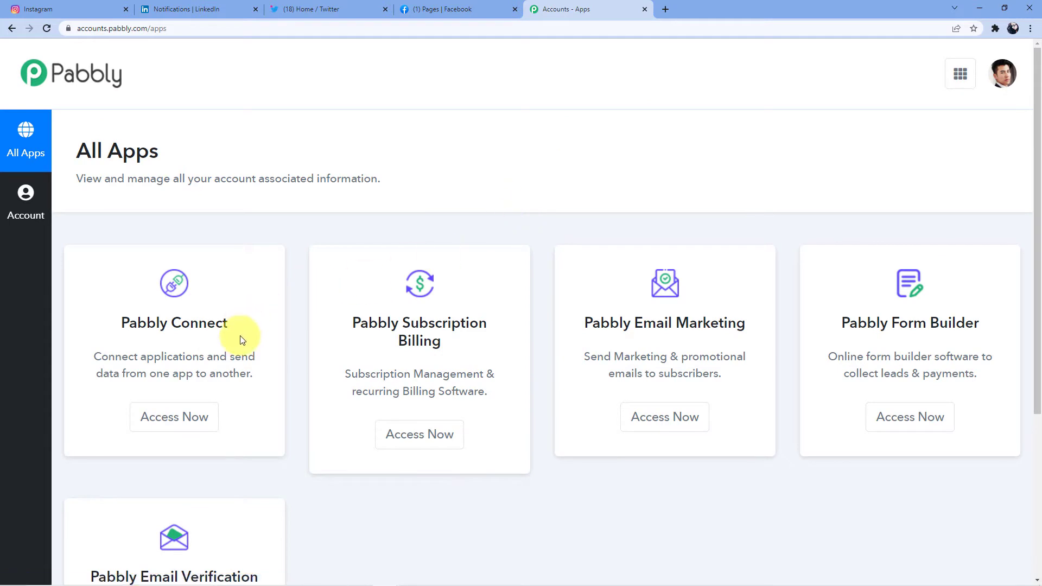
left_click(174, 414)
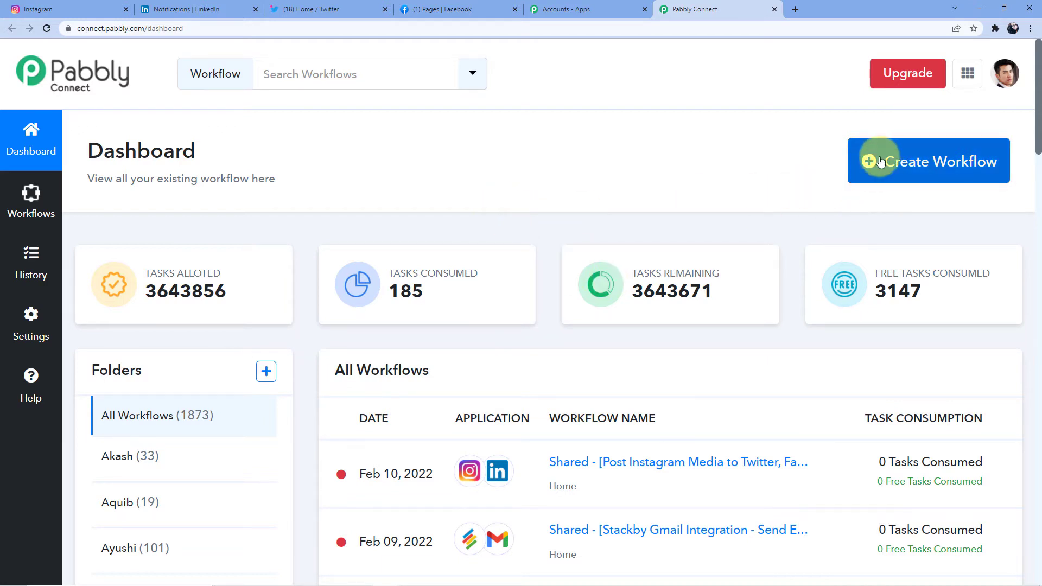
scroll(468, 132, "down", 2)
scroll(500, 127, "up", 2)
- Create a workflow named "Instagram to other Social Medias"
left_click(878, 162)
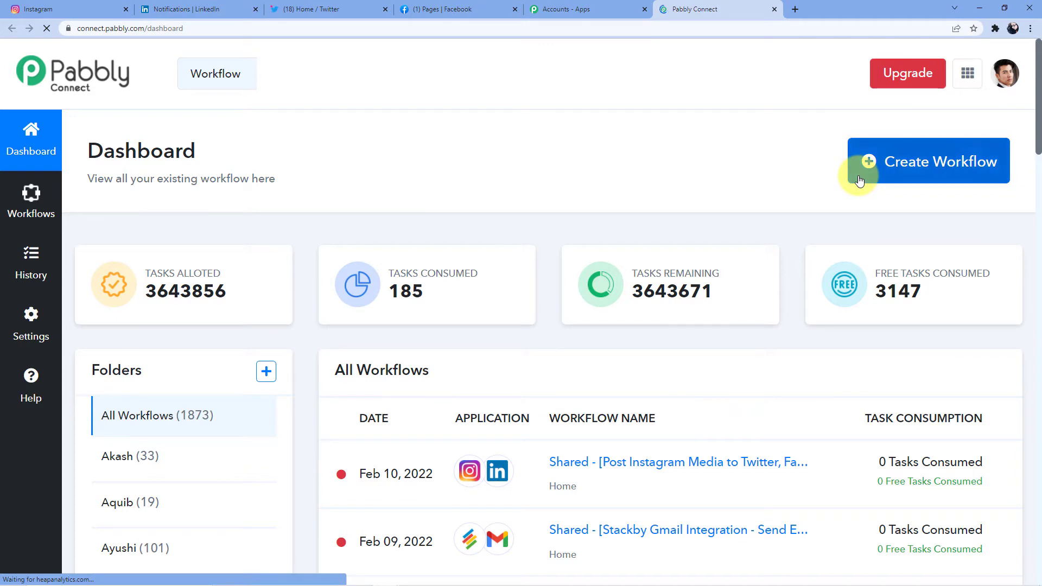
left_click(867, 162)
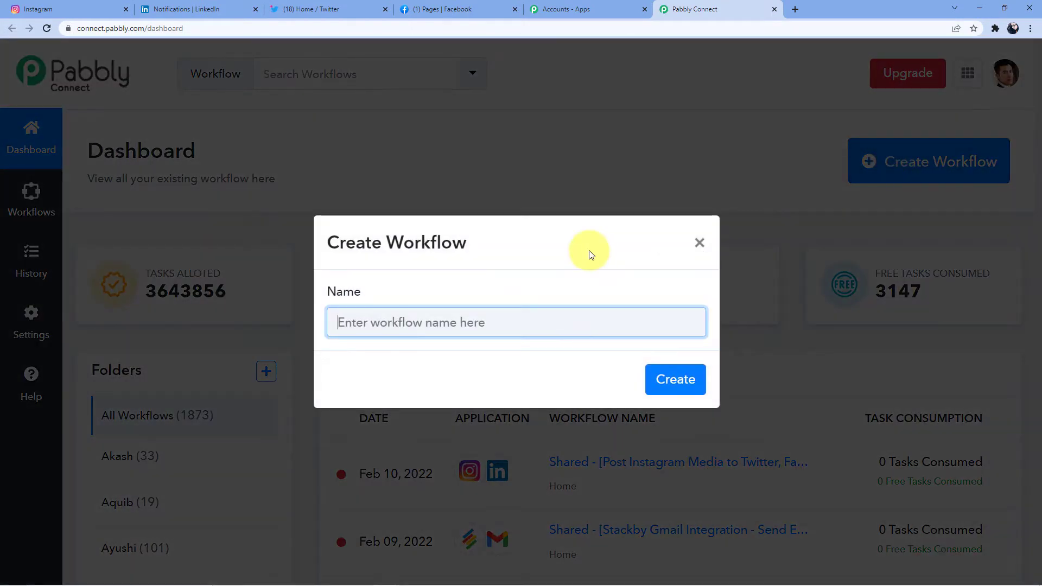
left_click(434, 324)
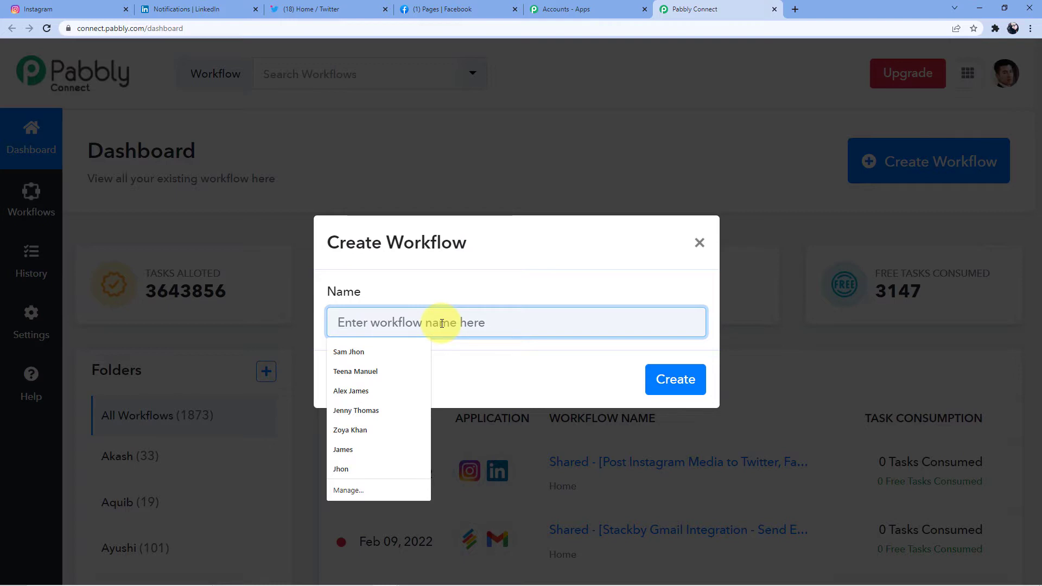
type("In")
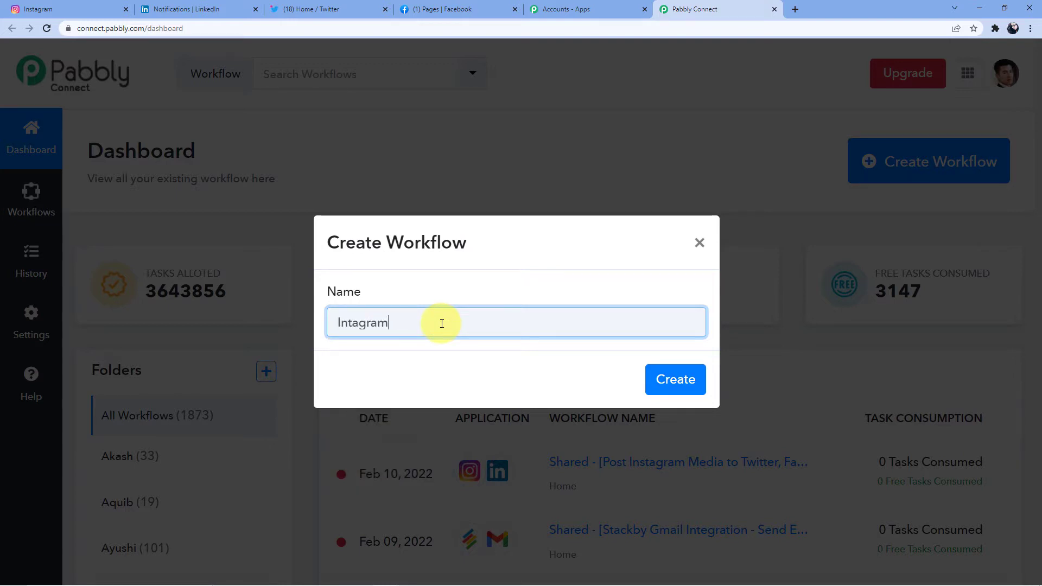
type("tagra")
key("BackSpace")
key("BackSpace")
key("BackSpace")
key("BackSpace")
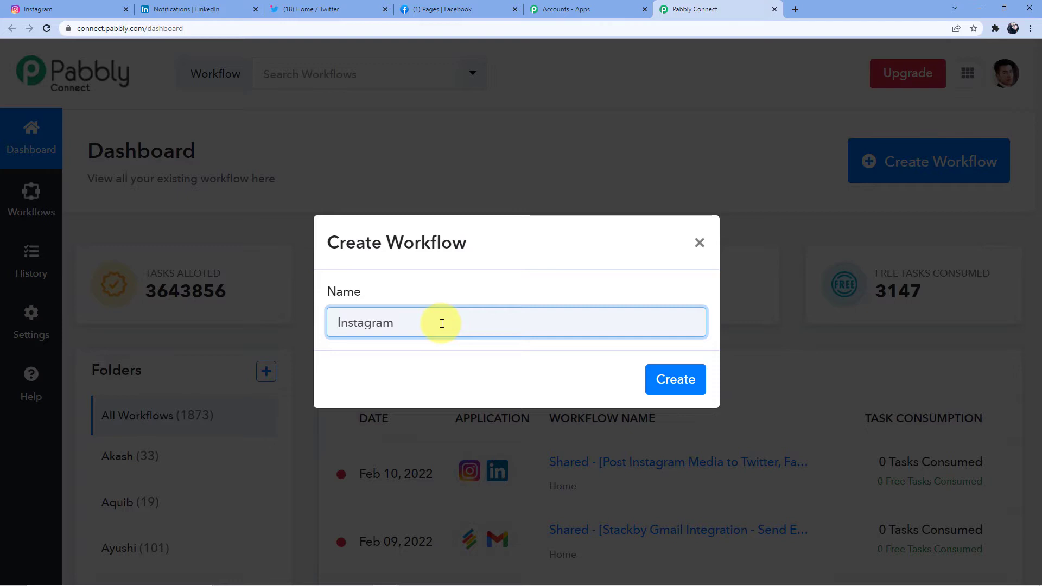
type("her Social medias")
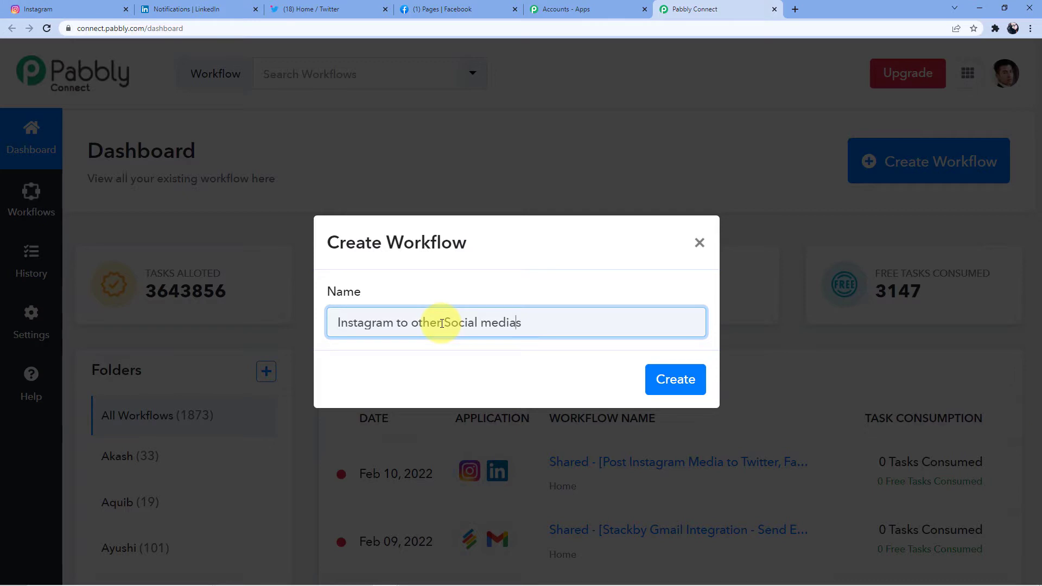
key("BackSpace")
type("M")
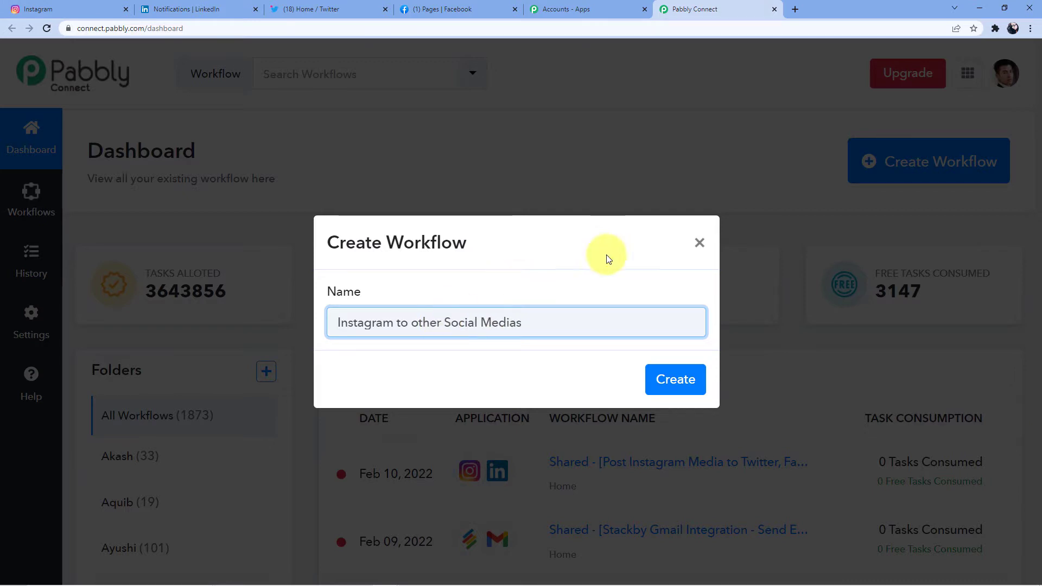
left_click(664, 380)
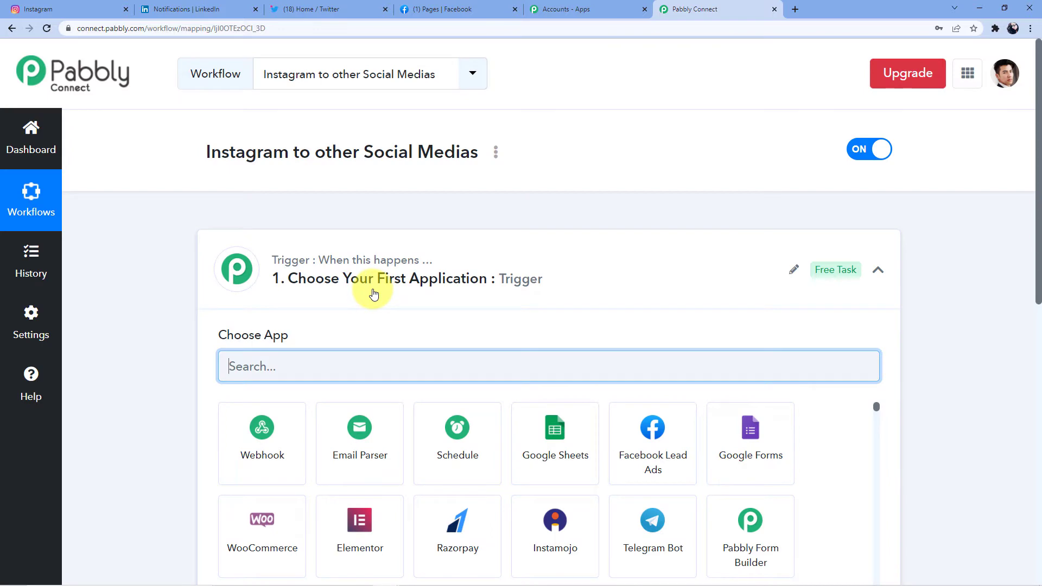
- Examine the new workflow's trigger and action steps and their descriptions
scroll(348, 285, "down", 5)
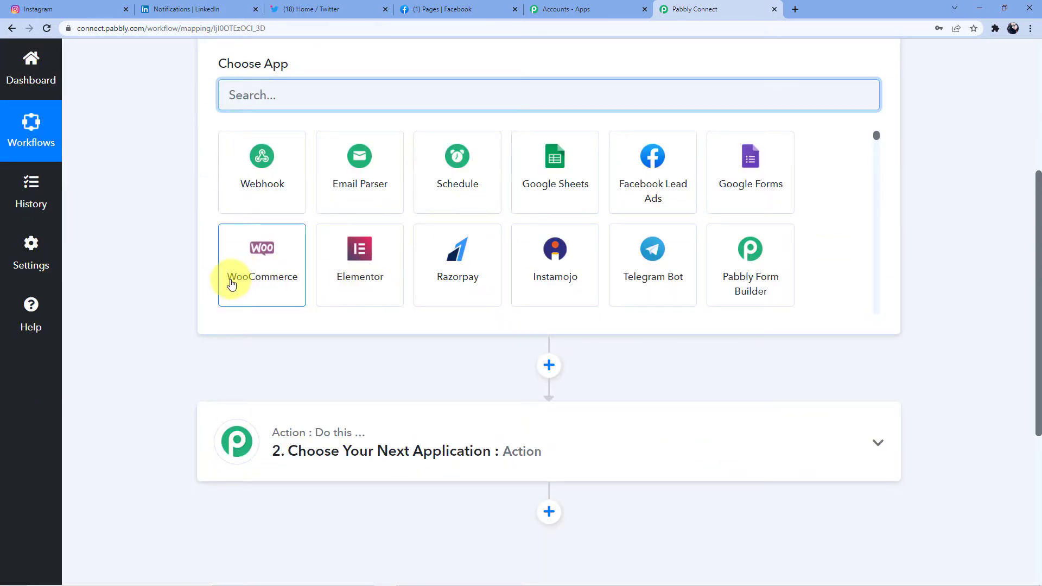
scroll(231, 283, "up", 3)
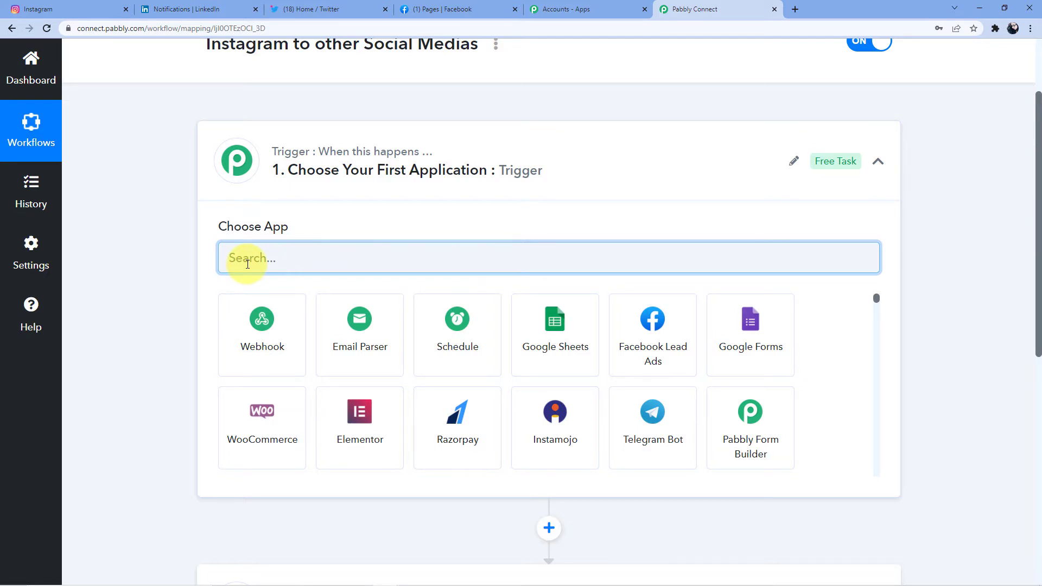
scroll(272, 282, "down", 5)
mouse_move(354, 326)
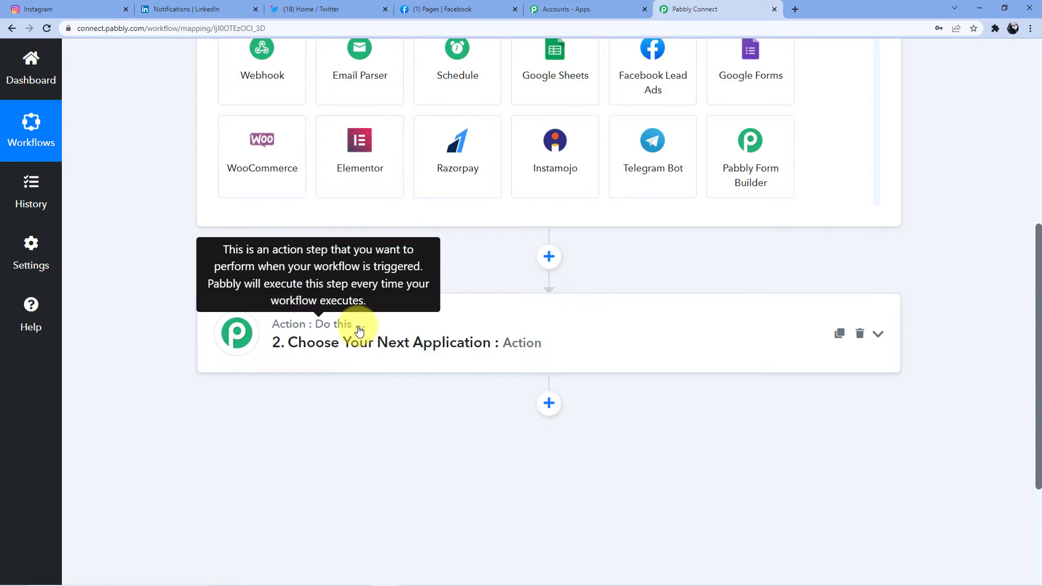
scroll(359, 330, "up", 7)
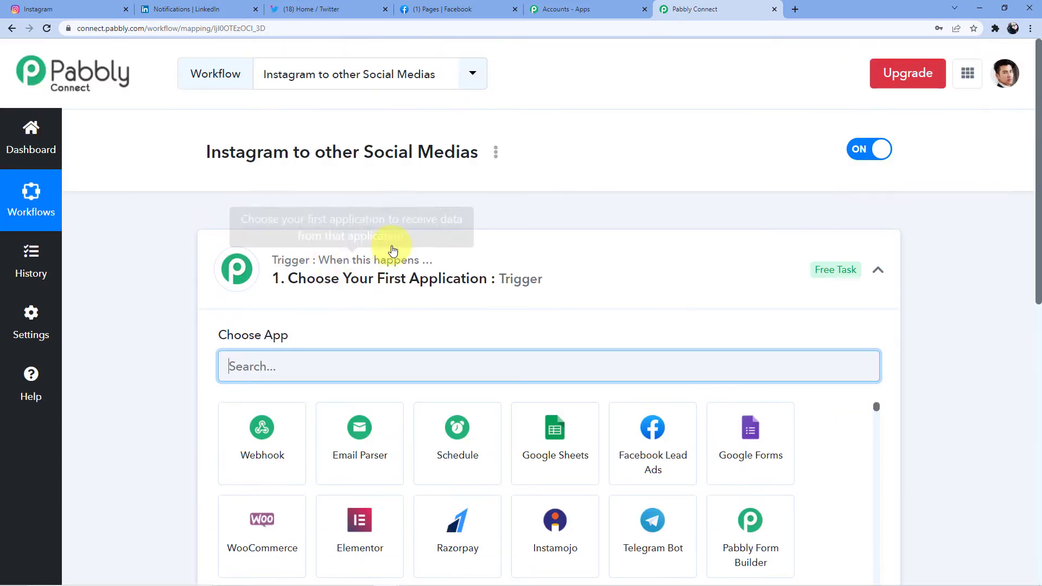
scroll(345, 260, "down", 7)
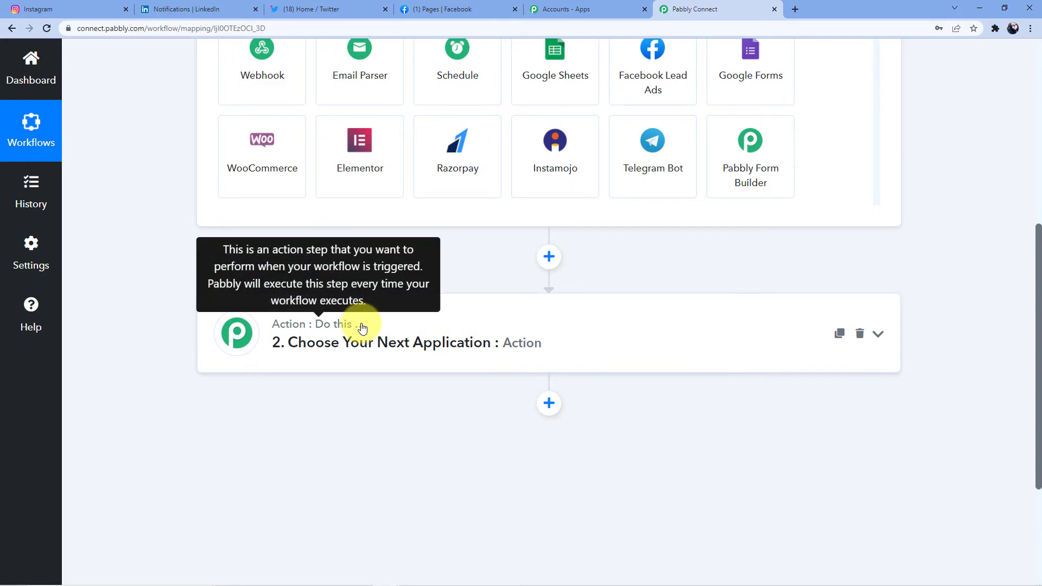
scroll(362, 325, "up", 6)
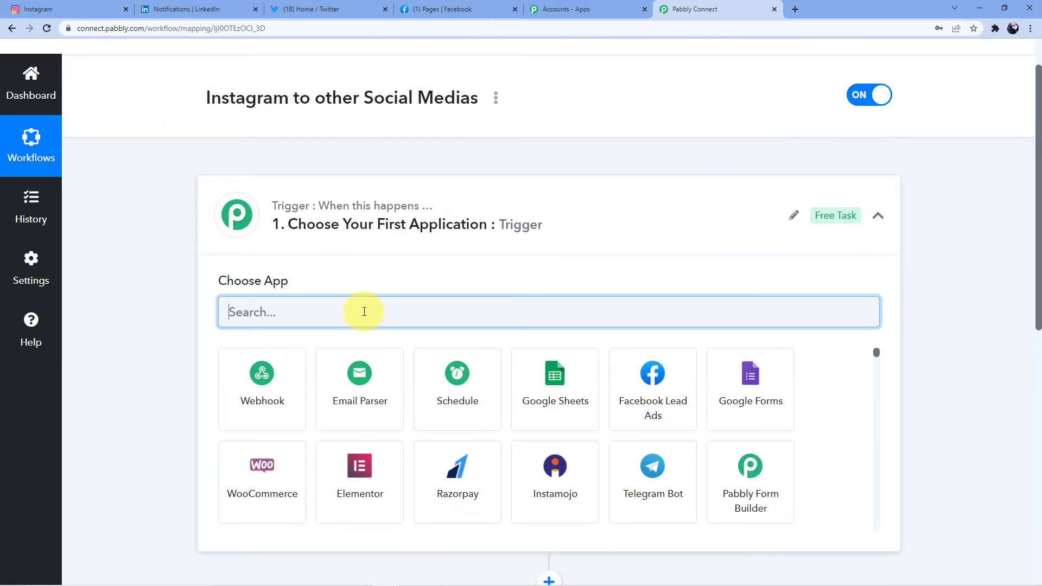
- Set the trigger app to Instagram for Business with the trigger event New Media Posted in My Account
type("In")
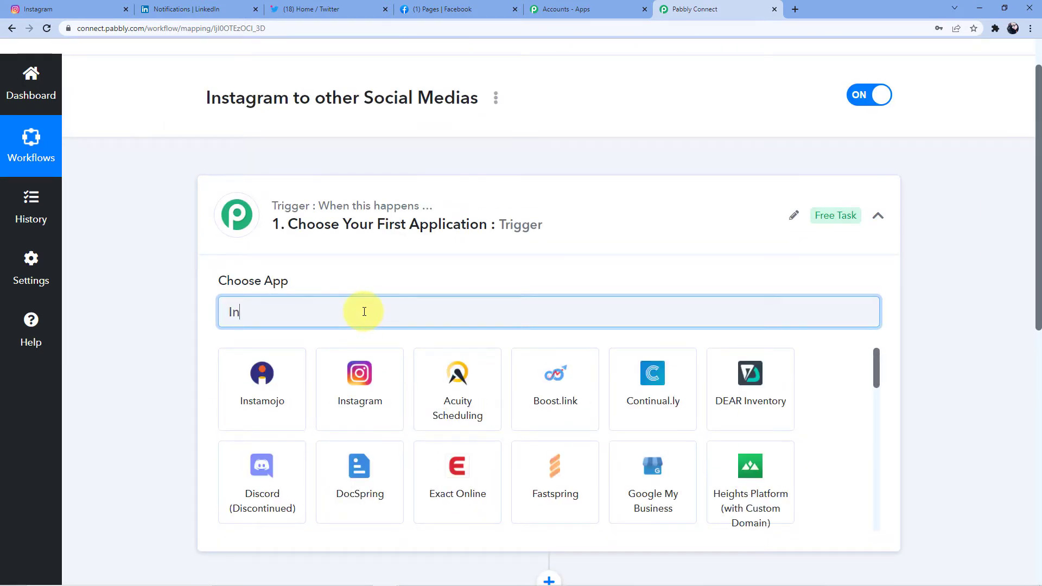
type("g")
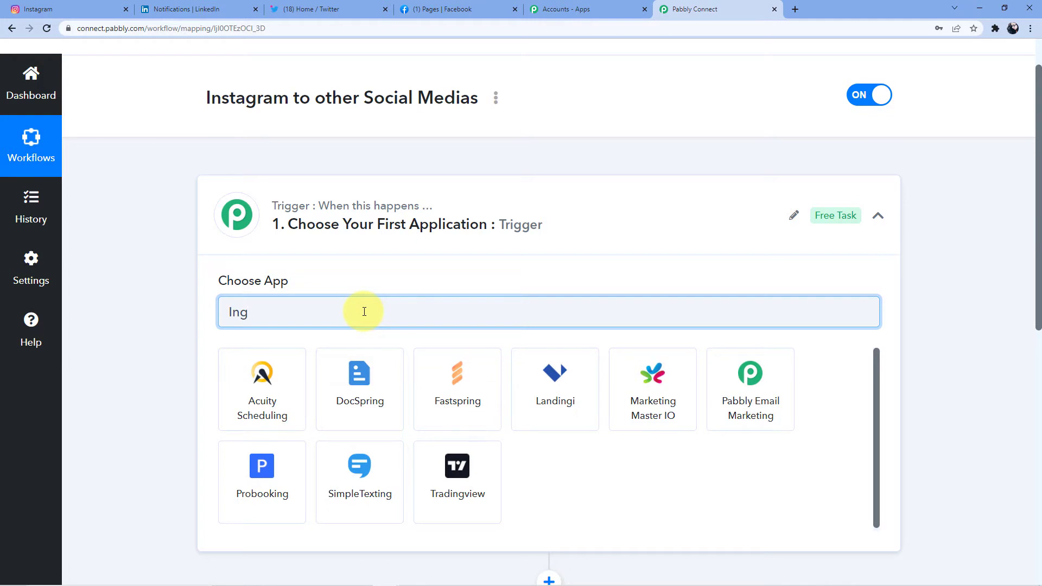
key("BackSpace")
type("st")
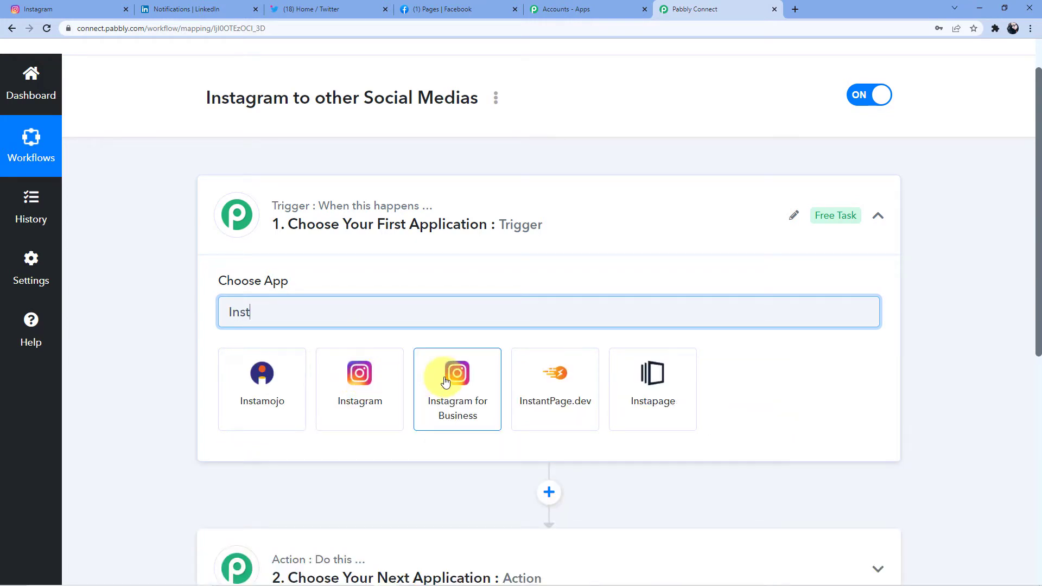
left_click(445, 382)
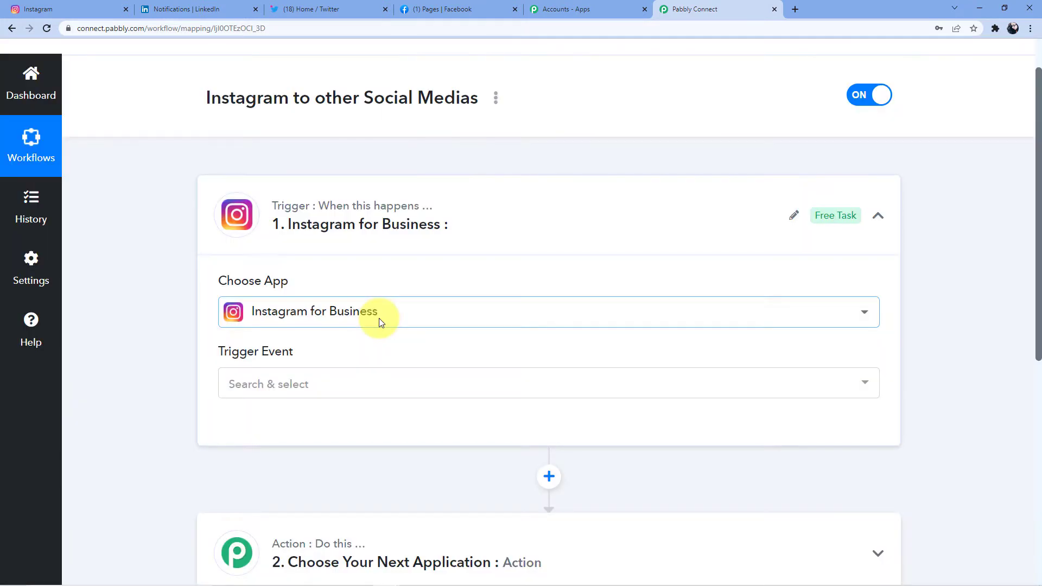
left_click(303, 388)
left_click(306, 453)
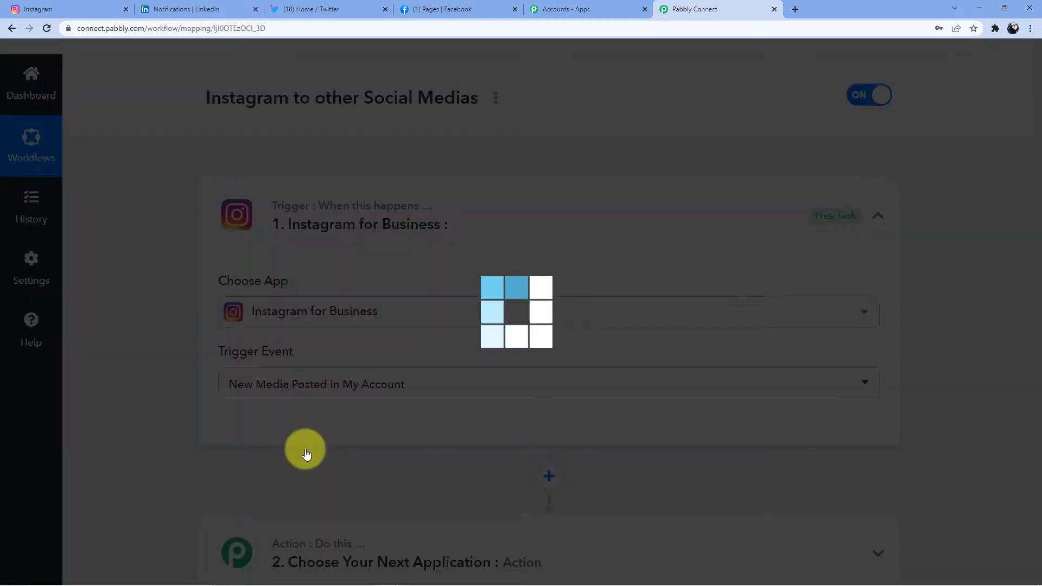
- Add and authorize a new Instagram for Business connection for the trigger, accepting the success message
scroll(312, 430, "down", 3)
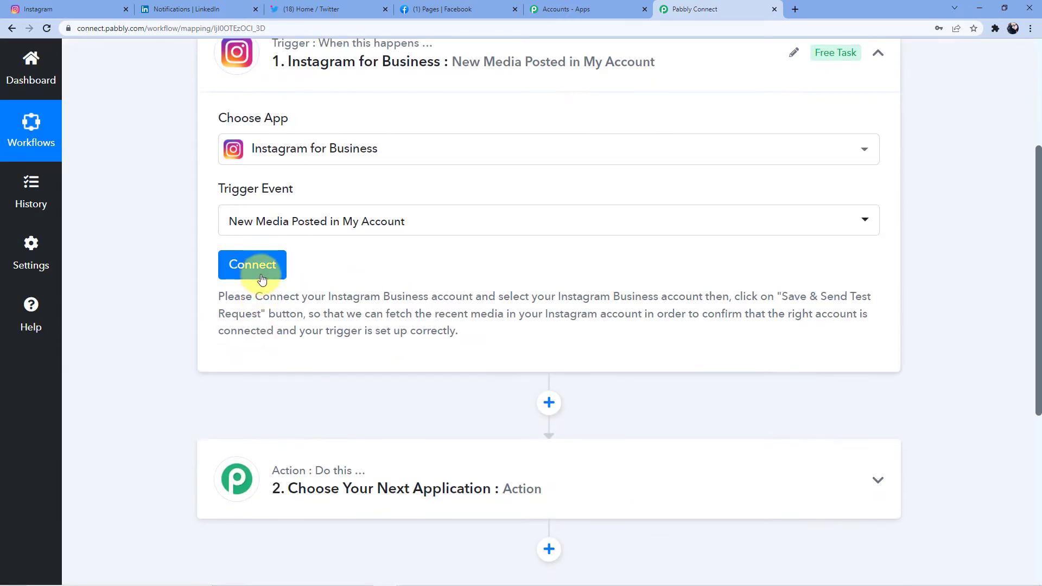
left_click(263, 279)
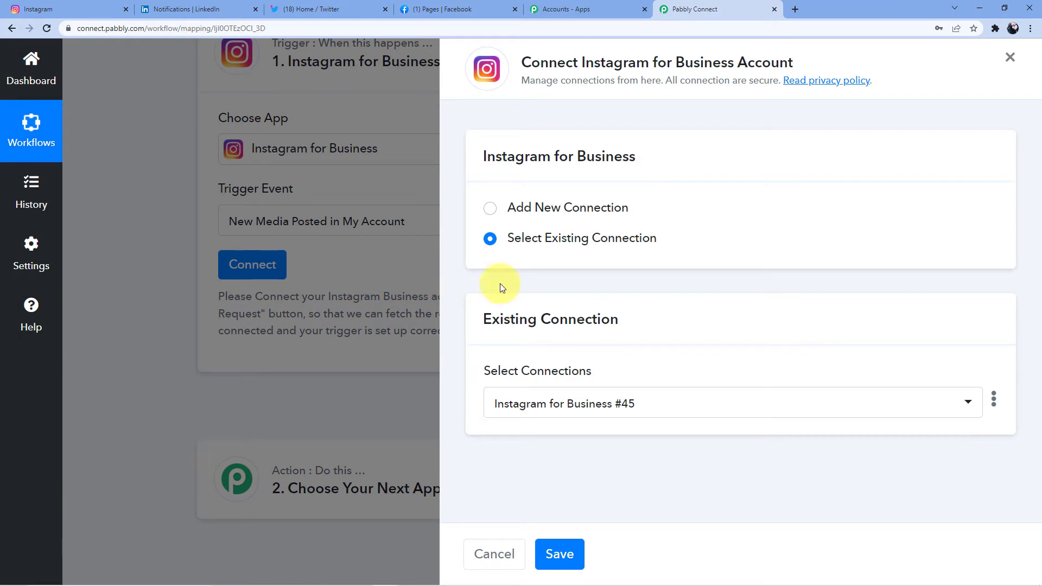
left_click(564, 210)
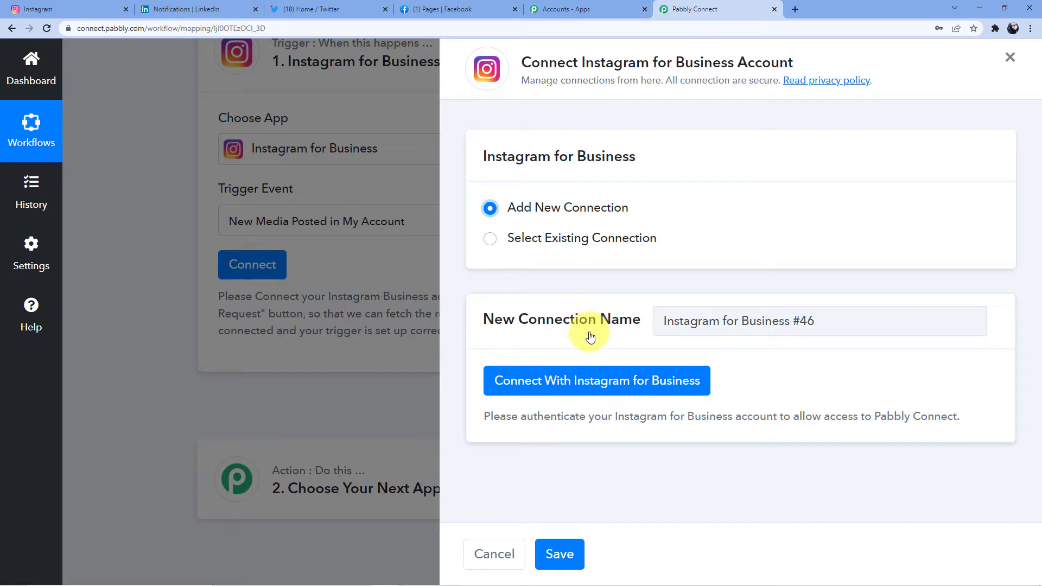
left_click(573, 380)
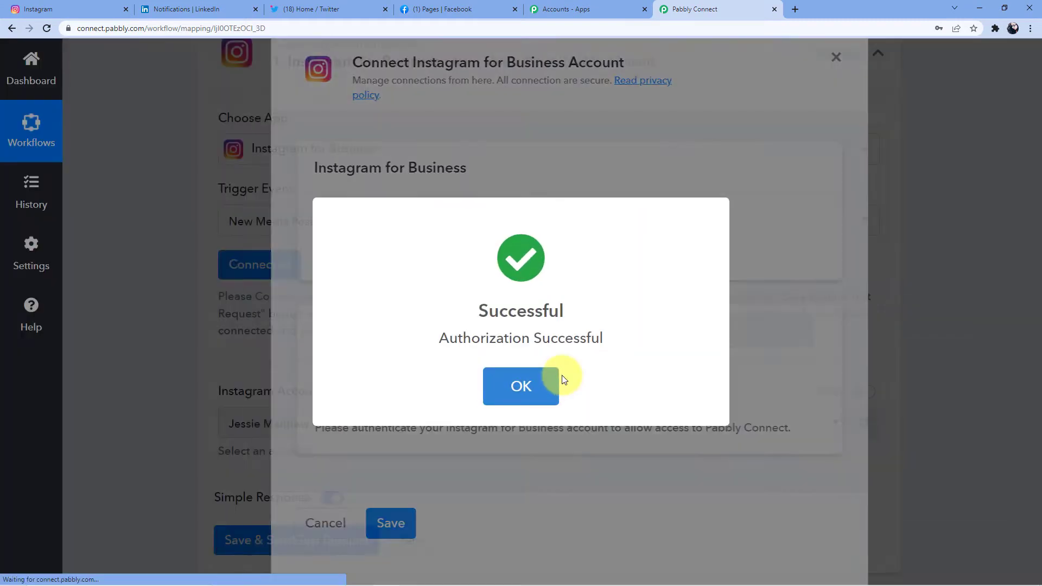
left_click(546, 388)
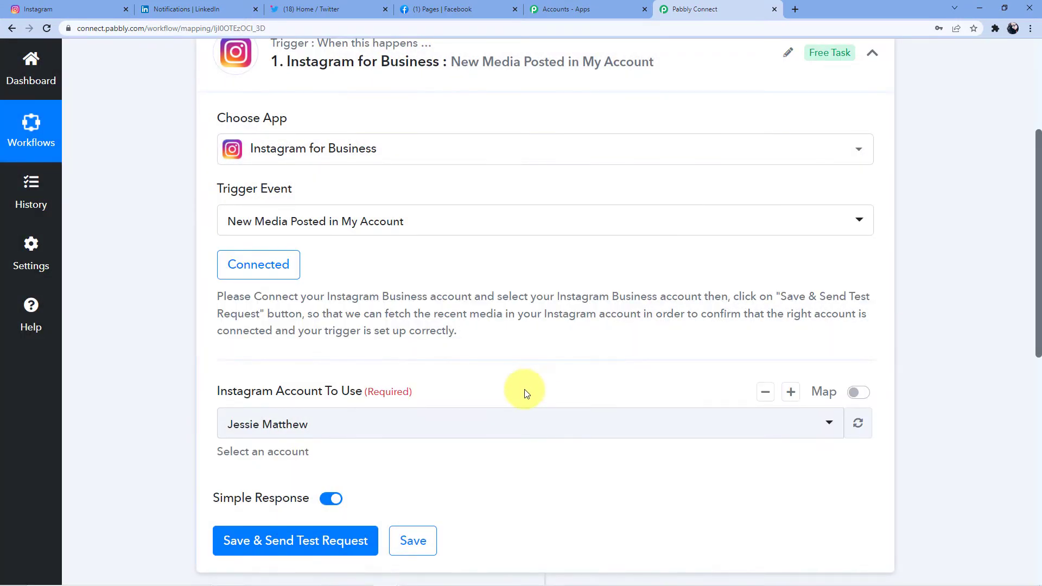
- Compare the account open on Instagram with the one selected in the workflow's trigger
left_click(30, 9)
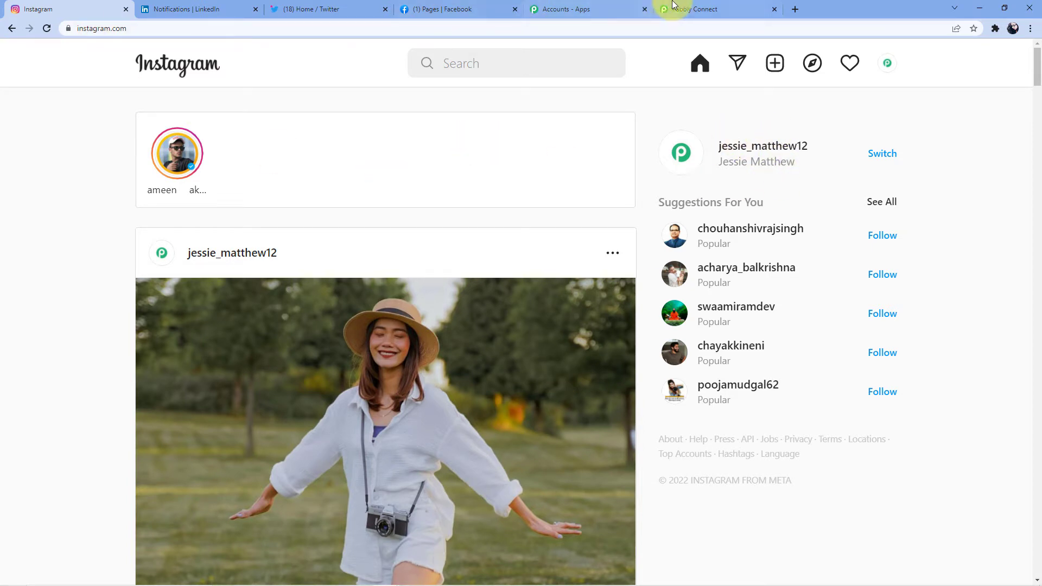
left_click(703, 5)
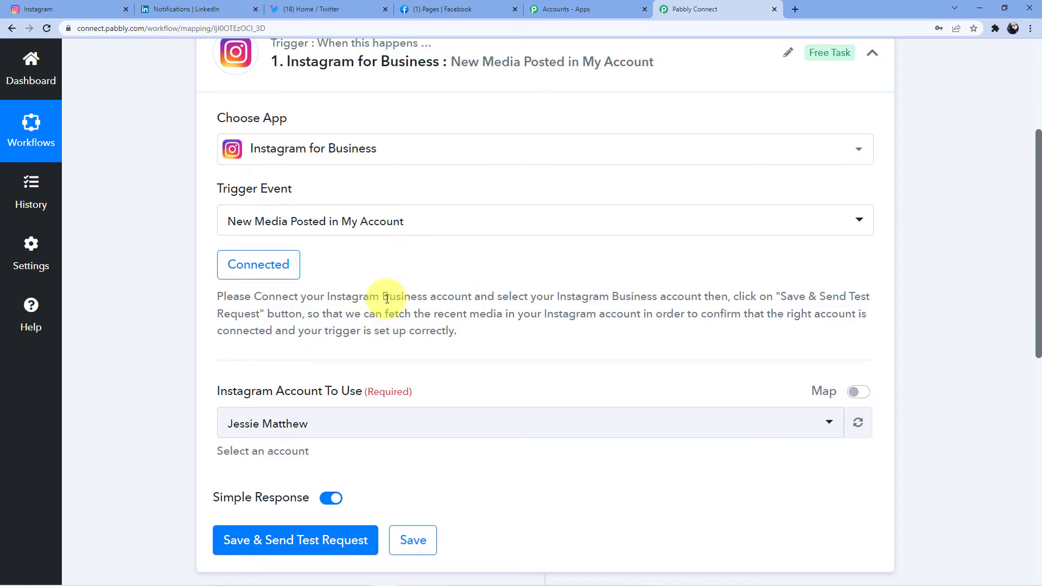
scroll(361, 293, "down", 2)
scroll(357, 291, "up", 4)
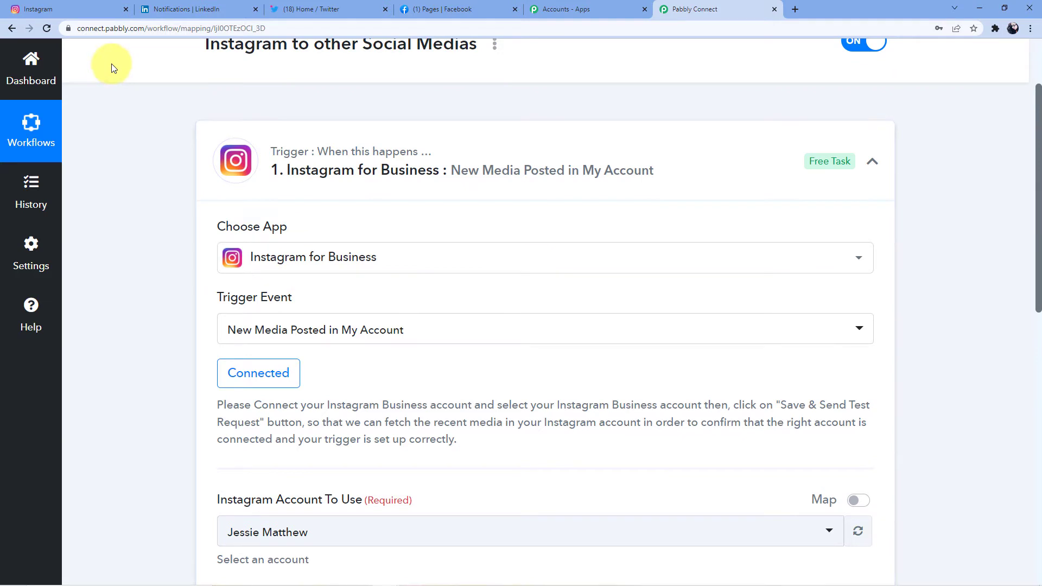
left_click(98, 7)
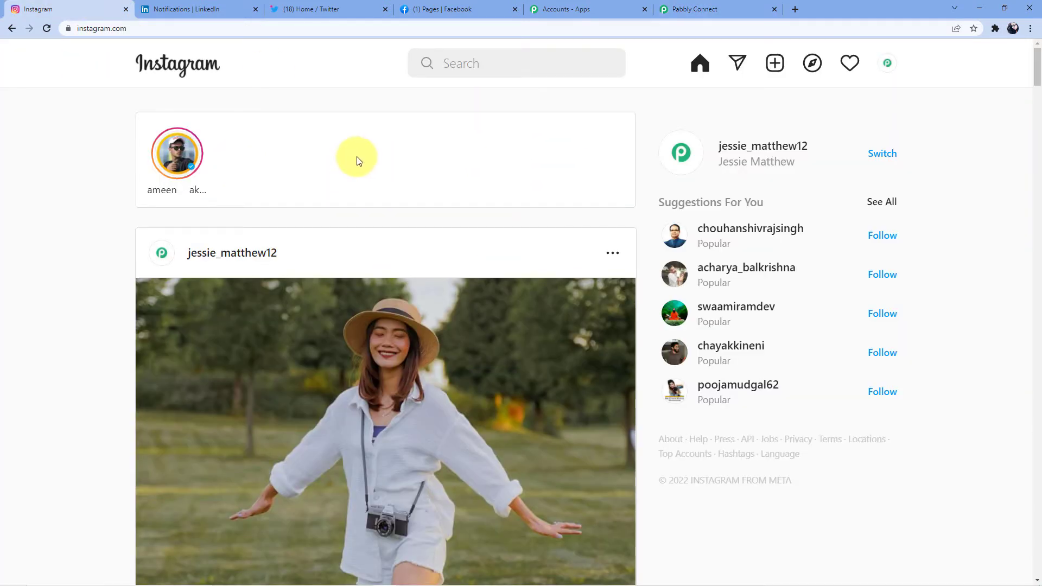
left_click(671, 9)
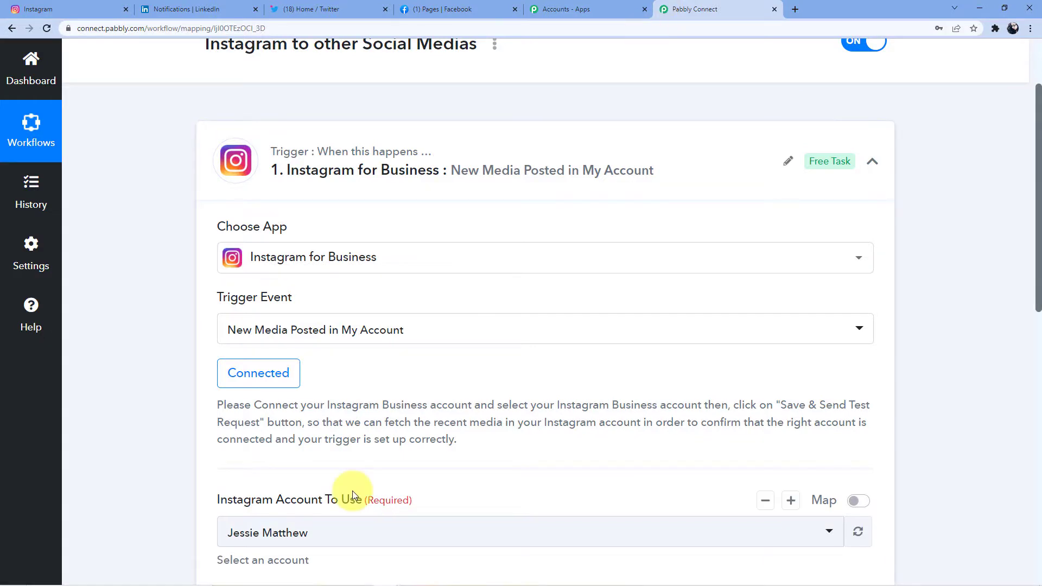
- Switch to Instagram and start creating a new post
scroll(349, 495, "down", 4)
scroll(245, 248, "up", 4)
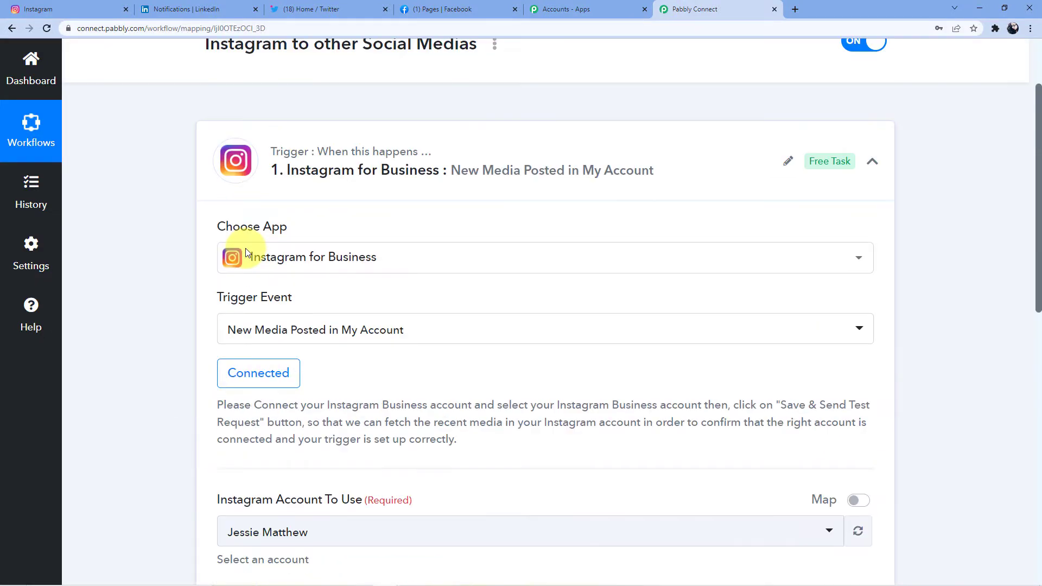
scroll(360, 283, "down", 5)
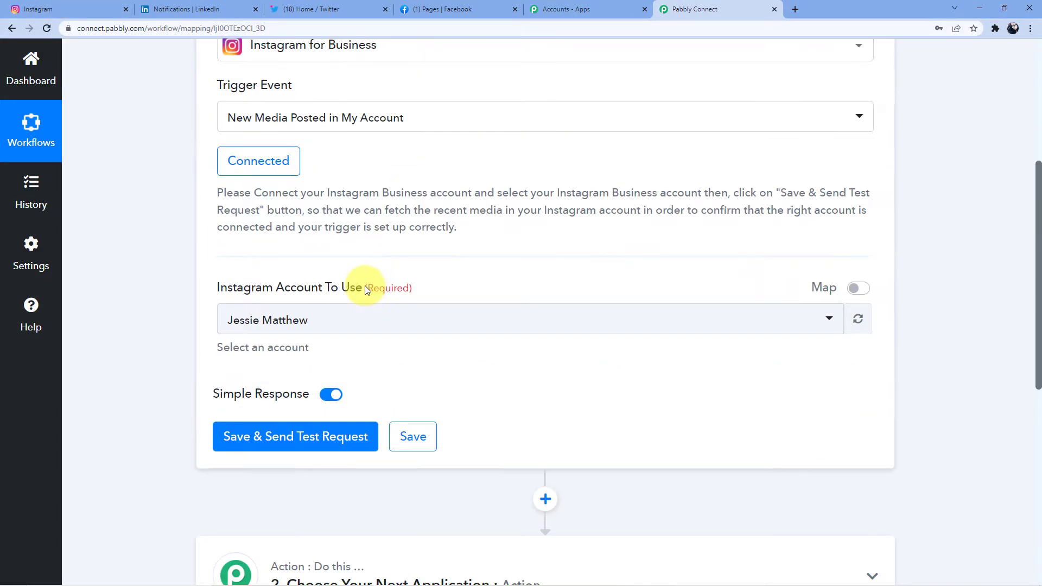
left_click(106, 9)
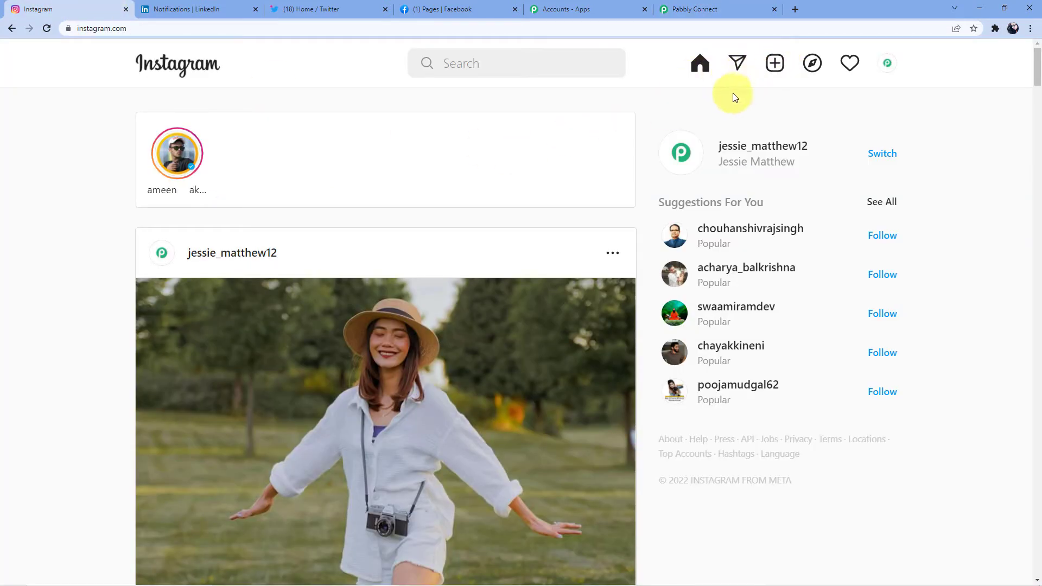
left_click(778, 76)
left_click(523, 387)
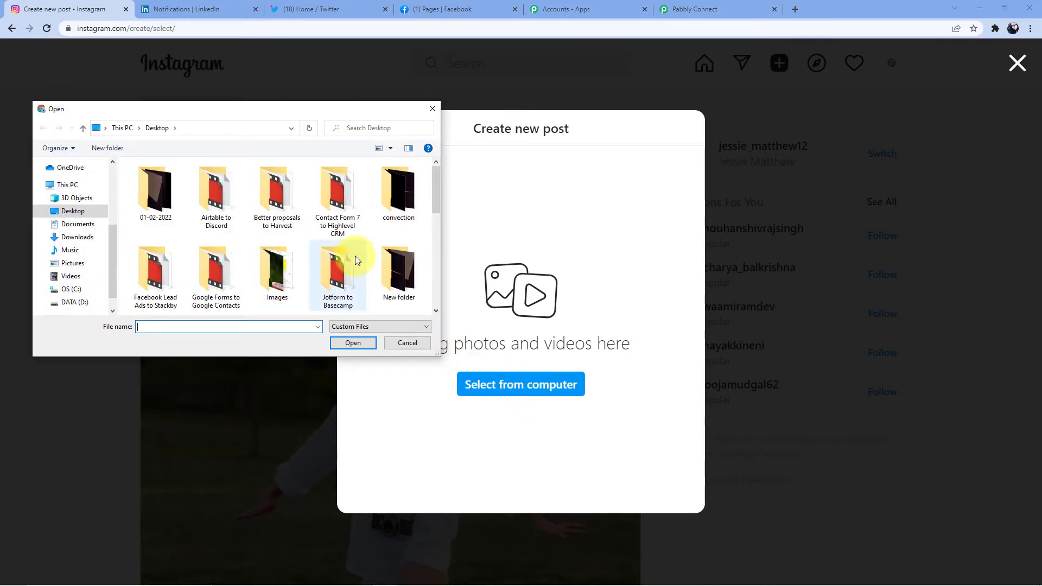
scroll(355, 257, "down", 10)
left_click(408, 186)
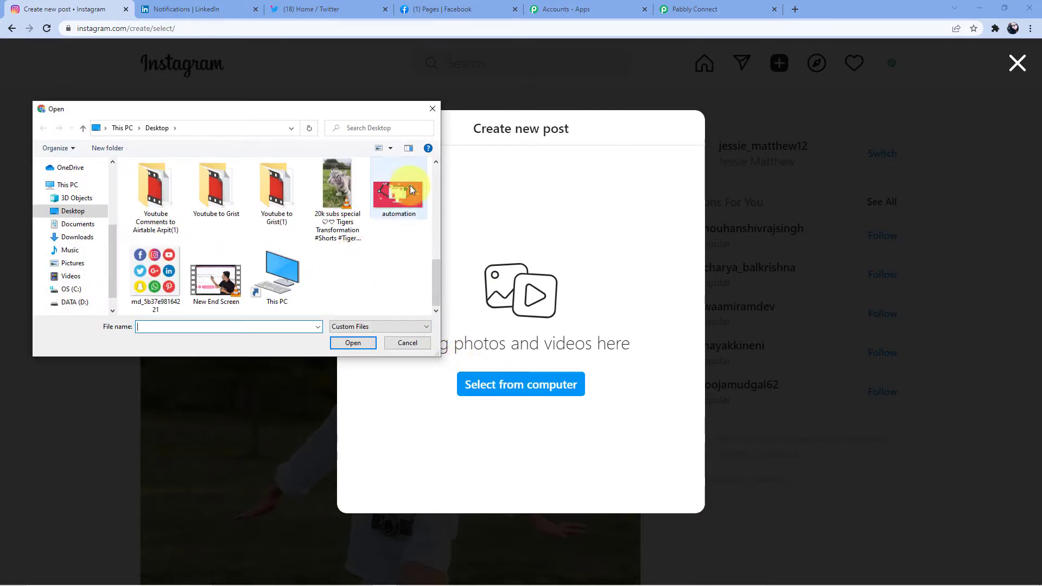
left_click(350, 343)
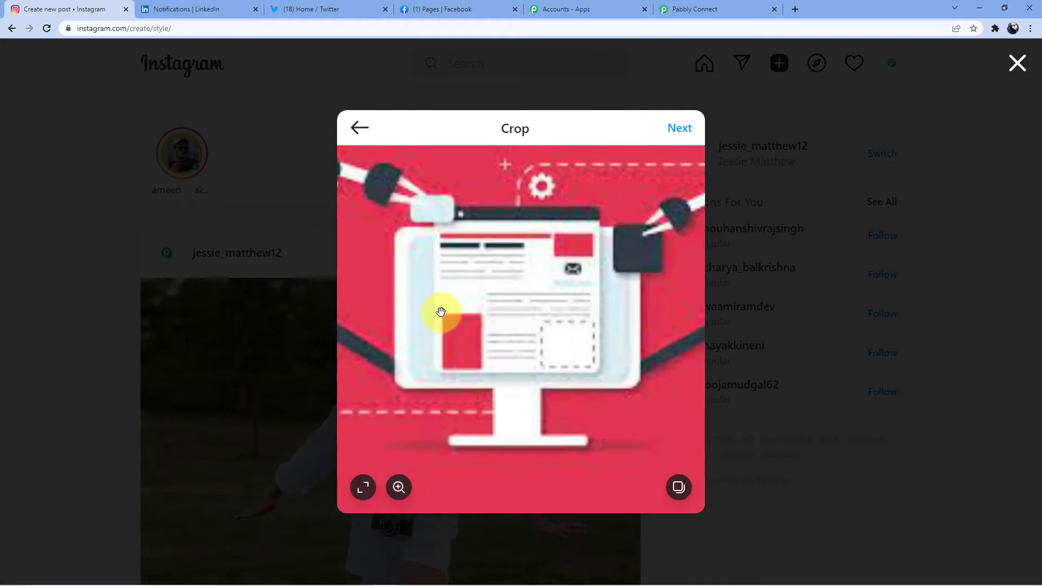
left_click(360, 128)
left_click(525, 339)
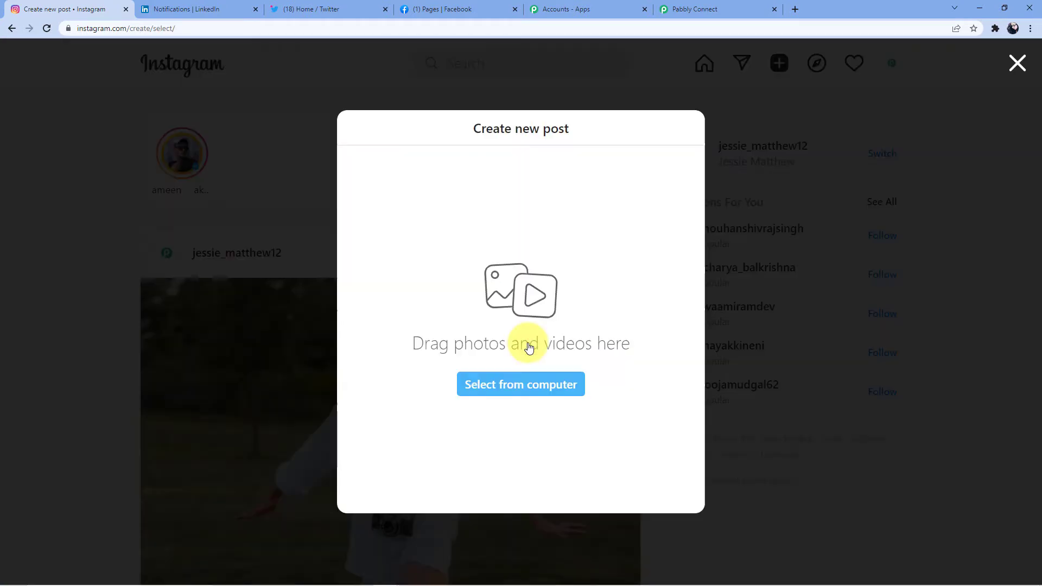
- Upload the image md_5b37e98164221 from the computer to the new post and proceed to the caption details
left_click(518, 386)
scroll(262, 212, "down", 5)
left_click(163, 272)
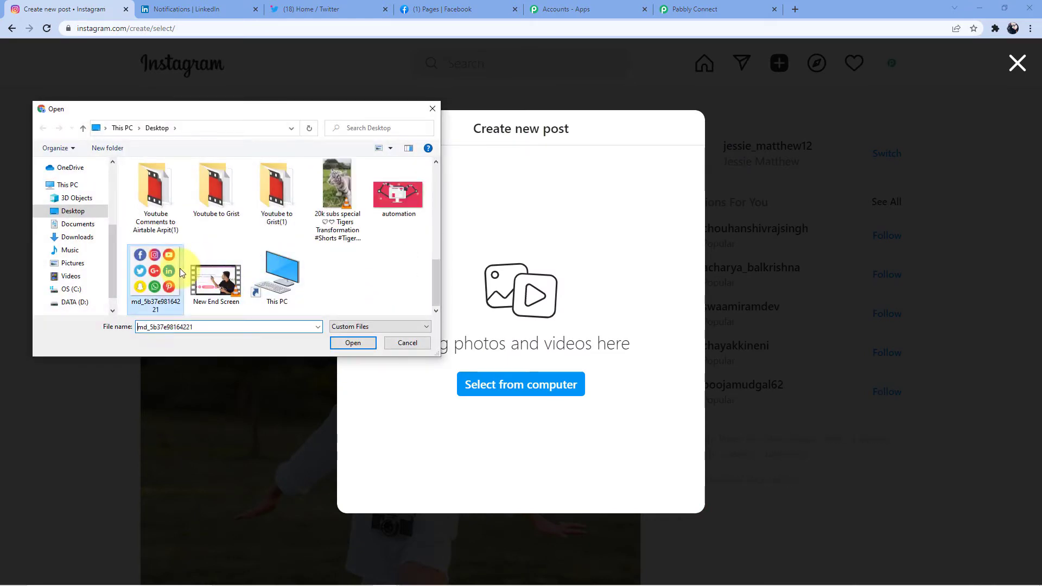
left_click(353, 342)
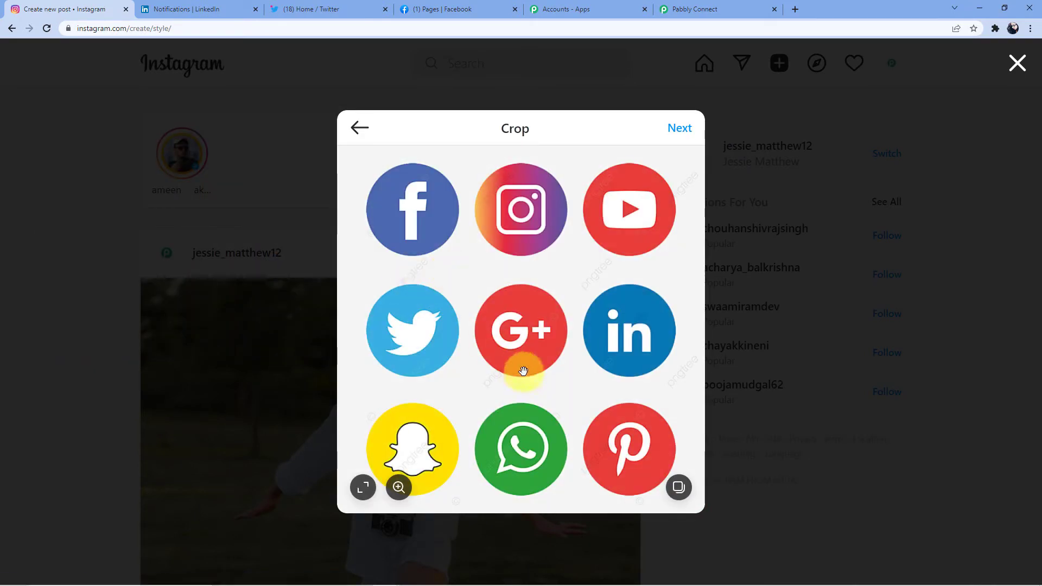
left_click(669, 133)
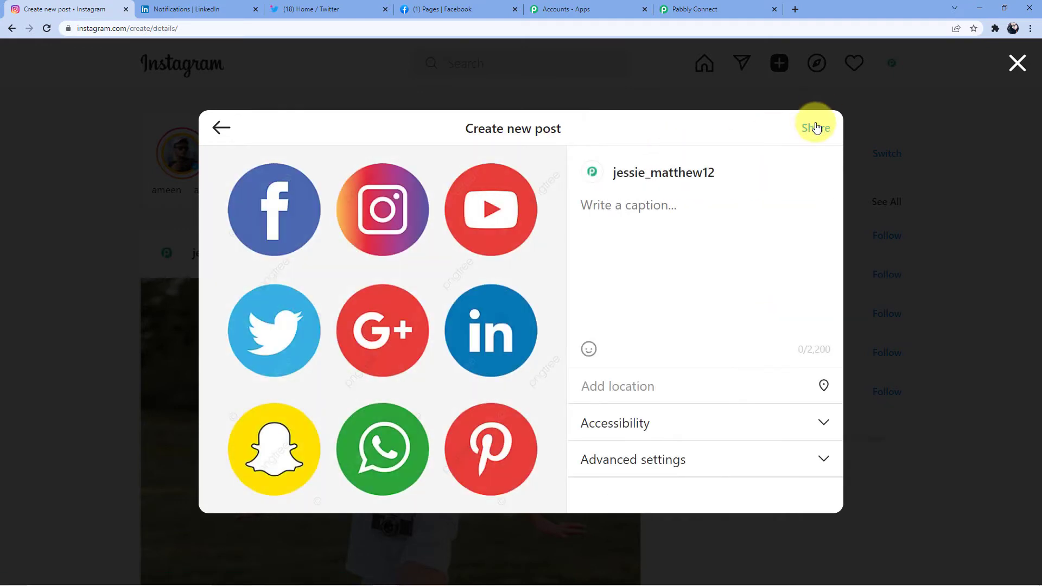
- Caption the post 'Wanna buy "Digital Marketing" course.?? Open the link in description...' and share it
left_click(614, 237)
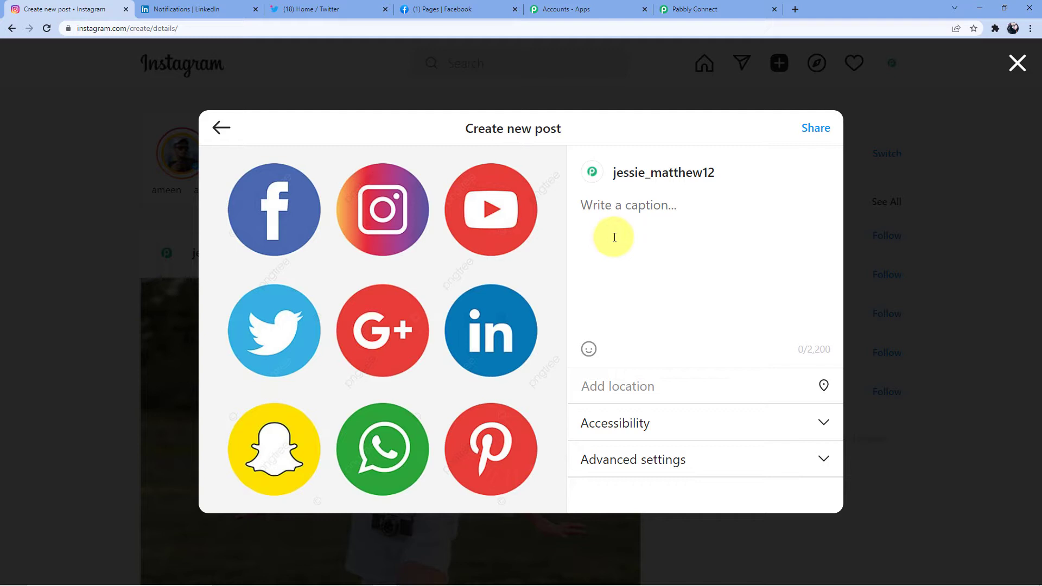
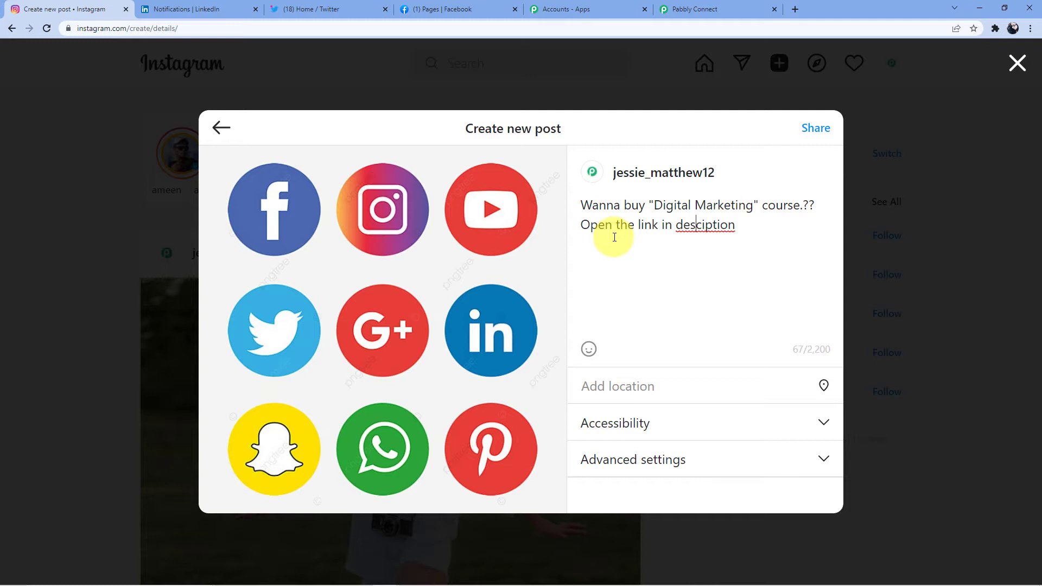
type("r")
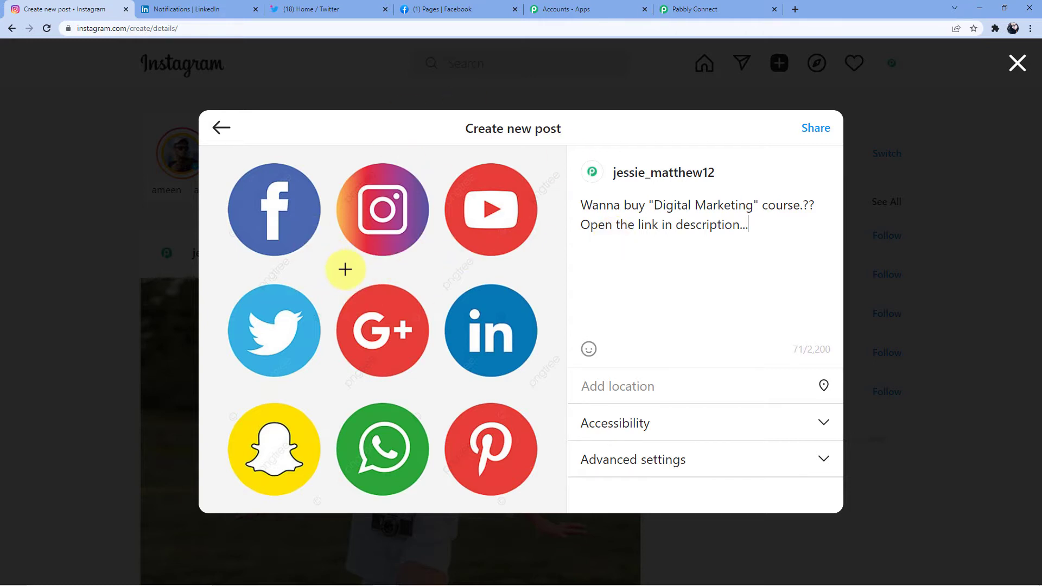
left_click(815, 128)
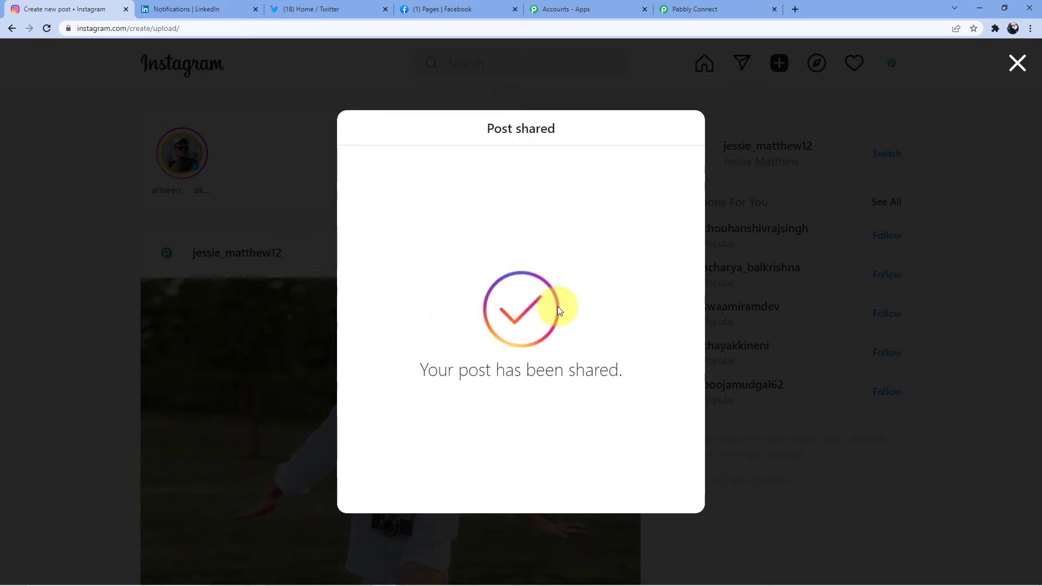
- Return to Pabbly Connect, save the Instagram trigger and send its test request
left_click(706, 9)
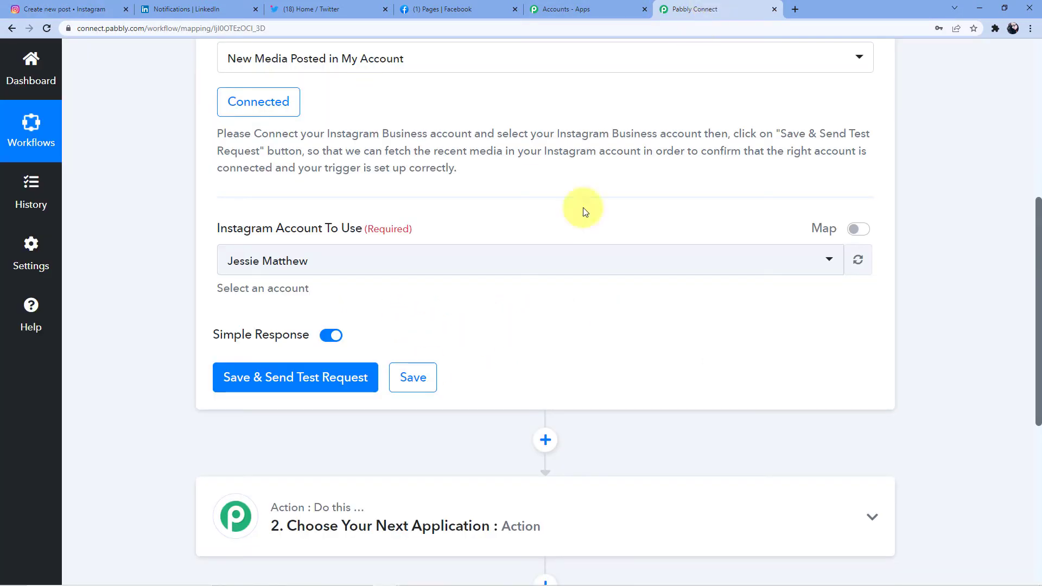
left_click(305, 386)
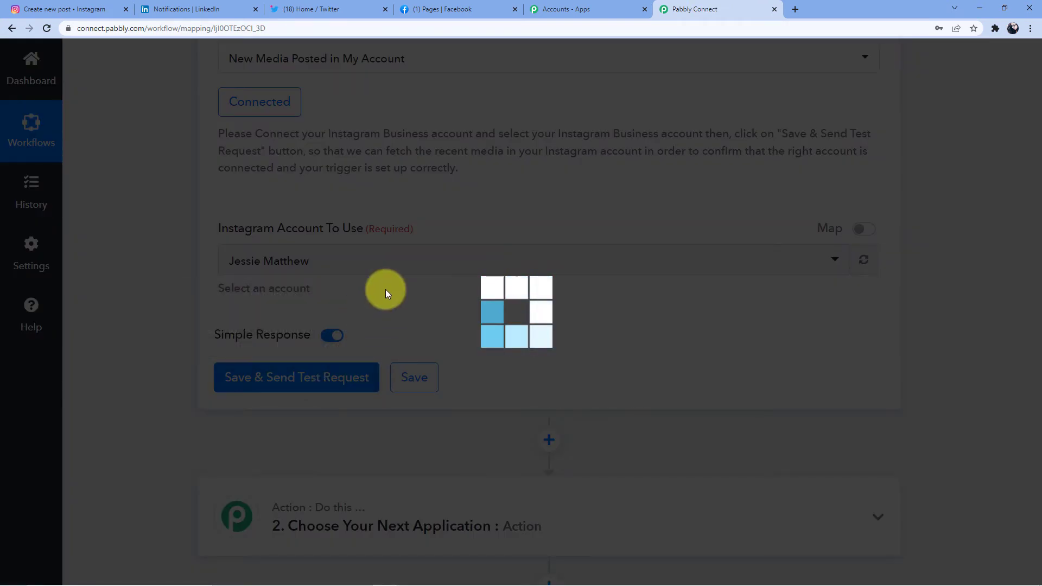
scroll(396, 291, "down", 3)
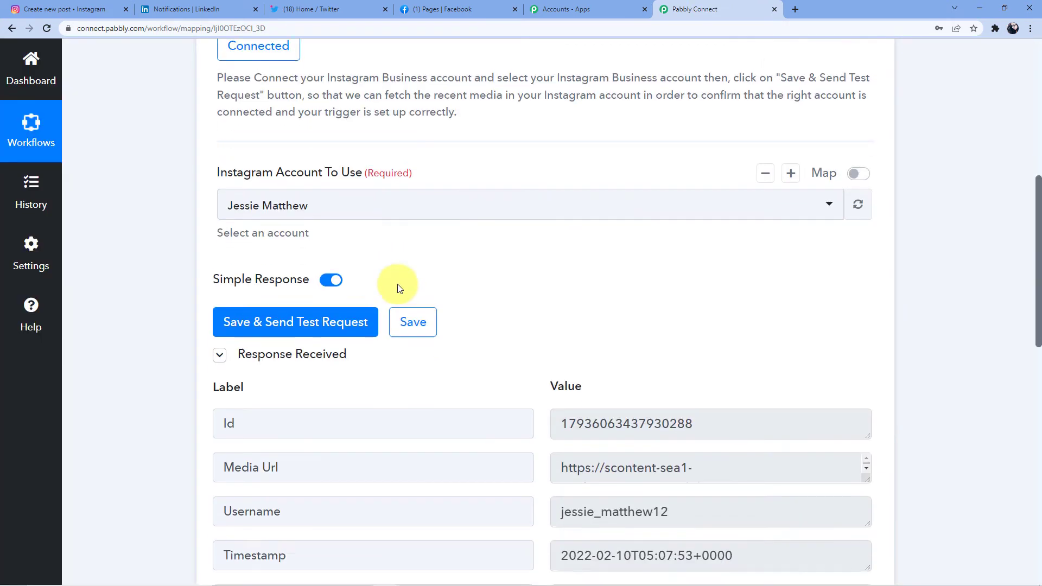
- Examine the received response fields, enlarging the Caption value and checking how its quotation marks are encoded
scroll(403, 294, "down", 2)
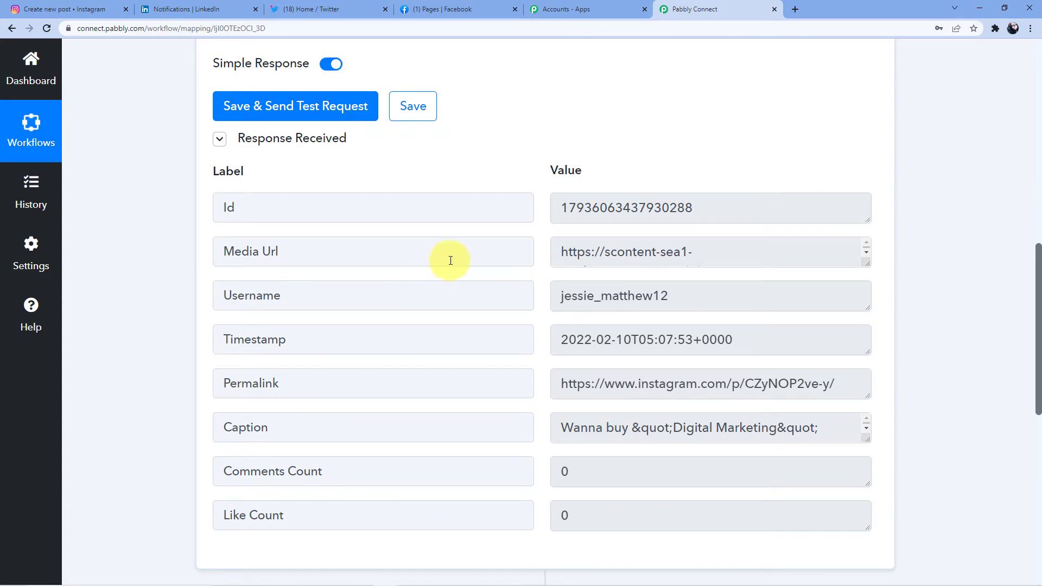
scroll(467, 293, "down", 1)
left_click_drag(867, 386, 866, 440)
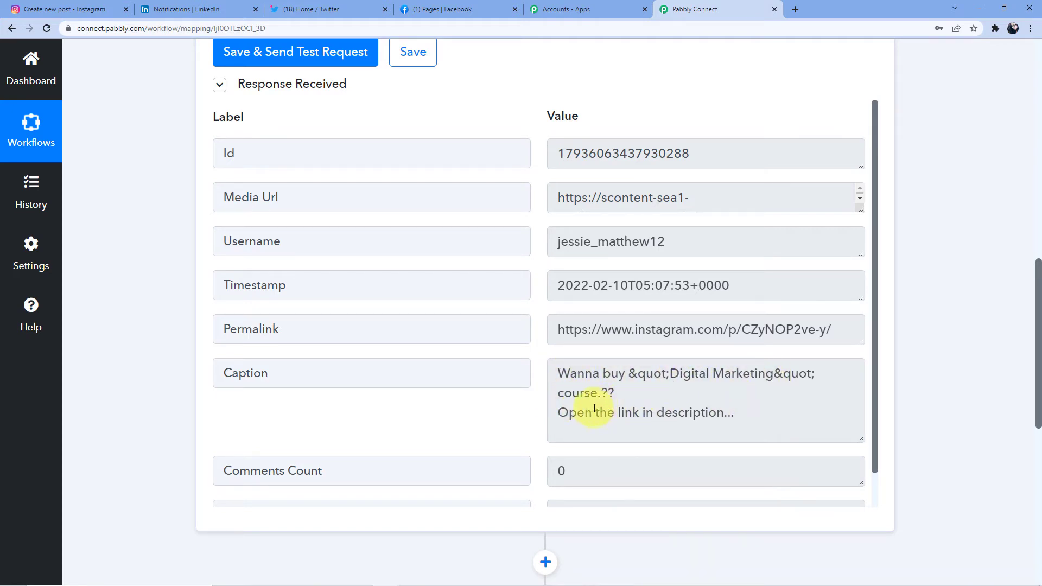
left_click(629, 374)
left_click_drag(629, 373, 671, 374)
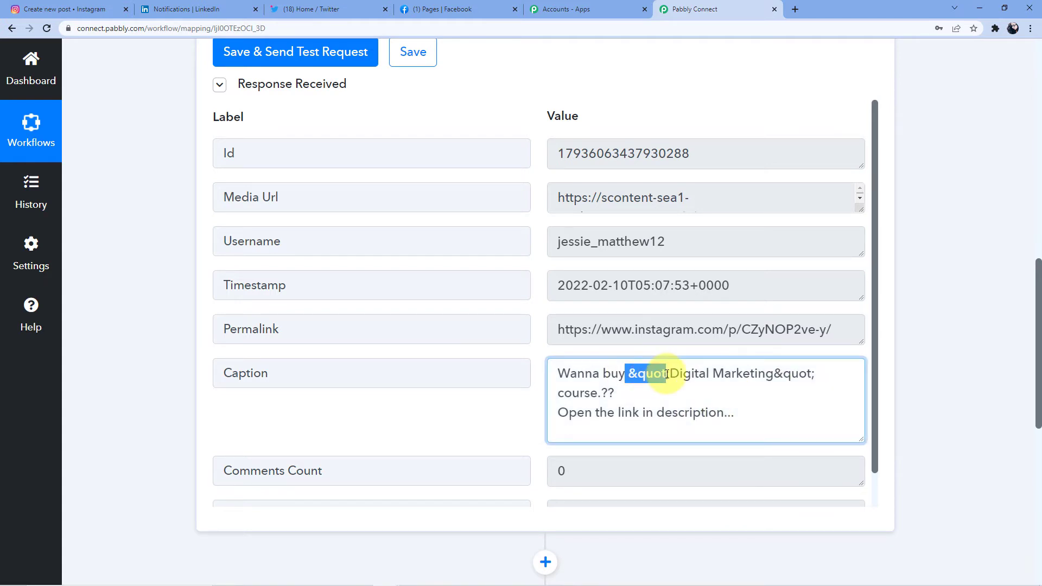
left_click_drag(774, 374, 815, 373)
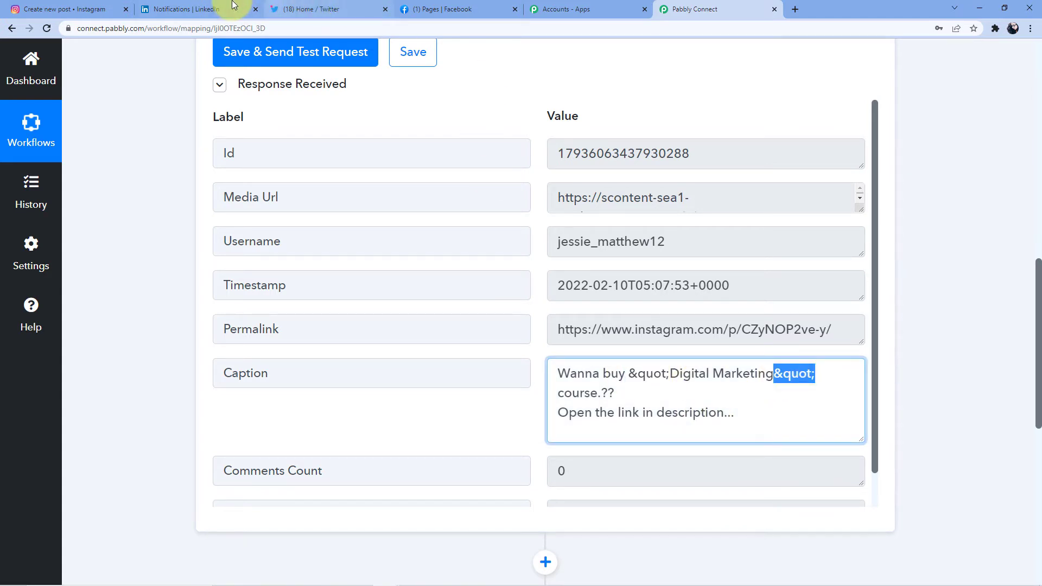
- Open the newly shared post from the Instagram profile, check its caption and close the post
left_click(82, 6)
left_click(446, 82)
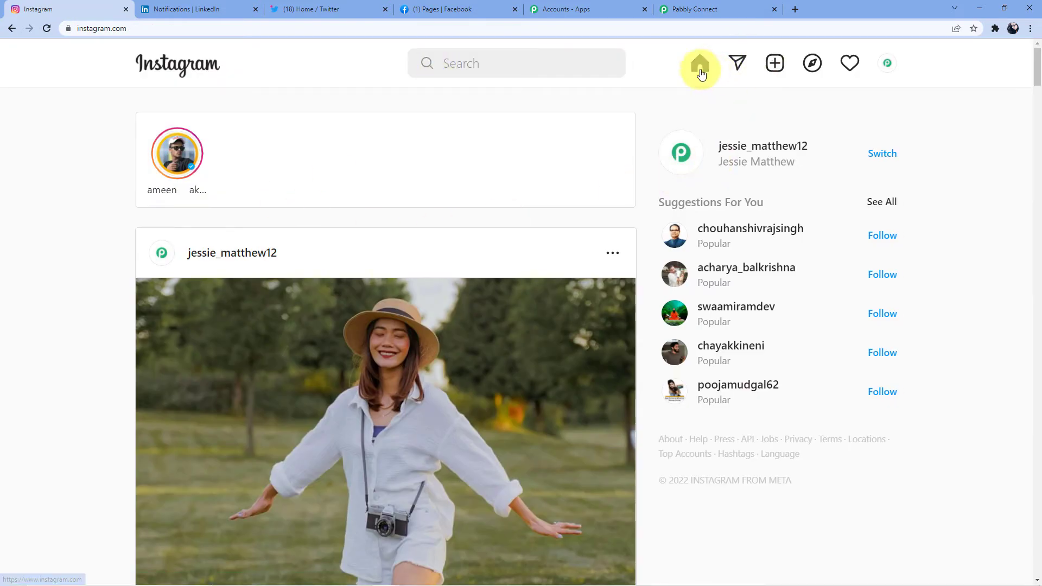
left_click(751, 153)
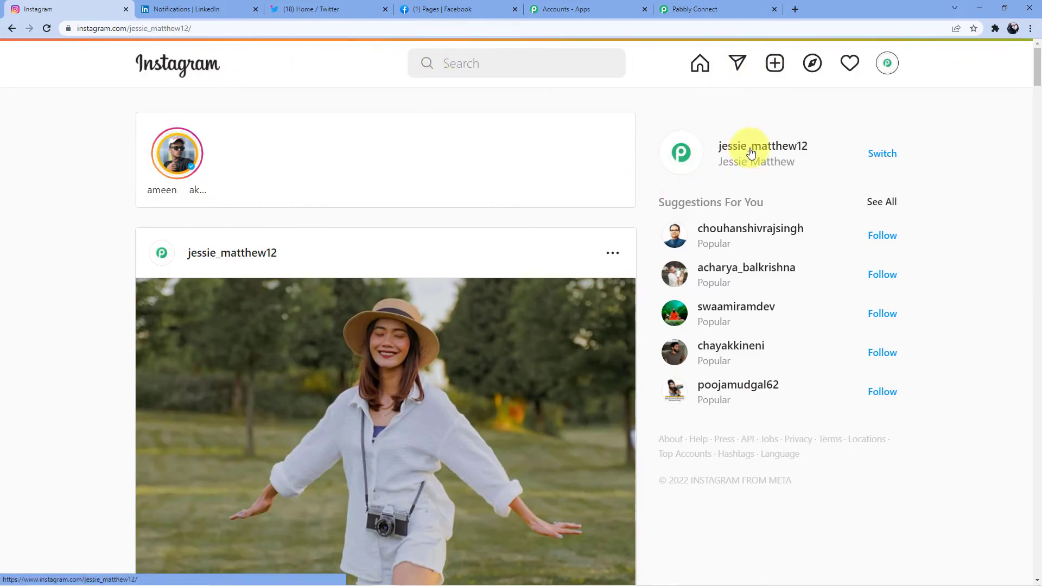
scroll(543, 260, "down", 4)
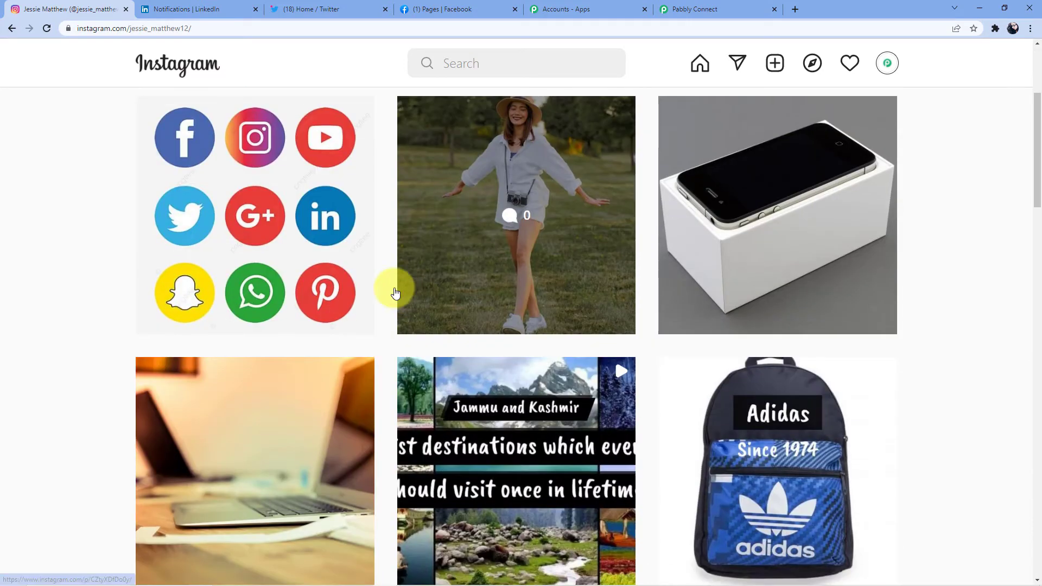
left_click(266, 272)
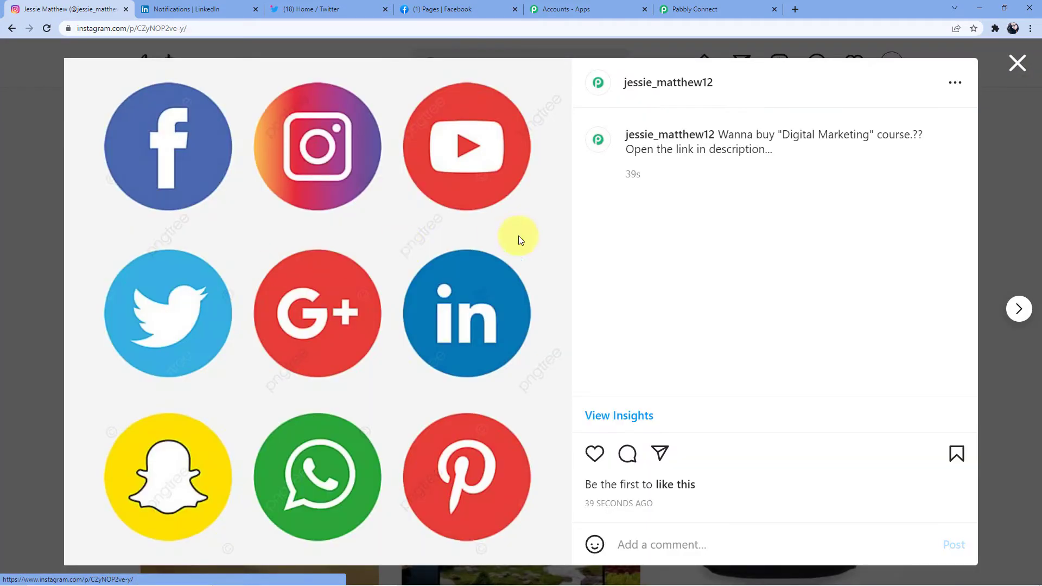
left_click_drag(723, 132, 907, 135)
left_click_drag(634, 149, 766, 169)
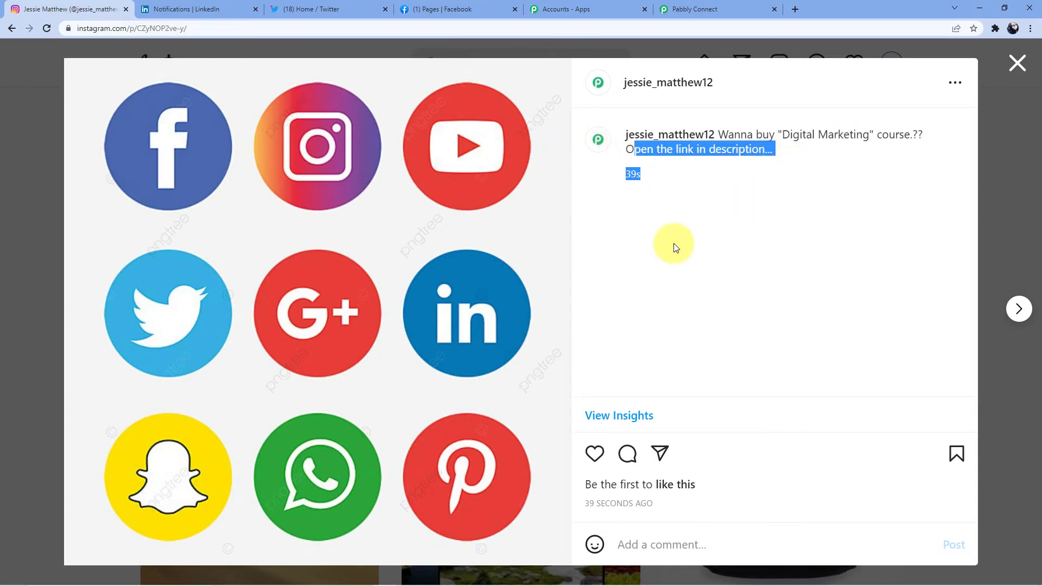
left_click(660, 295)
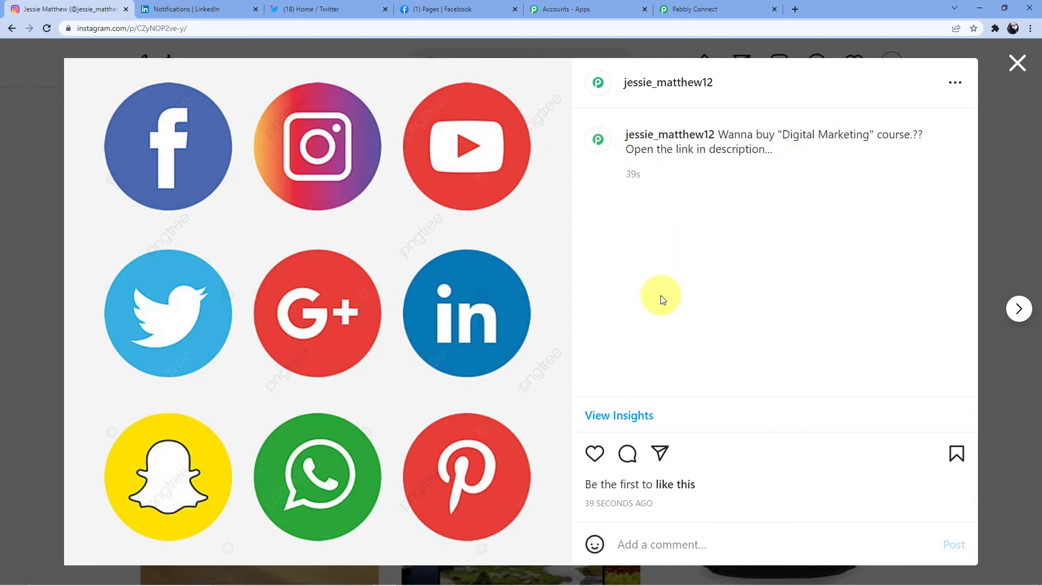
left_click(1018, 63)
- Return to Pabbly Connect, enlarge the Media Url value and review the remaining fields of the trigger response
left_click(722, 9)
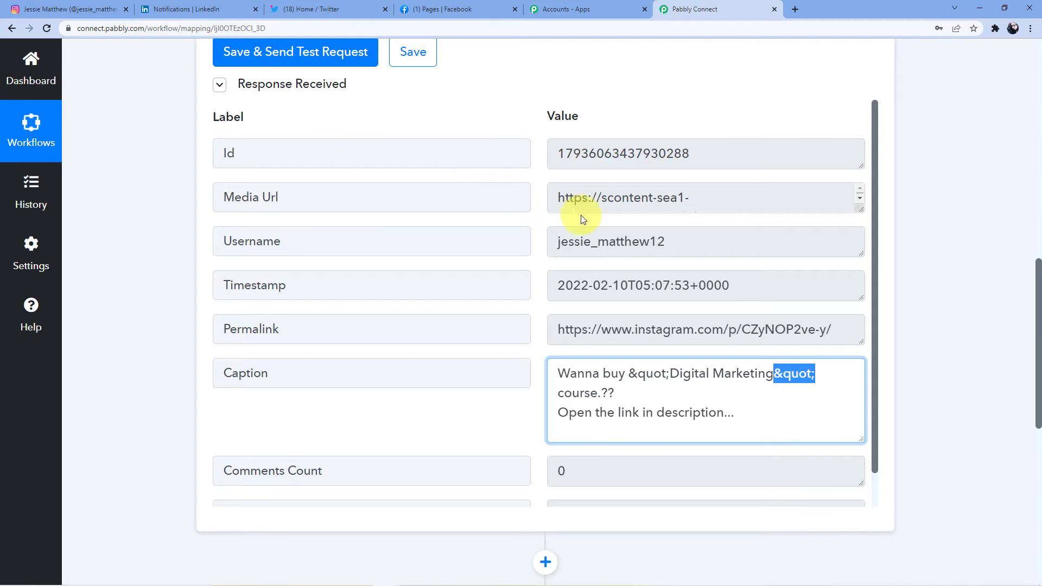
scroll(581, 217, "up", 2)
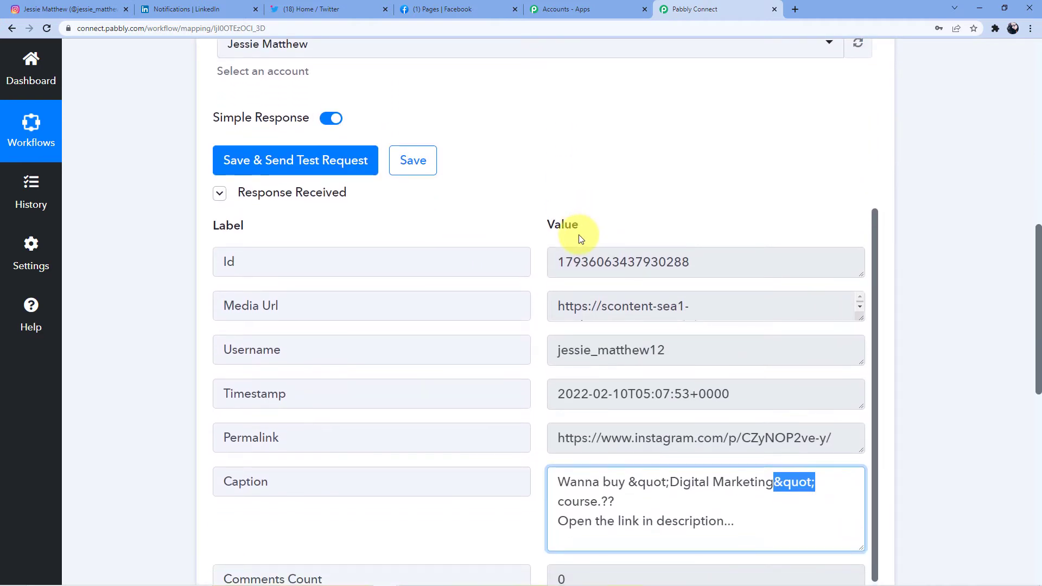
left_click_drag(862, 314, 849, 403)
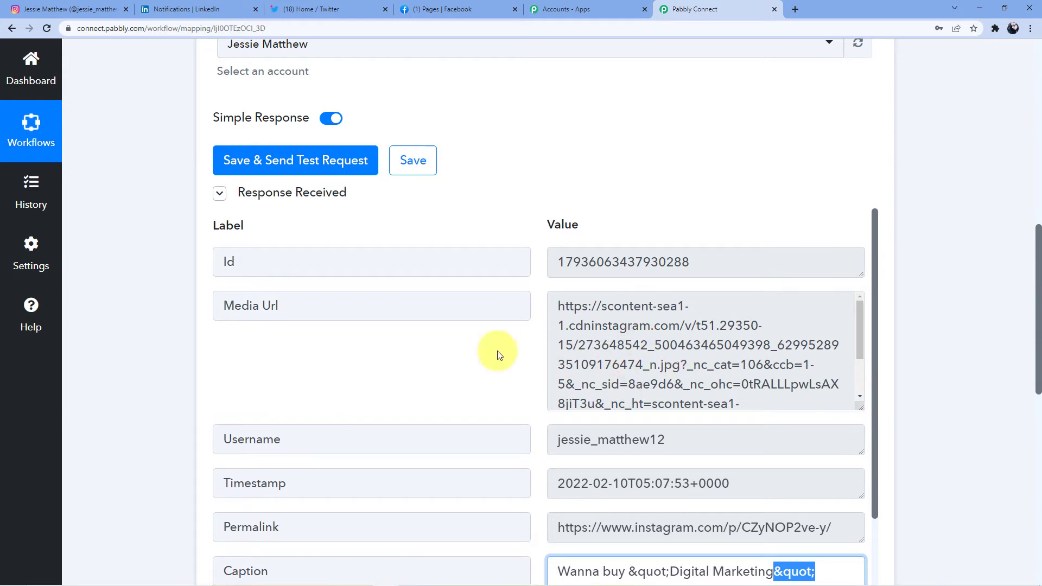
scroll(664, 265, "down", 1)
scroll(663, 264, "down", 2)
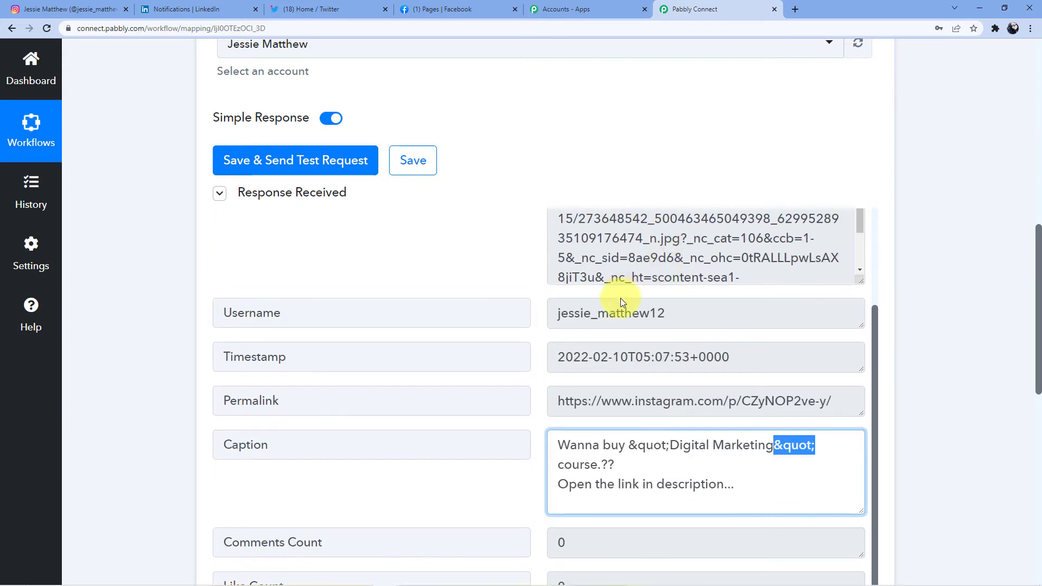
scroll(554, 357, "down", 4)
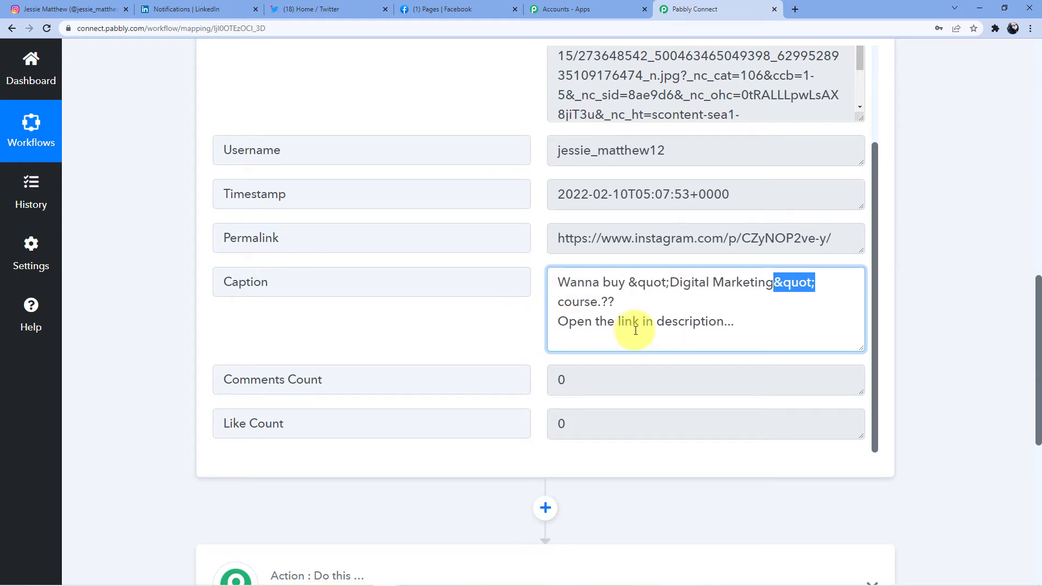
scroll(551, 283, "down", 3)
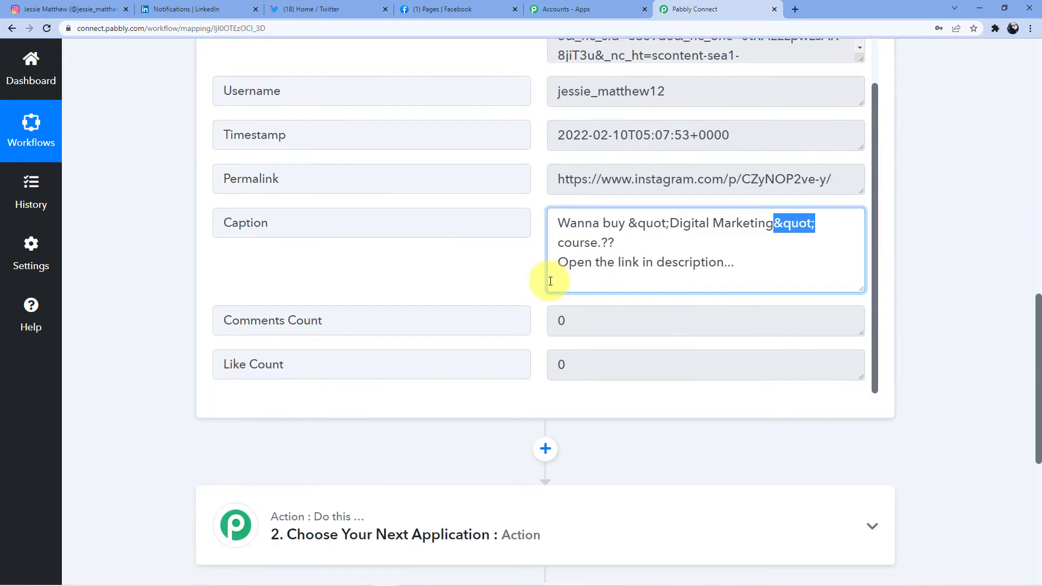
- Check the open LinkedIn account, and return to the workflow's unconfigured action step in Pabbly Connect
left_click(211, 6)
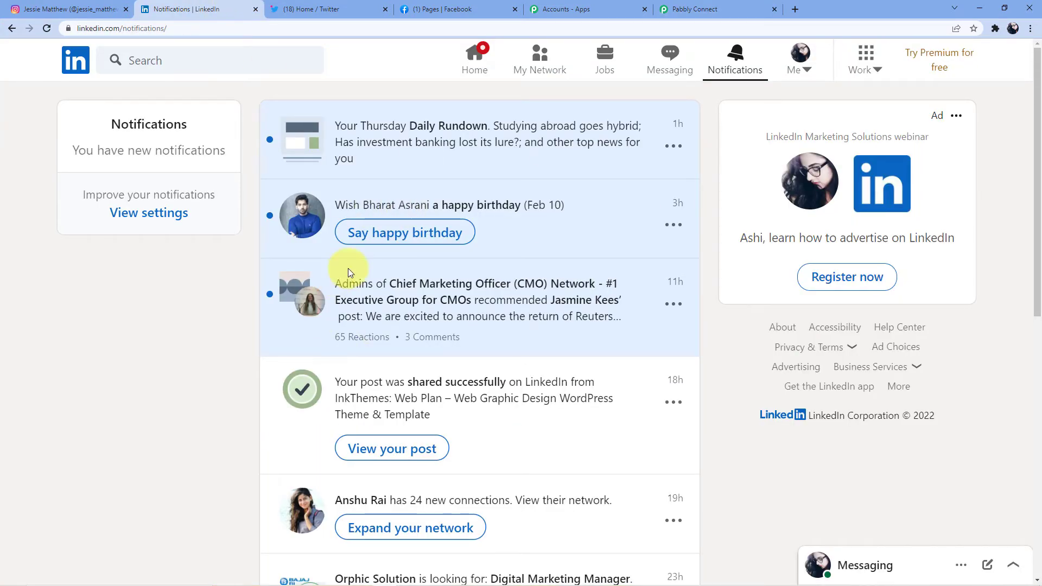
left_click(695, 9)
scroll(388, 303, "down", 3)
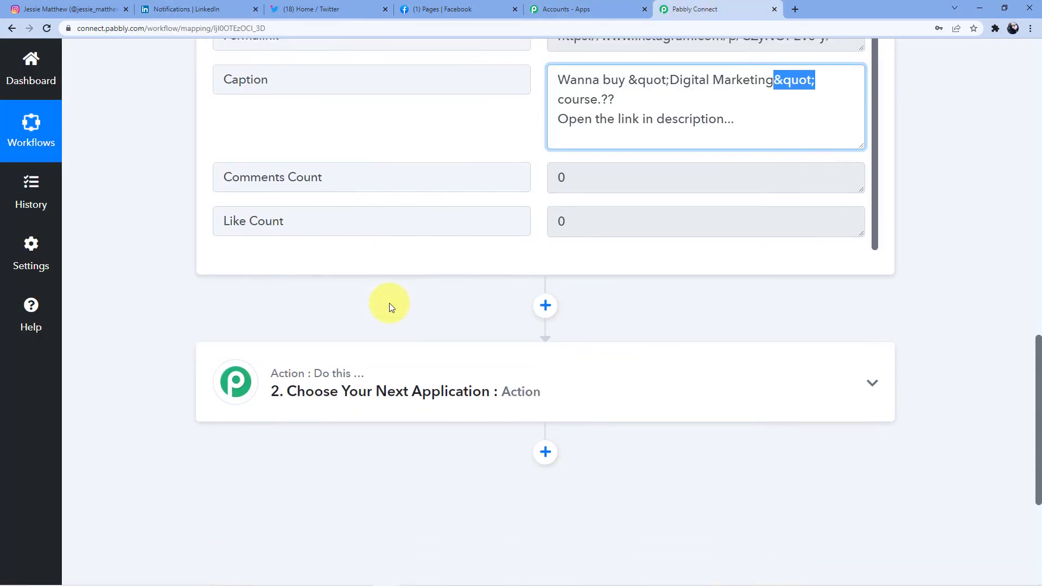
- Open the second workflow step, search the apps for "Linked" and choose LinkedIn as its action app
left_click(335, 273)
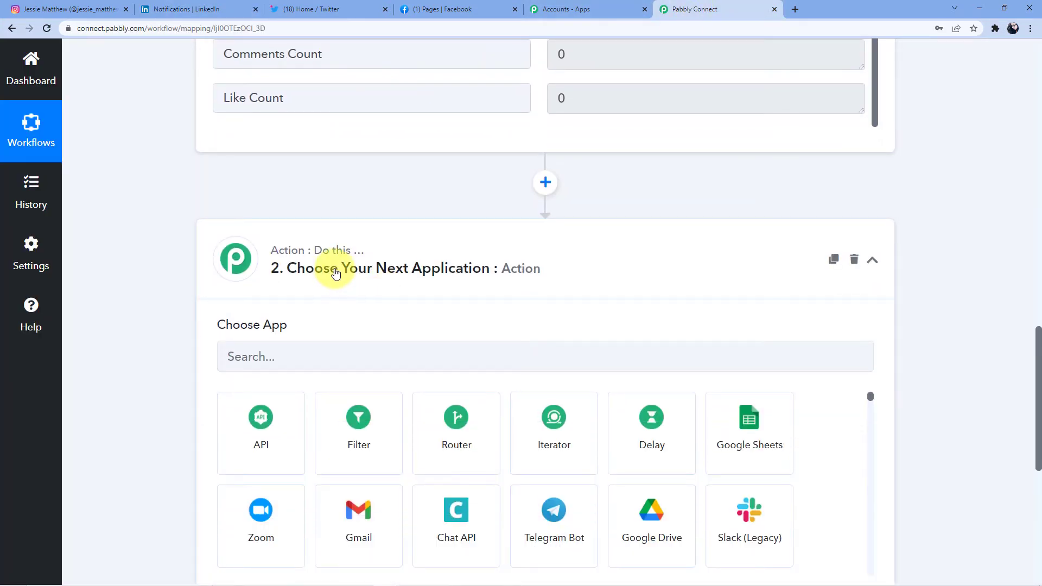
left_click(295, 364)
type("Linked")
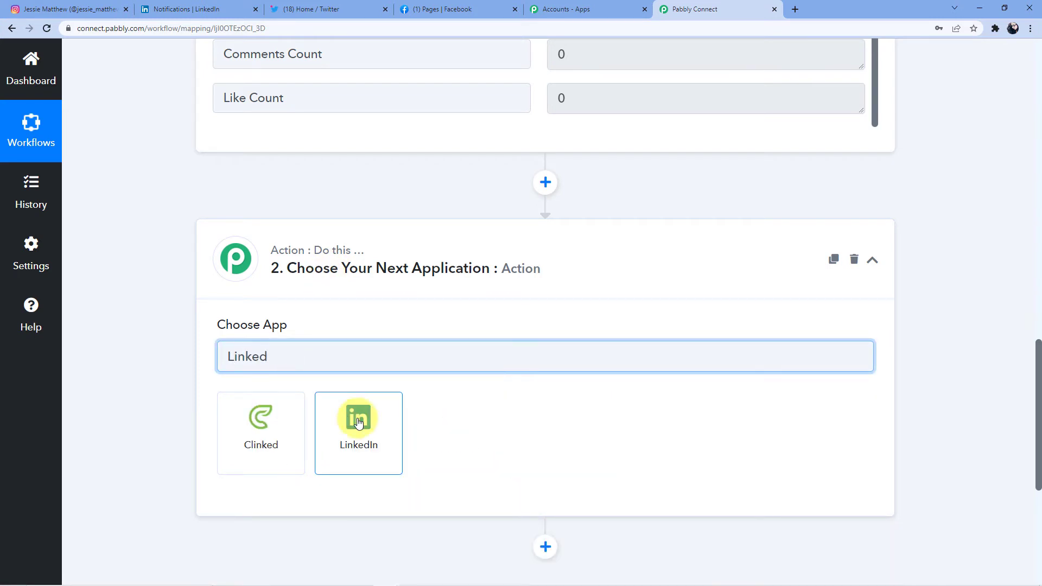
left_click(357, 472)
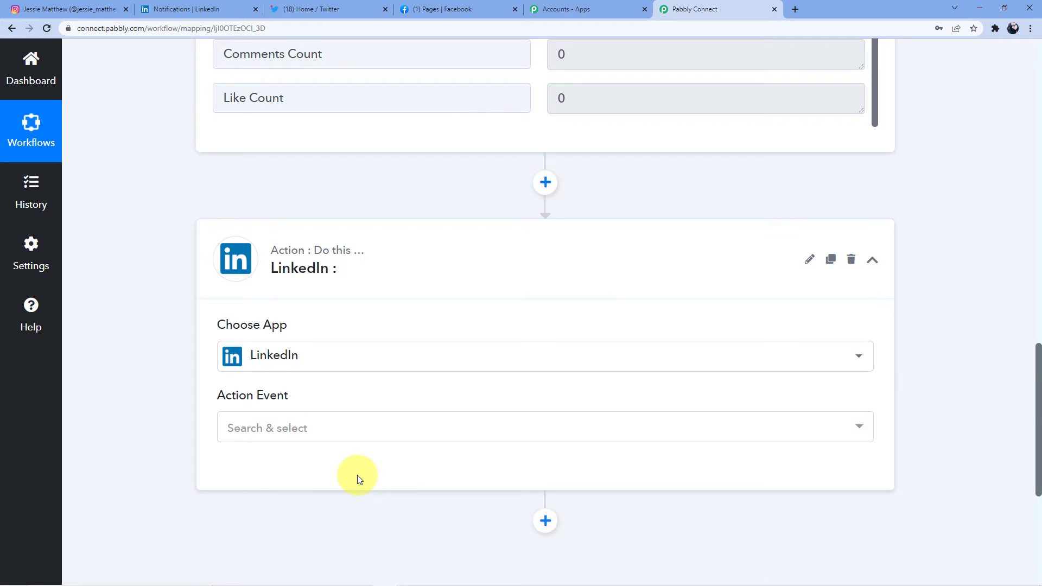
- Look back over the Instagram trigger step and set the LinkedIn action event to Share an Article or URL
scroll(357, 466, "up", 10)
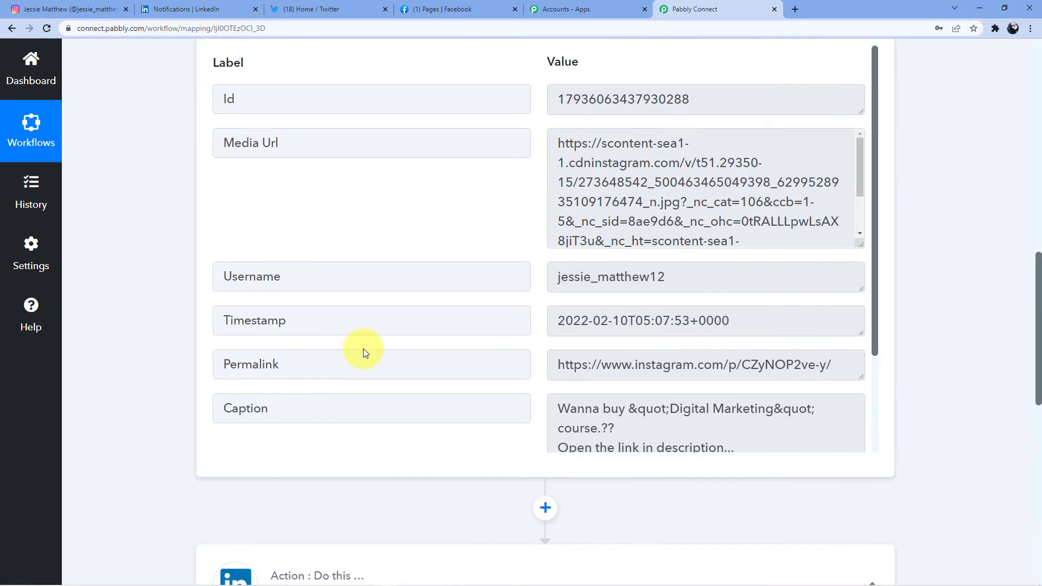
scroll(523, 158, "up", 10)
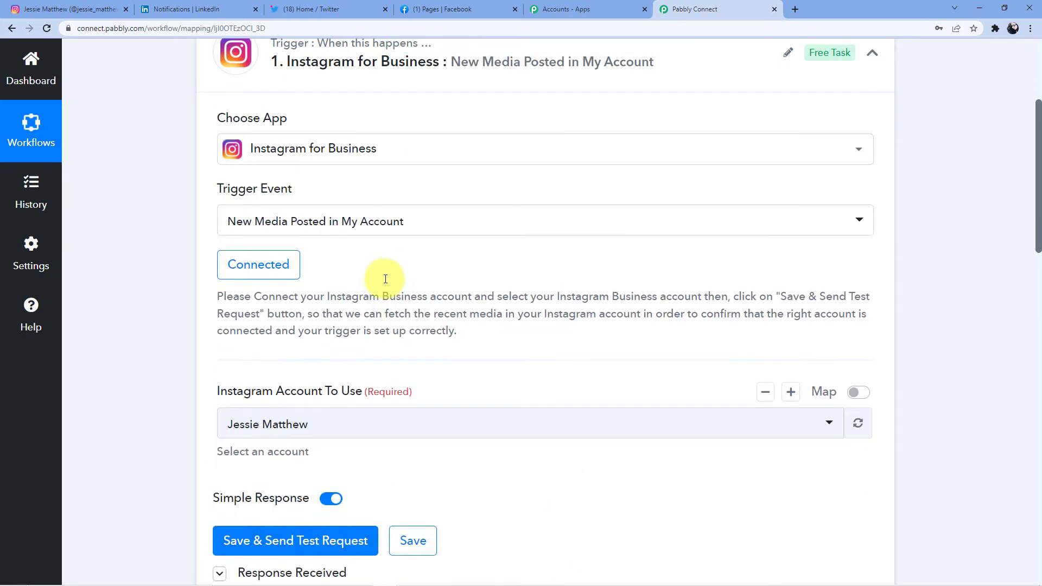
scroll(386, 279, "down", 10)
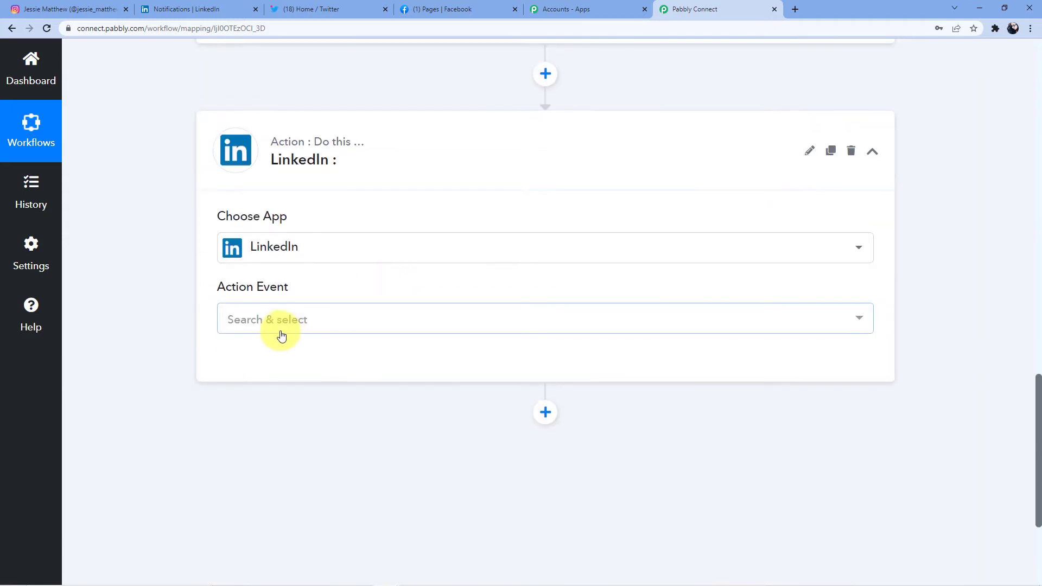
left_click(281, 337)
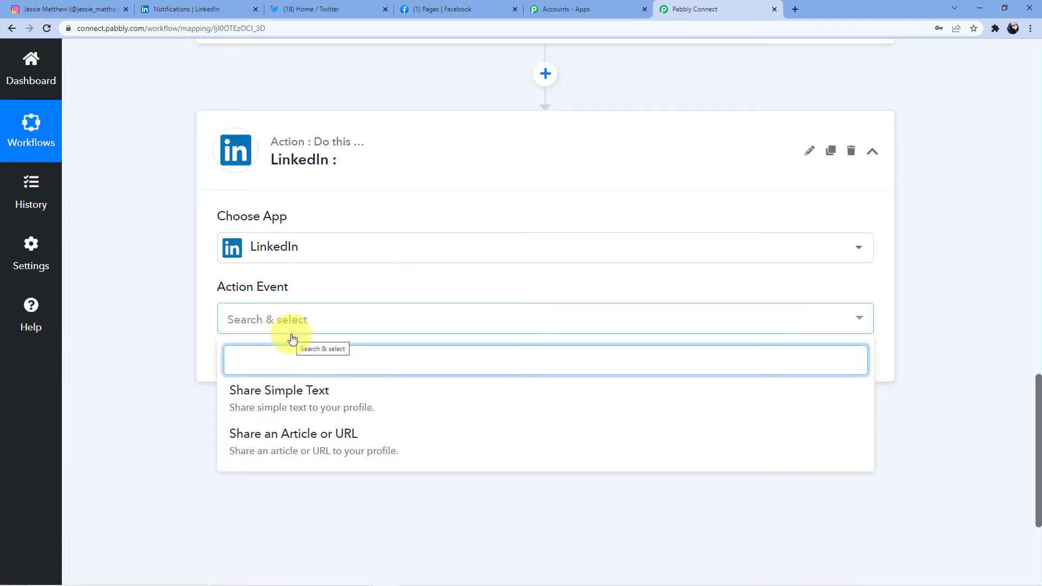
left_click(357, 447)
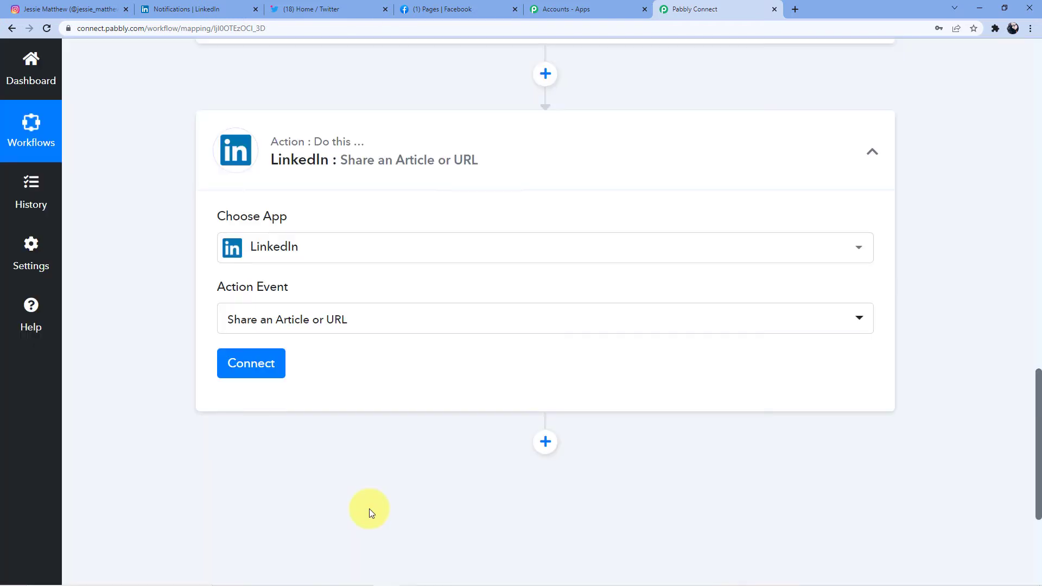
- Start a new LinkedIn connection for the action, check the open LinkedIn account and return to the Pabbly Connect workflow
left_click(263, 362)
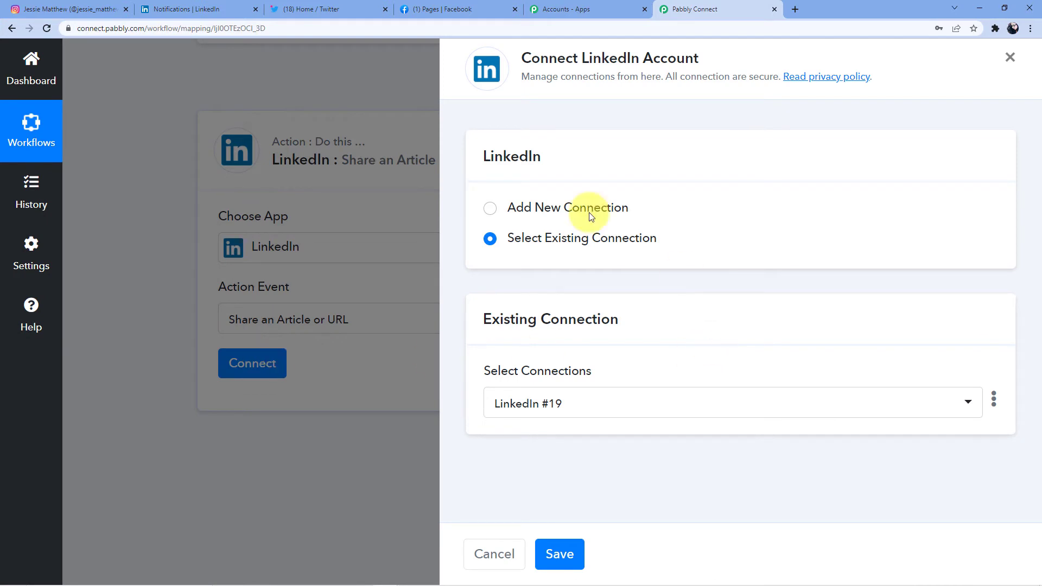
left_click(558, 207)
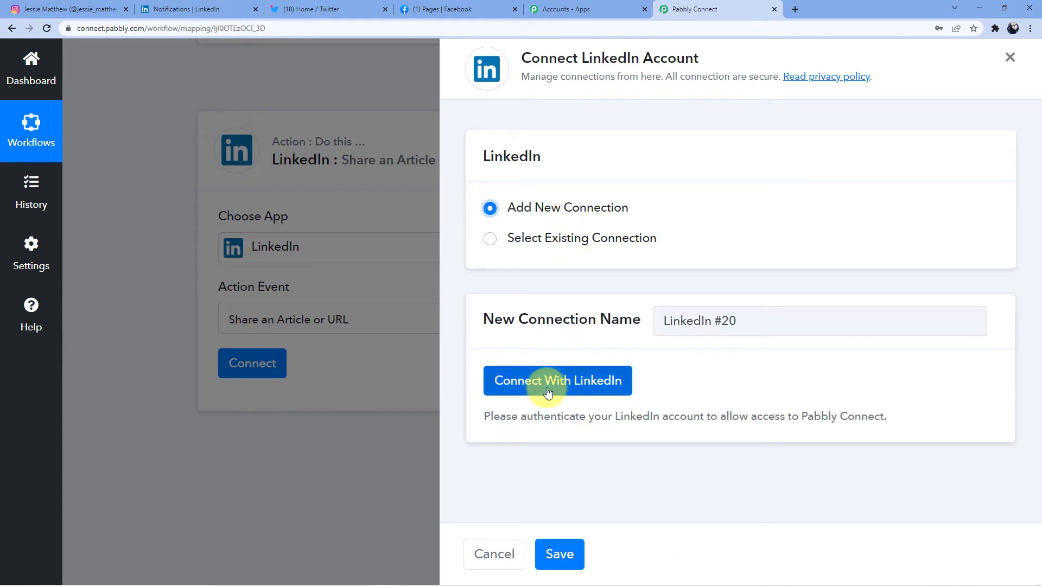
left_click(199, 6)
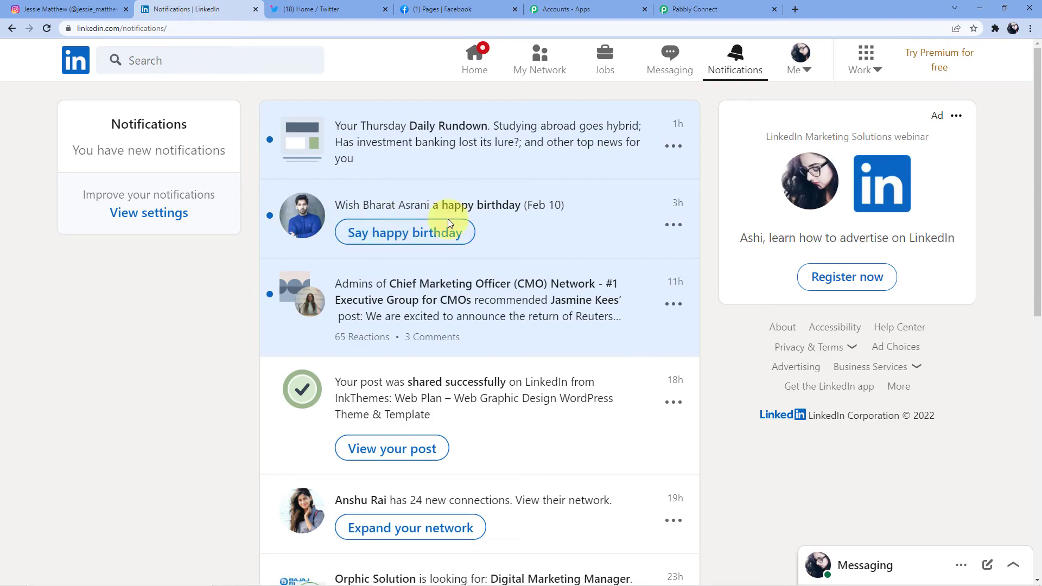
left_click(667, 7)
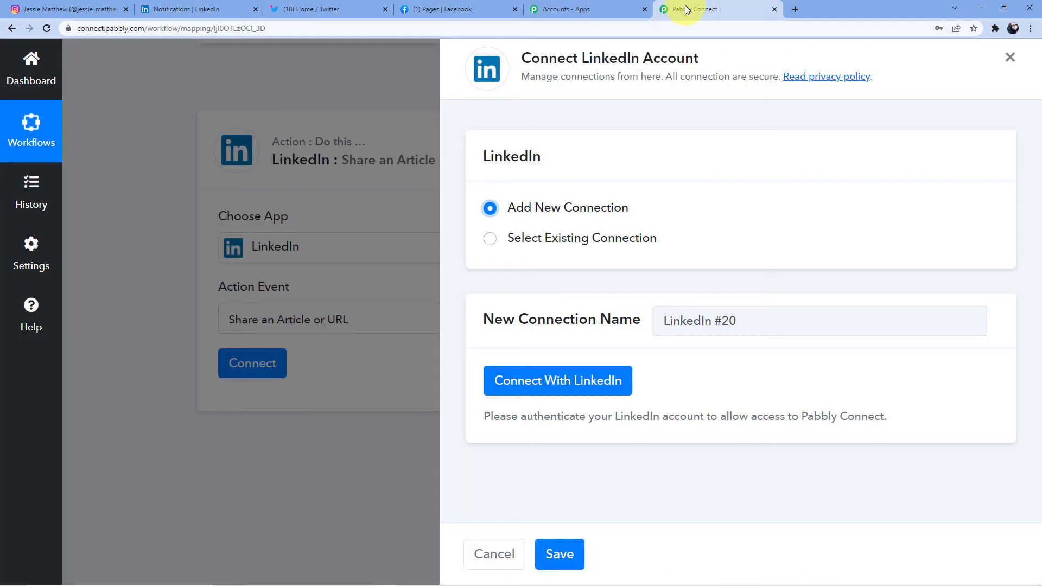
- Authorize the new LinkedIn connection by entering the account password in the sign-in window and signing in
left_click(550, 388)
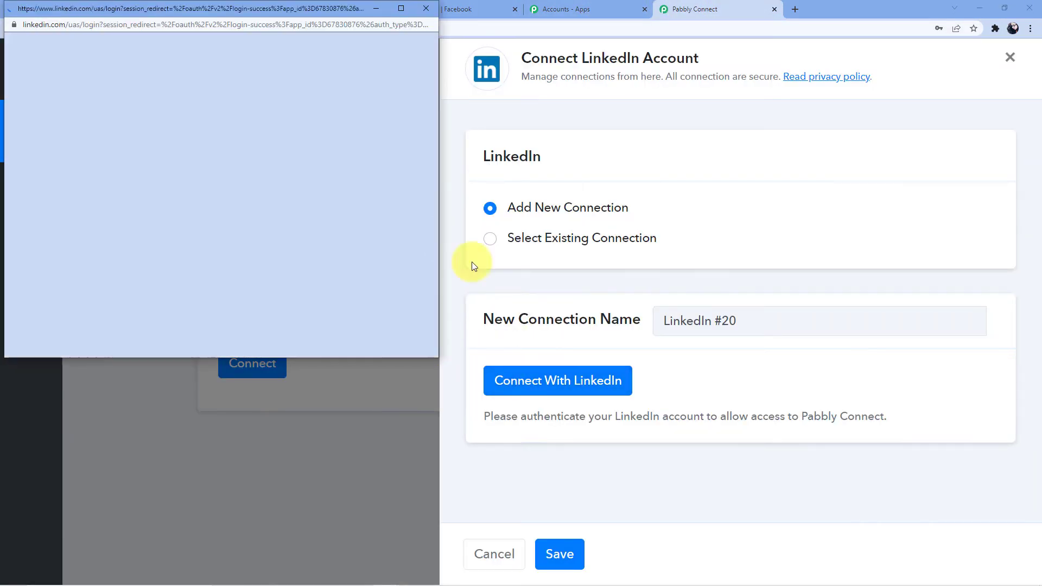
scroll(278, 157, "down", 2)
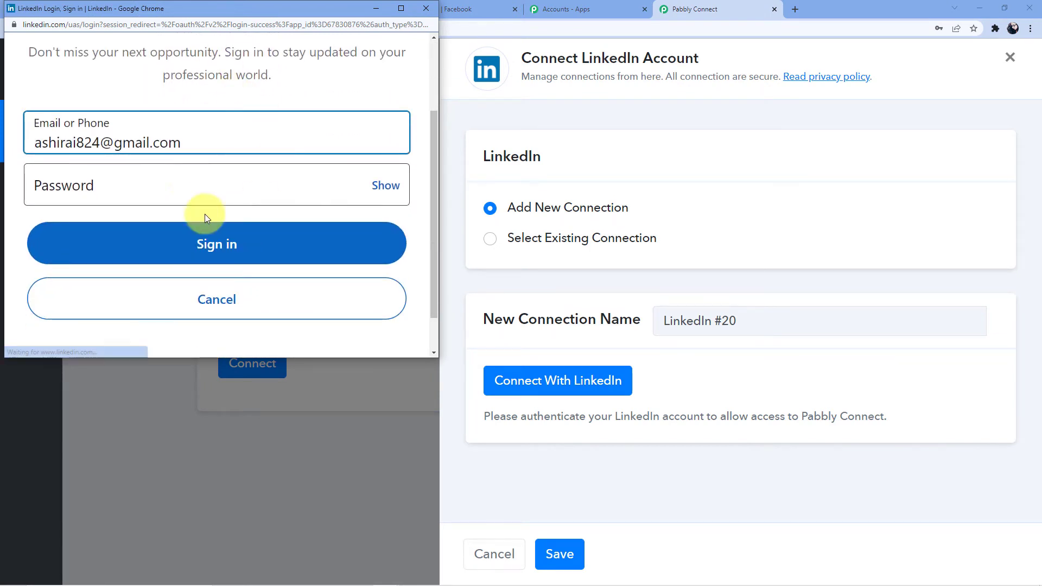
scroll(214, 190, "up", 2)
scroll(222, 188, "down", 1)
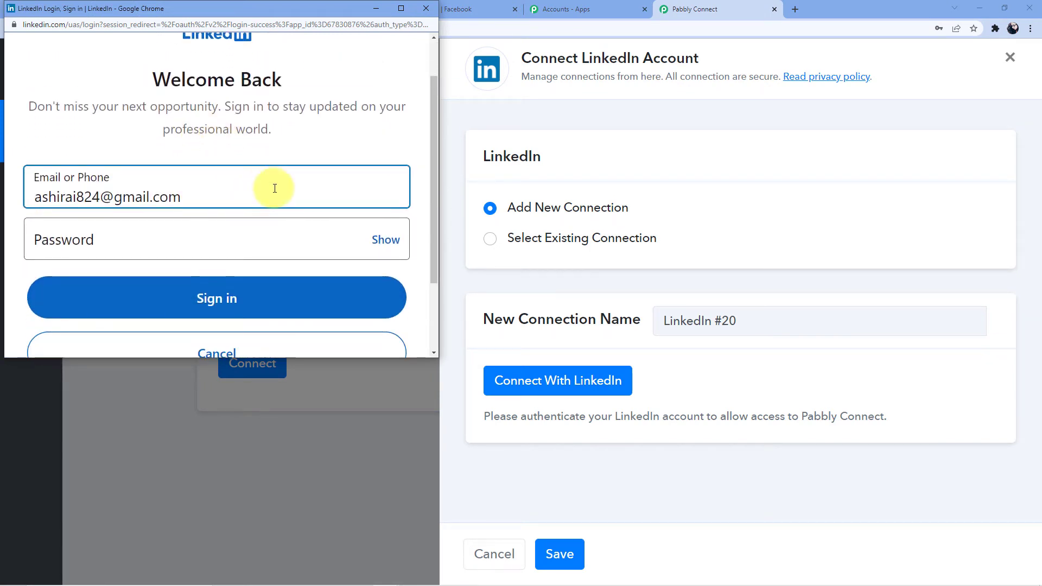
left_click(216, 235)
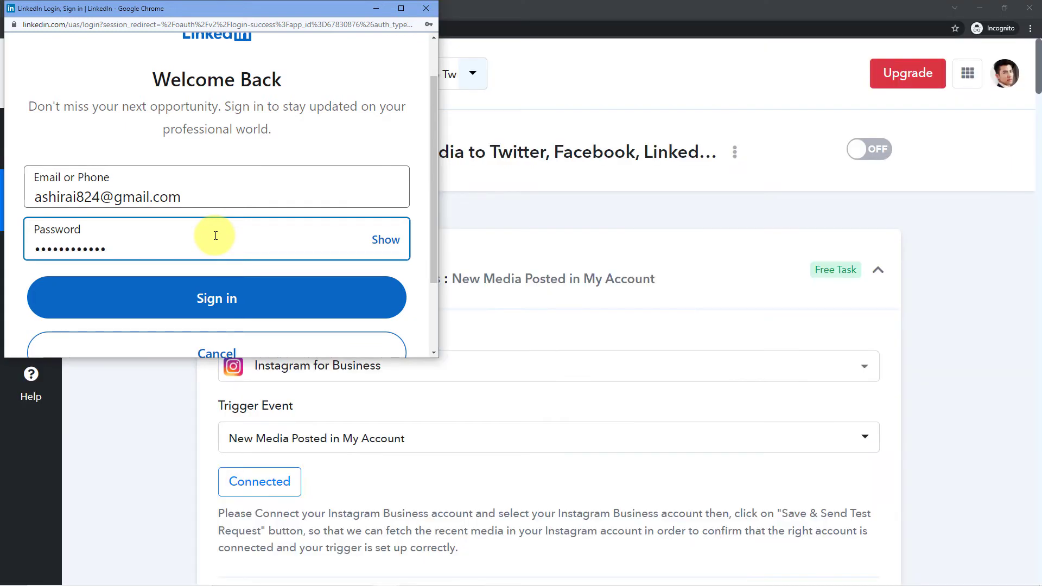
scroll(243, 268, "down", 2)
left_click(249, 198)
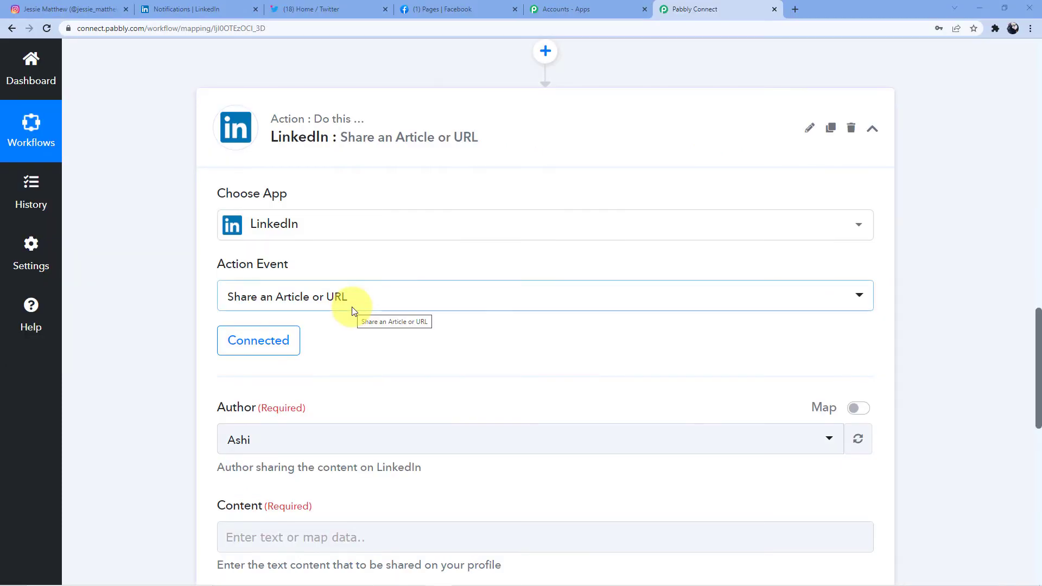
- Review the LinkedIn action's fields, check the selected author against the open LinkedIn account and return to the Pabbly Connect workflow
scroll(383, 185, "down", 2)
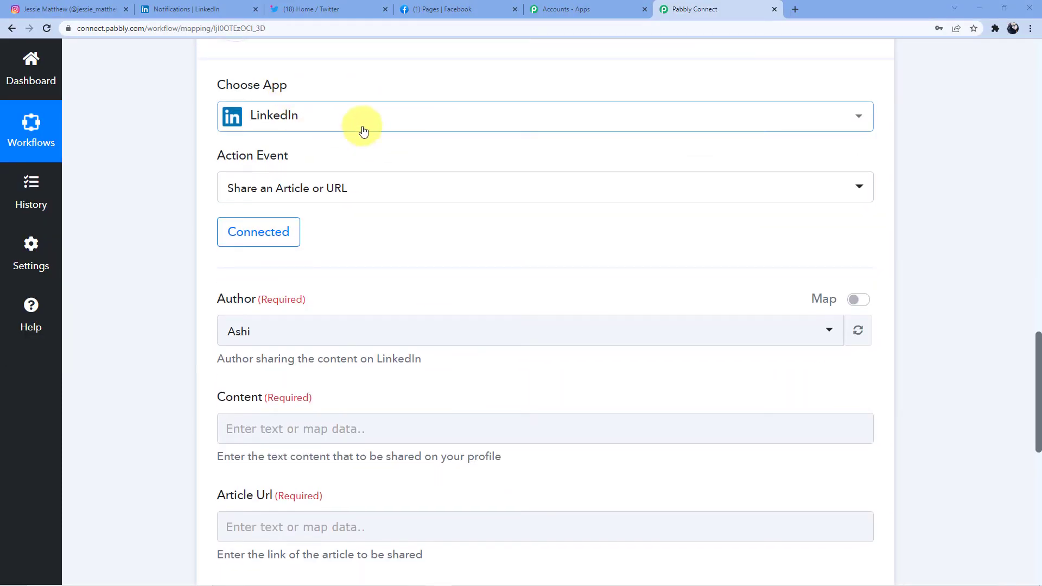
scroll(329, 116, "down", 2)
scroll(378, 172, "down", 1)
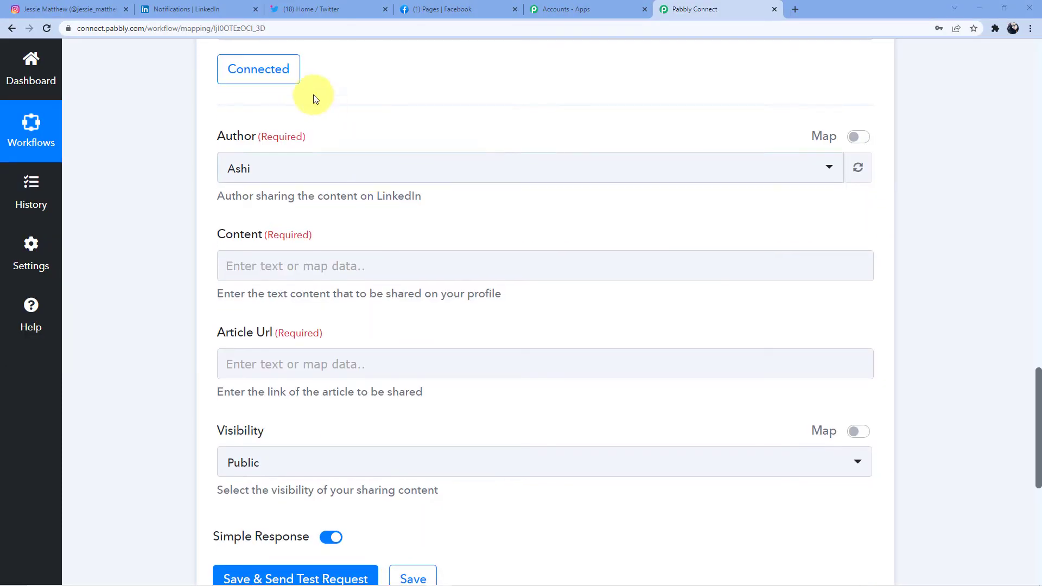
scroll(324, 109, "up", 2)
scroll(348, 223, "down", 1)
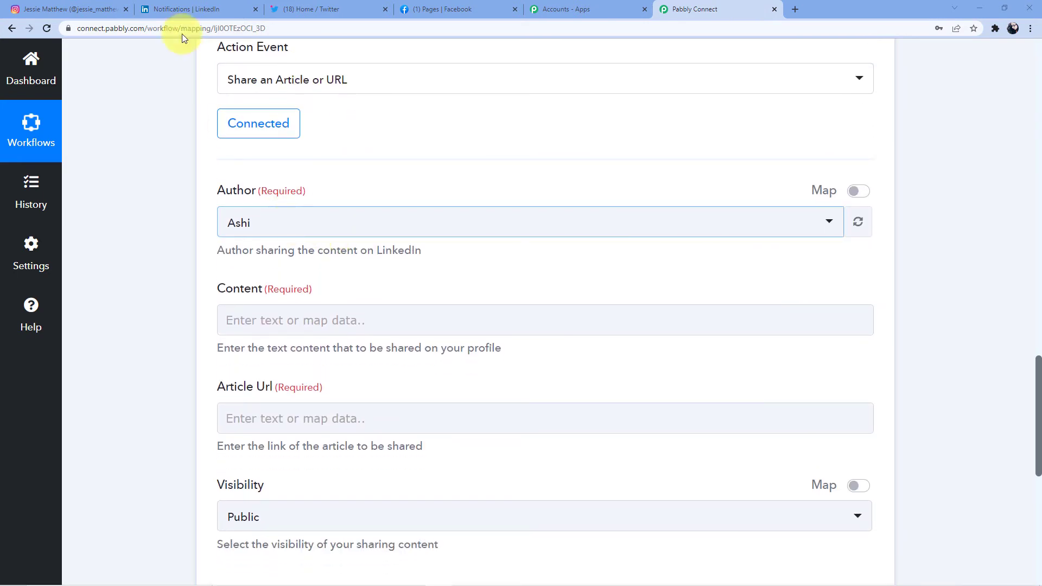
left_click(209, 8)
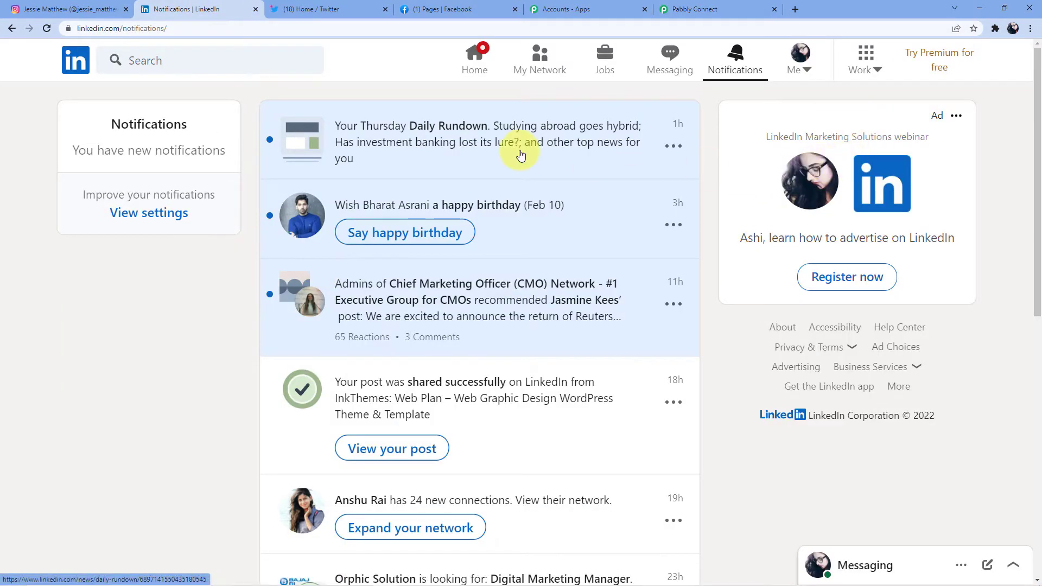
left_click(676, 9)
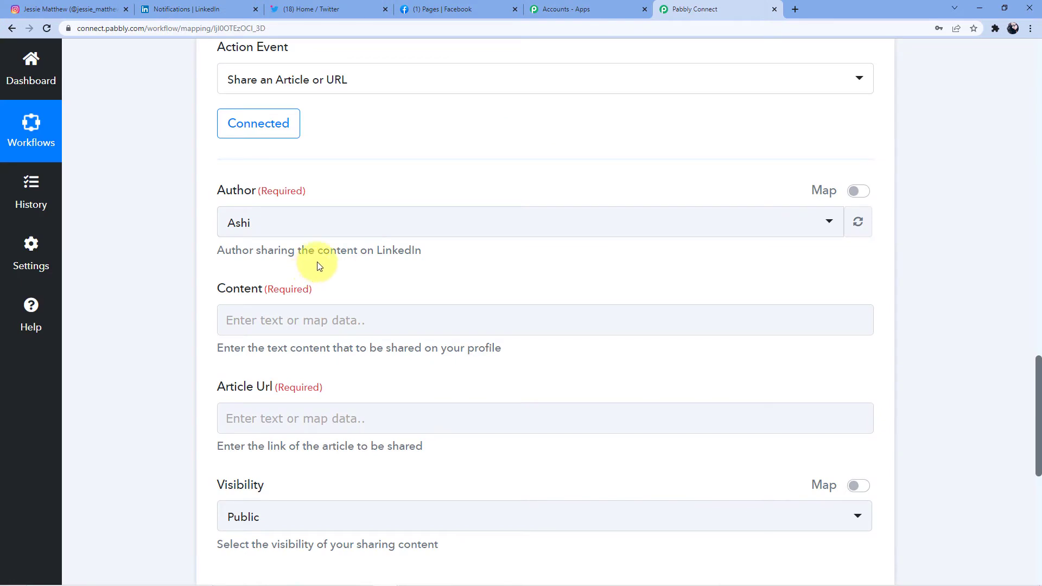
- Compare the LinkedIn action's required fields with the Media Url, Permalink and Caption values in the Instagram trigger response
scroll(318, 266, "down", 2)
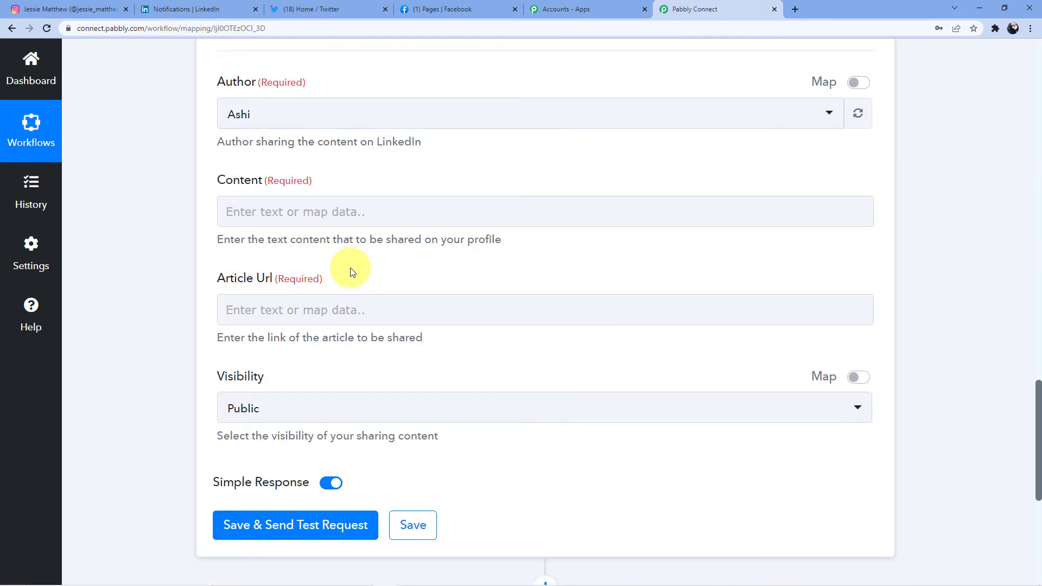
scroll(353, 277, "up", 2)
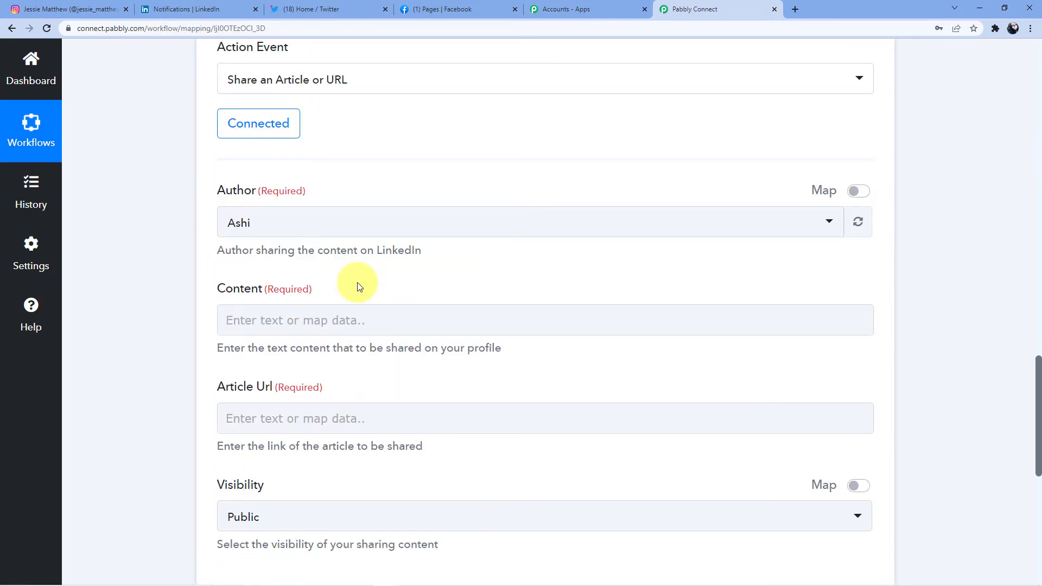
scroll(349, 353, "up", 15)
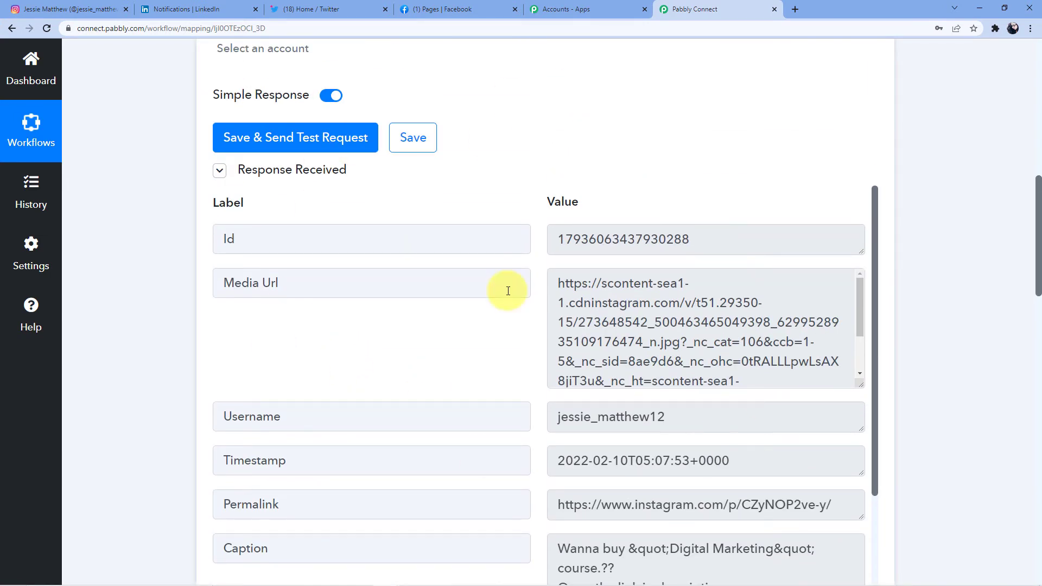
scroll(698, 326, "down", 2)
scroll(471, 388, "down", 2)
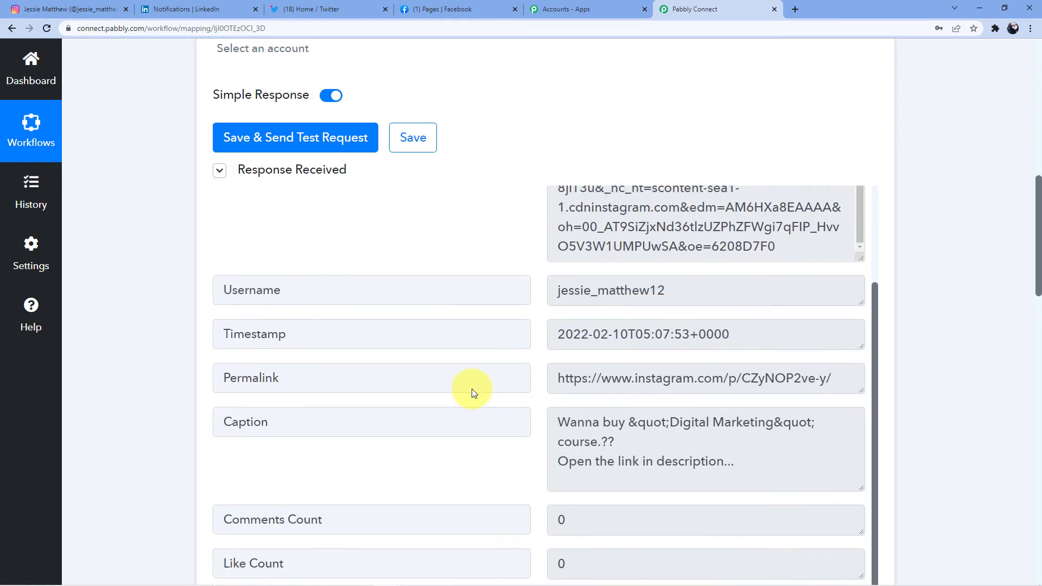
scroll(230, 489, "down", 10)
scroll(210, 458, "down", 3)
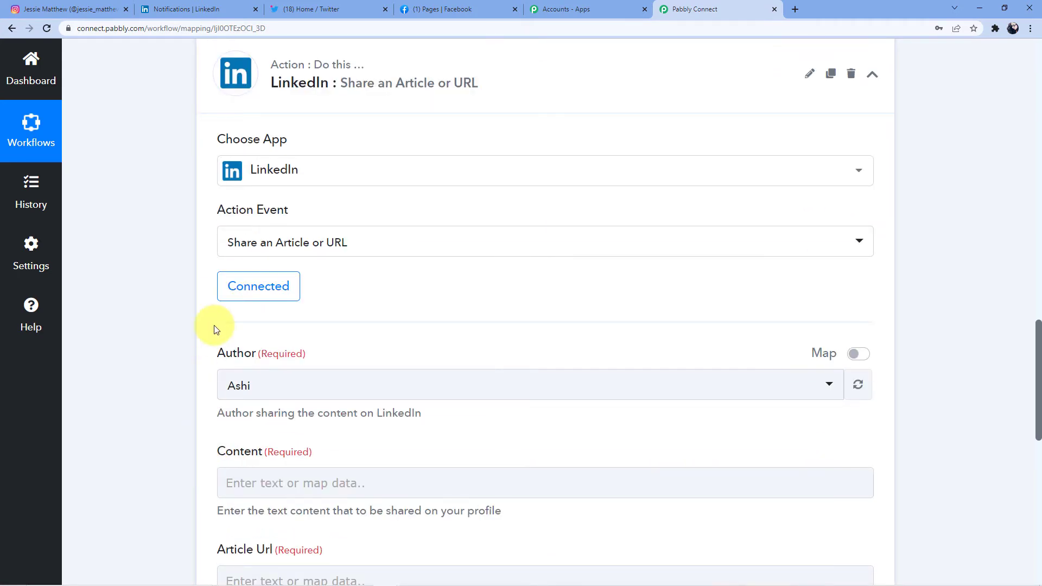
scroll(368, 377, "down", 4)
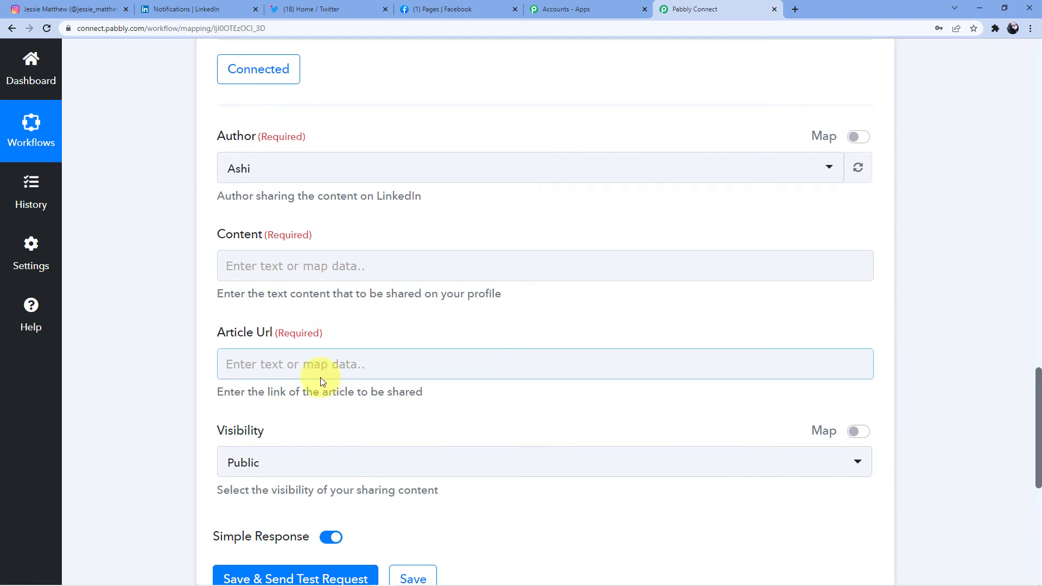
- Map the Caption from the Instagram for Business trigger into the LinkedIn action's Content field
left_click(280, 269)
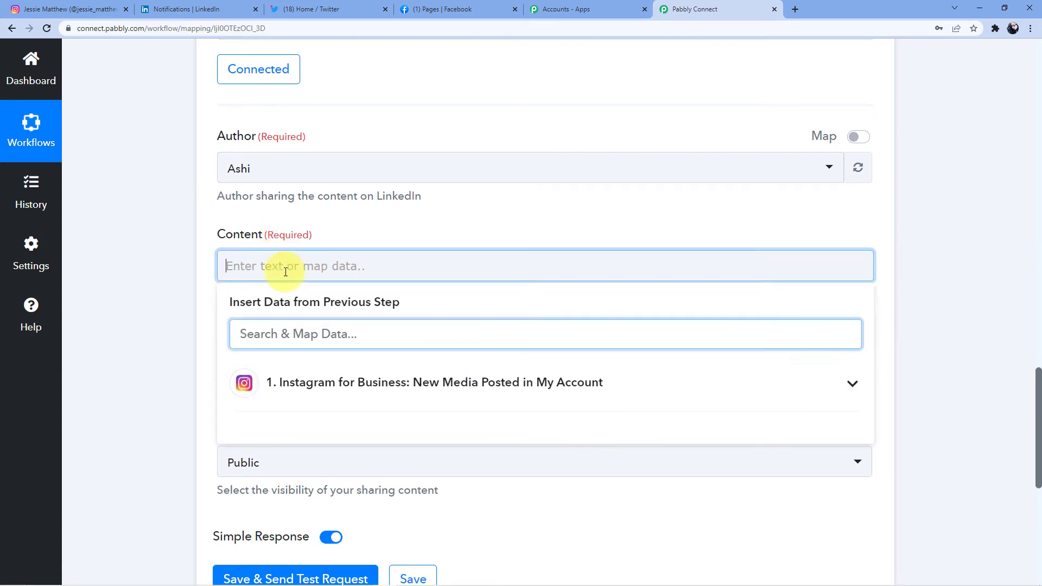
left_click(403, 369)
scroll(395, 377, "down", 1)
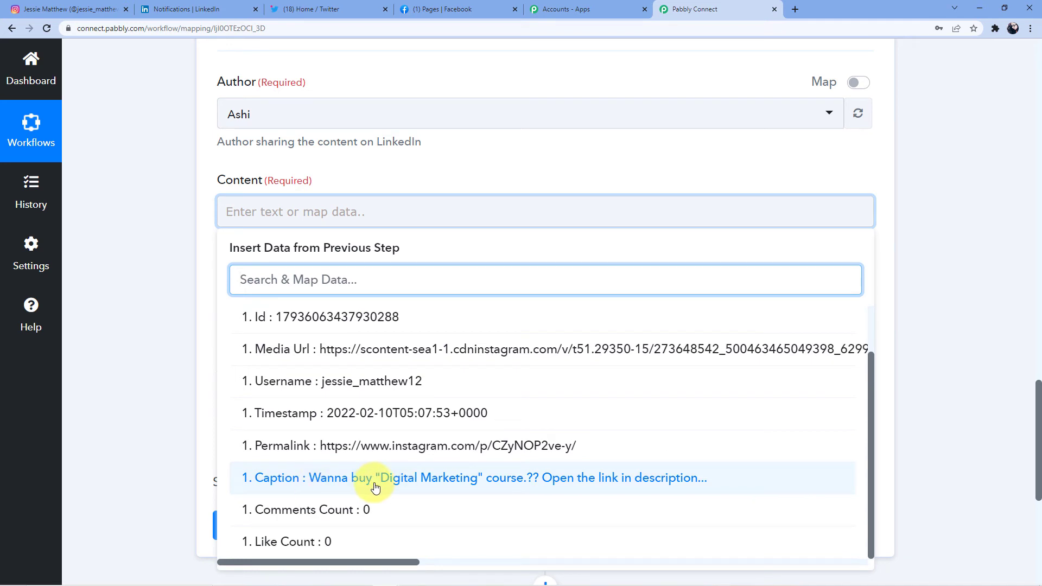
left_click(600, 478)
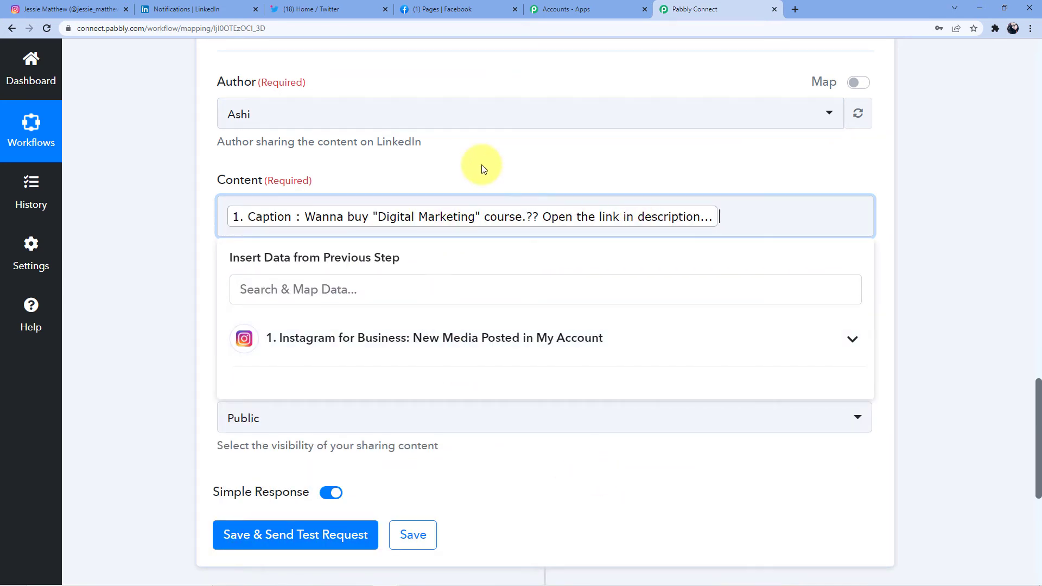
left_click(102, 233)
- Map the Media Url from the Instagram for Business trigger into the LinkedIn action's Article Url field
scroll(132, 223, "down", 2)
left_click(272, 209)
scroll(320, 263, "down", 1)
left_click(321, 266)
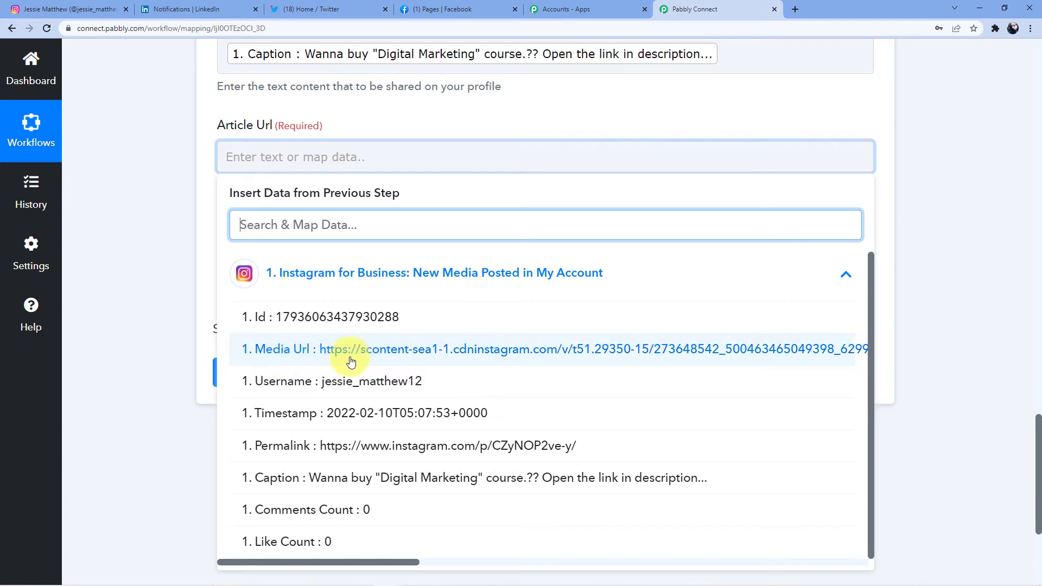
left_click(545, 354)
left_click(176, 241)
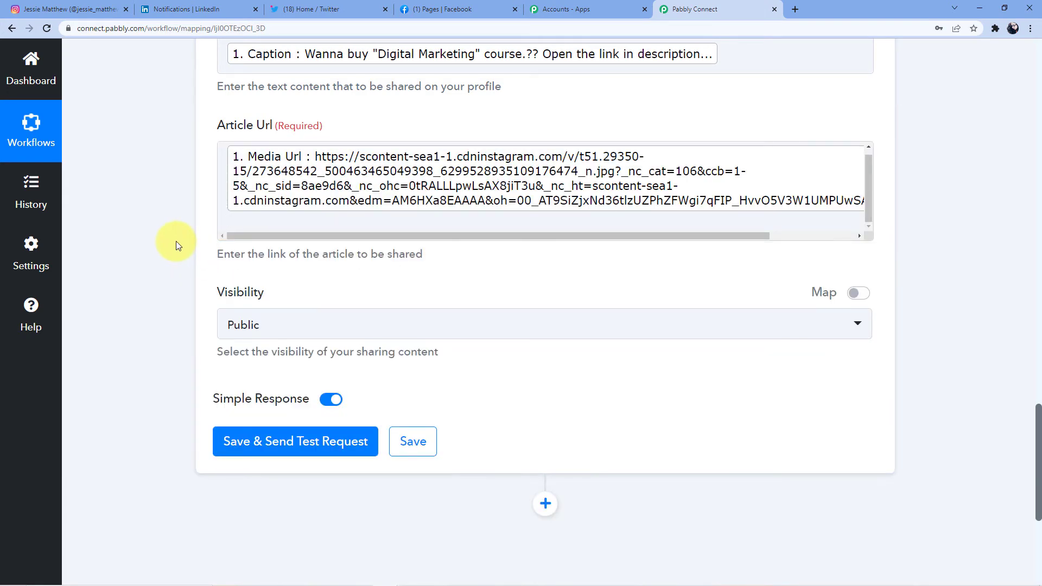
- Check the mapped Content and Article Url fields, and save the LinkedIn action while sending a test request
scroll(243, 204, "up", 3)
scroll(274, 191, "down", 1)
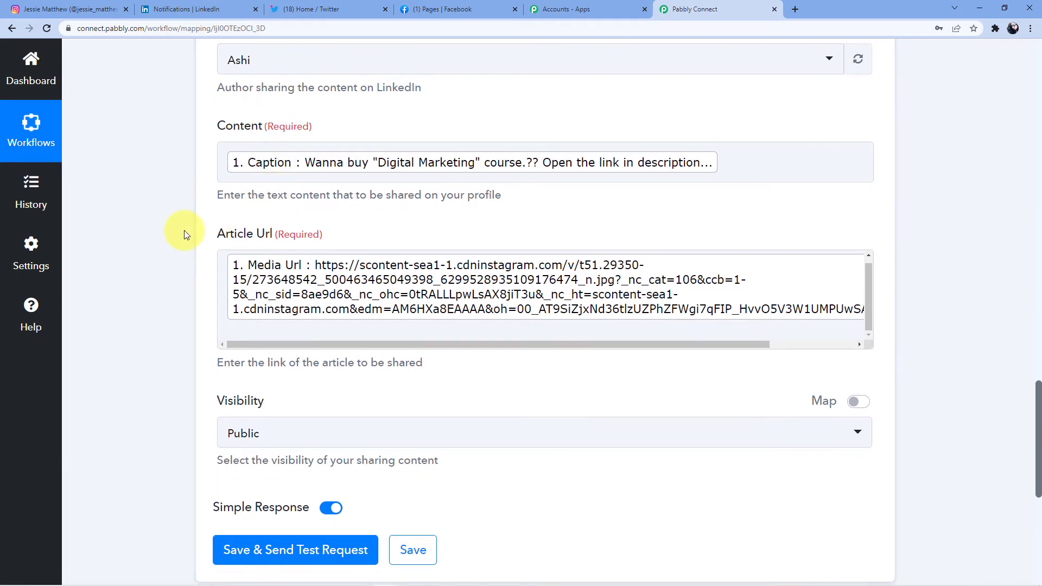
scroll(183, 230, "down", 3)
left_click(314, 402)
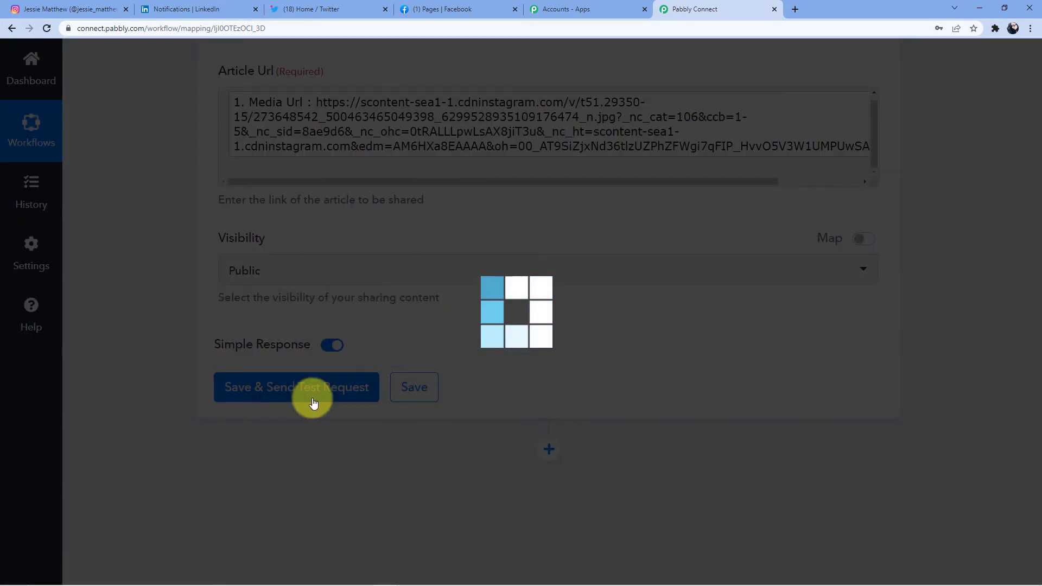
- Review the LinkedIn action's test response, and check the recent activity on the LinkedIn profile for the shared post
scroll(426, 402, "down", 2)
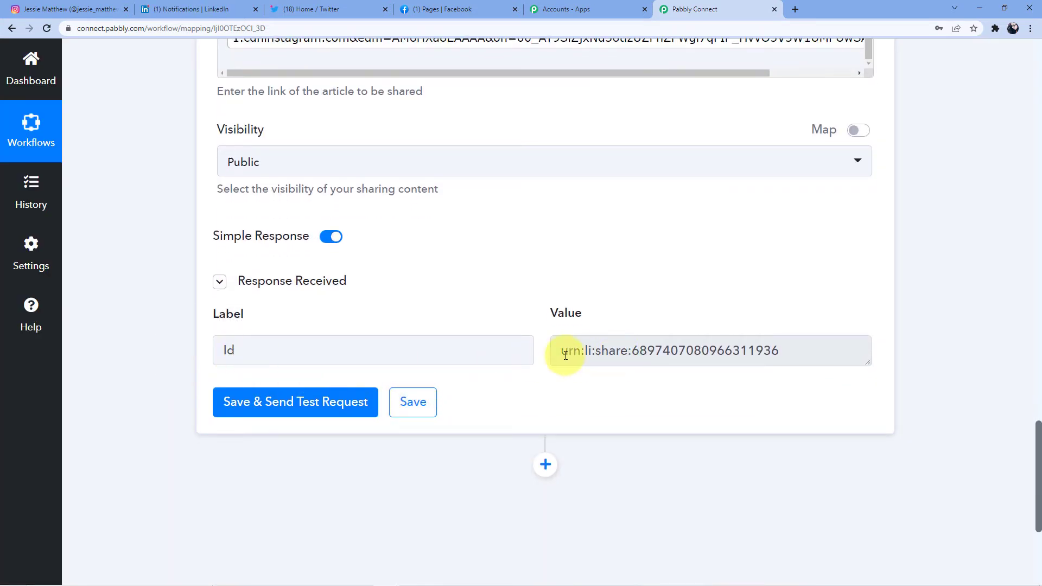
left_click(205, 7)
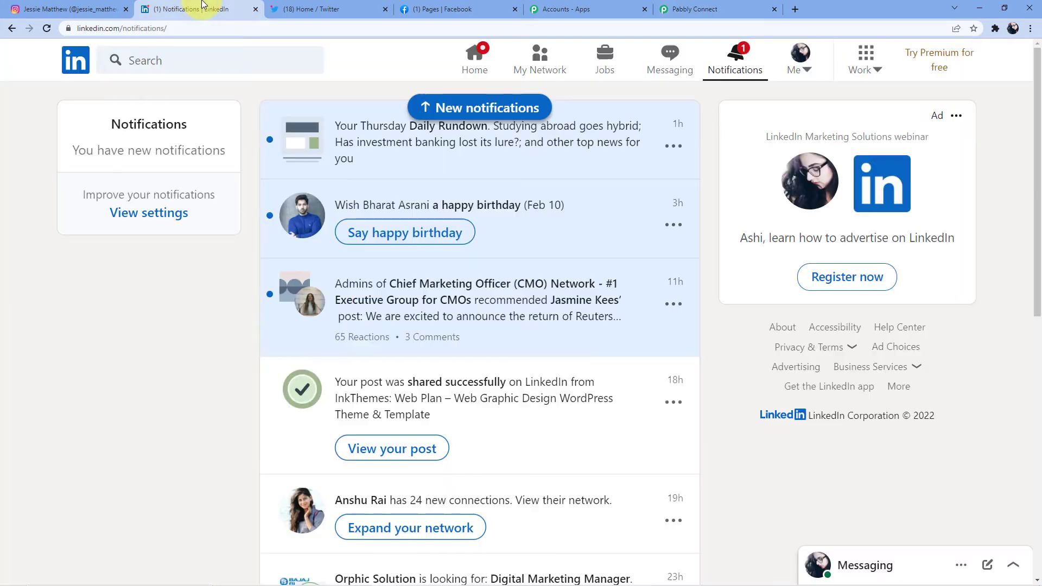
left_click(482, 63)
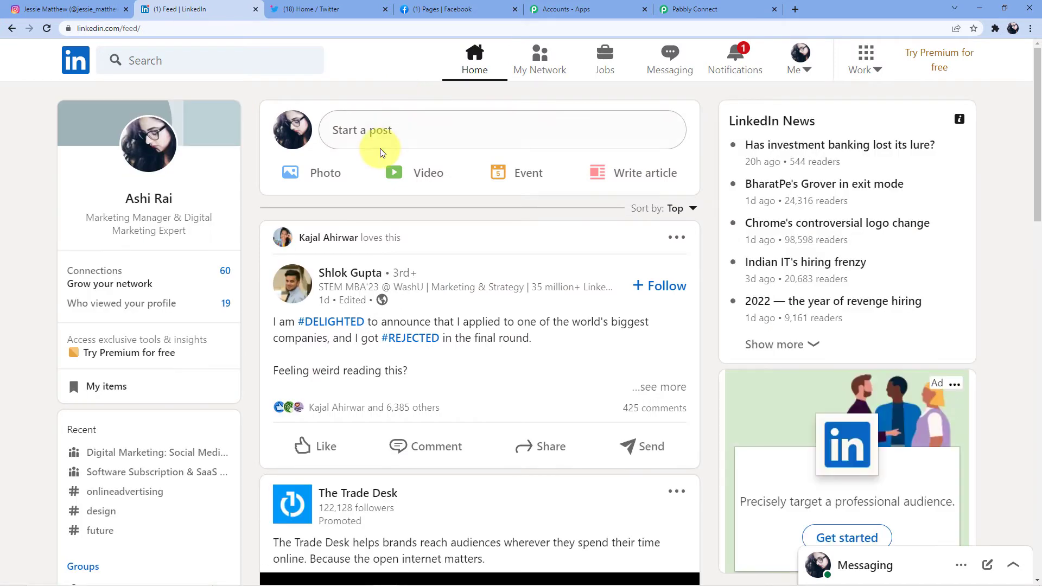
left_click(172, 166)
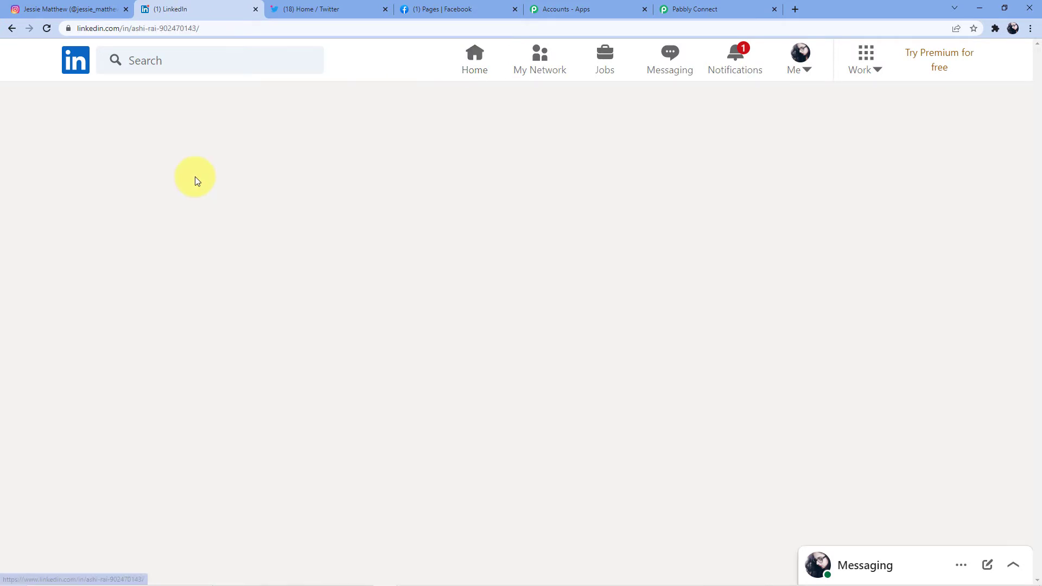
scroll(274, 249, "down", 10)
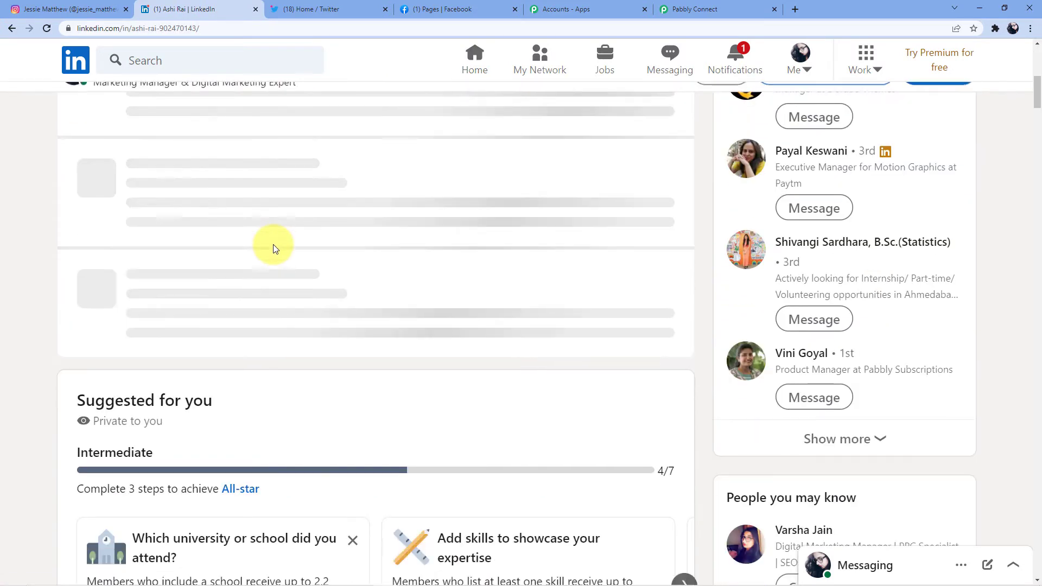
scroll(273, 246, "down", 5)
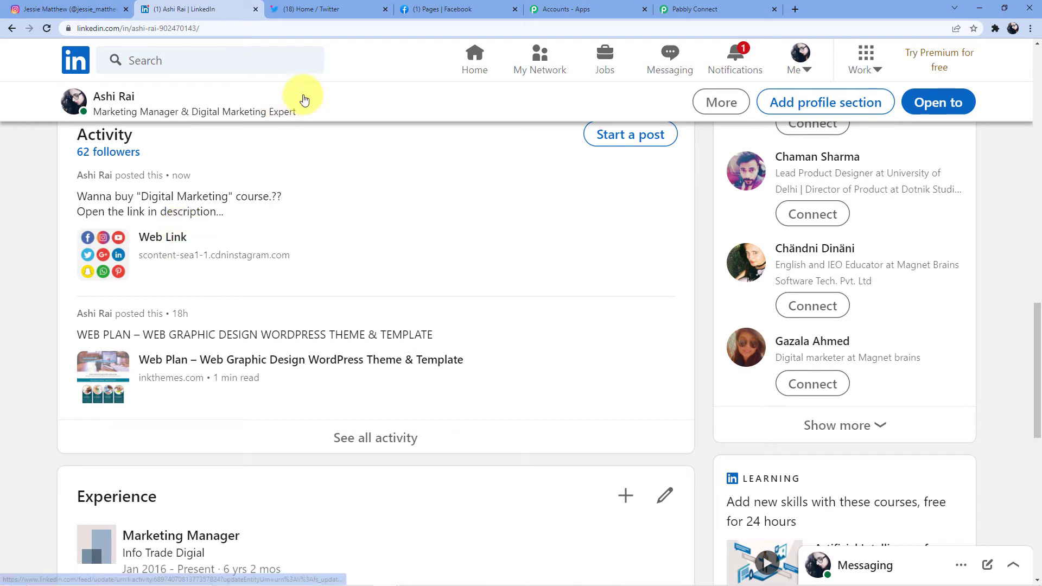
- Return to the Pabbly Connect workflow and save the LinkedIn action
left_click(689, 7)
scroll(384, 256, "down", 2)
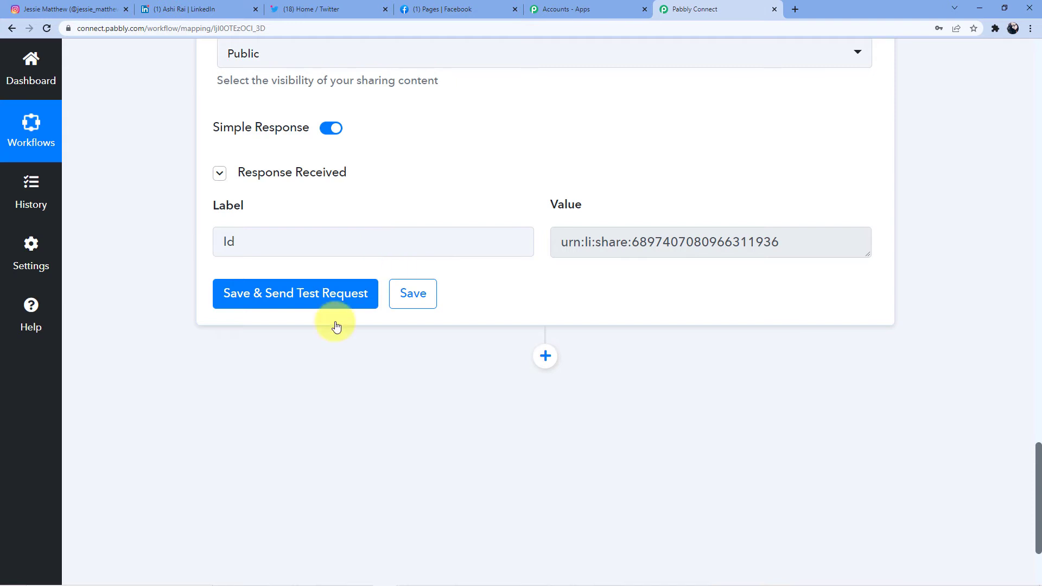
left_click(429, 292)
- Add an action step below the LinkedIn action using Twitter with the Create Tweet with Media event
scroll(489, 304, "down", 3)
left_click(549, 209)
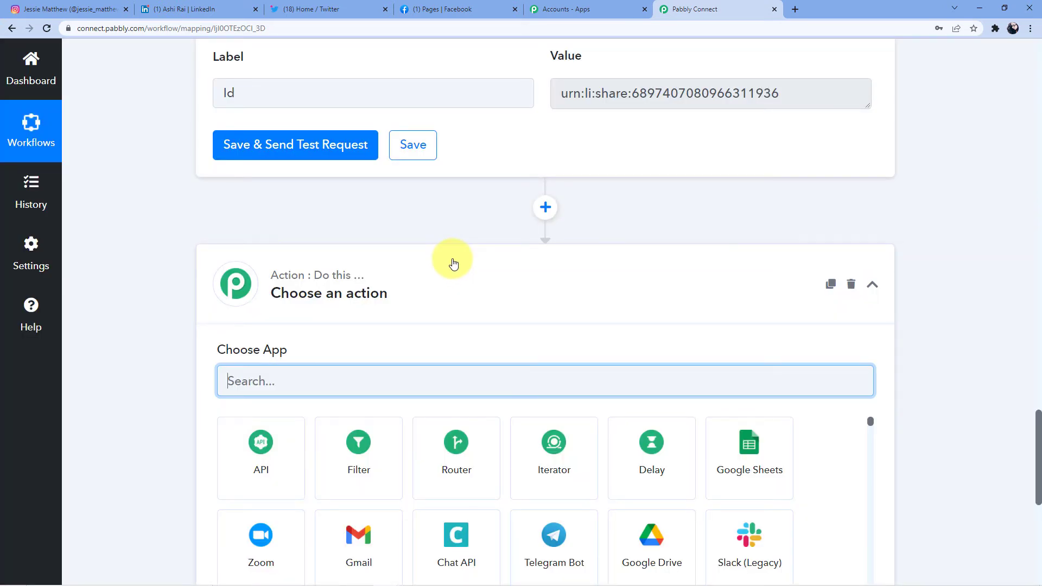
scroll(329, 329, "down", 1)
type("Tw")
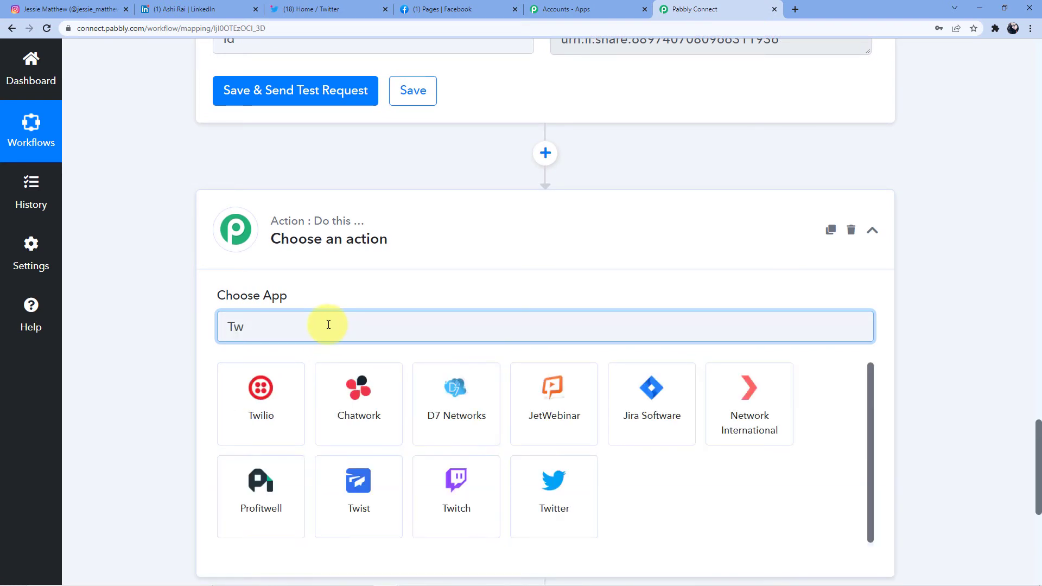
type("itter")
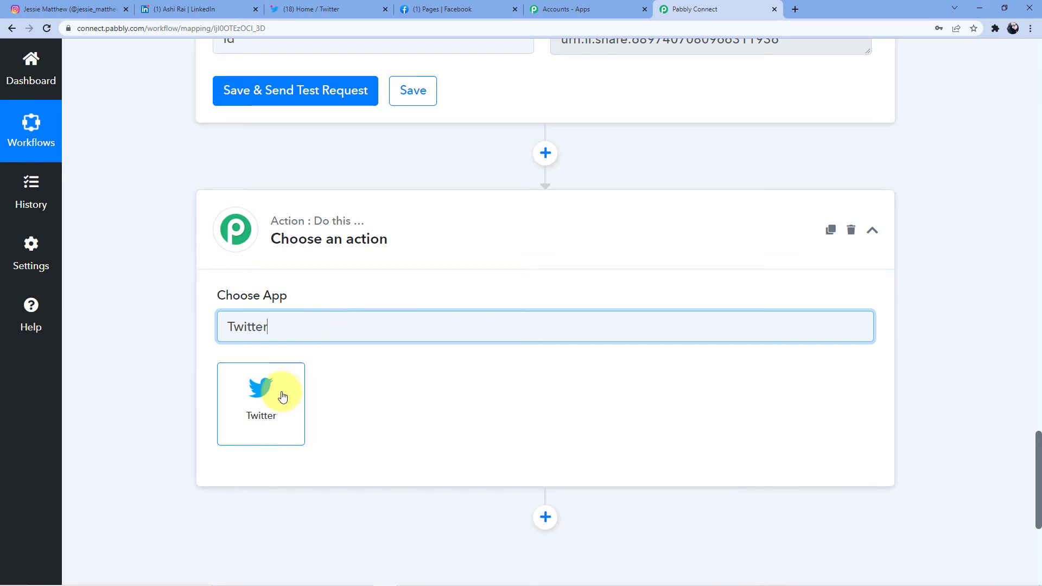
left_click(280, 394)
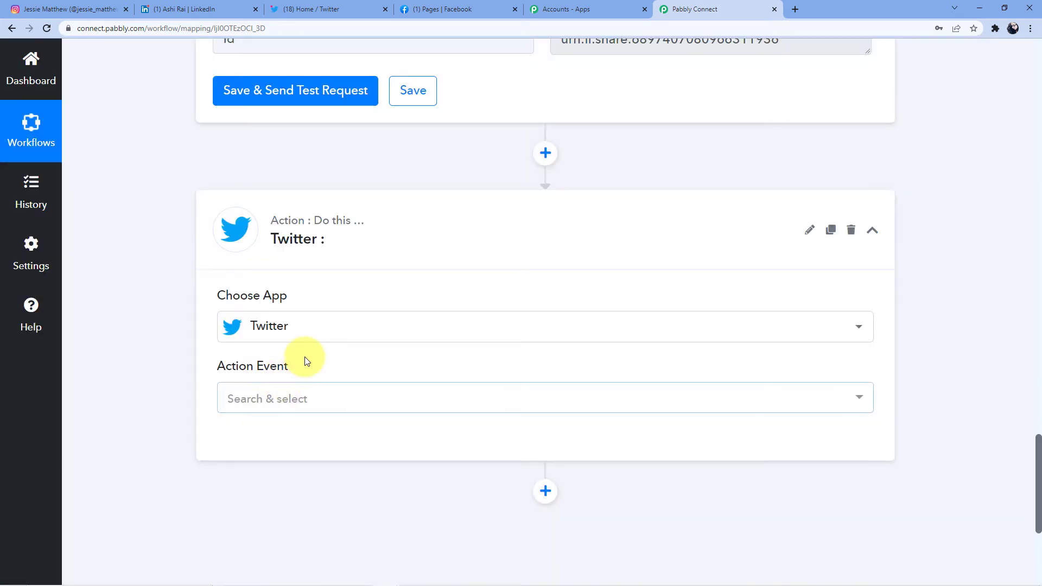
left_click(309, 387)
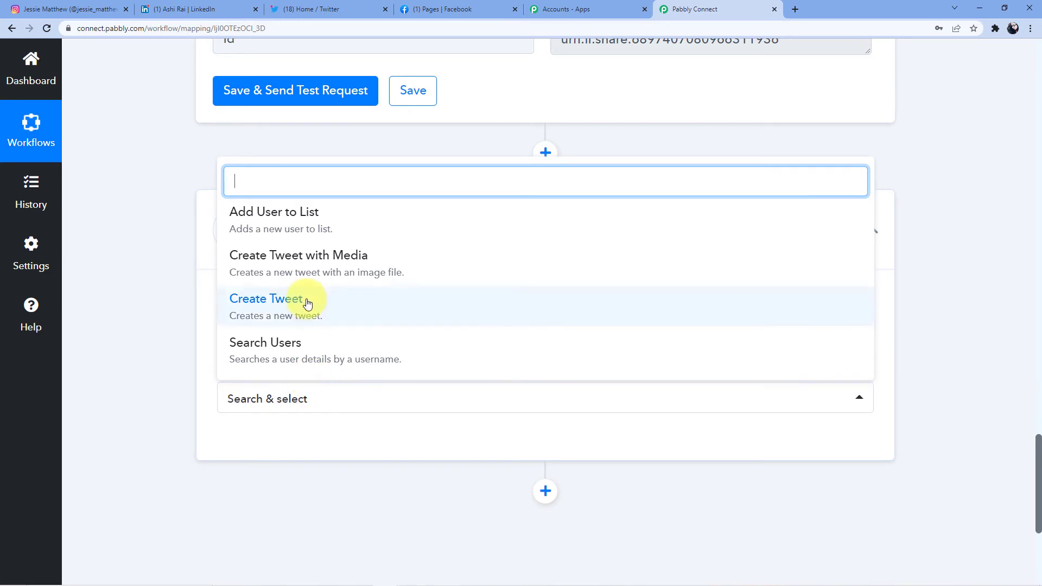
left_click(322, 272)
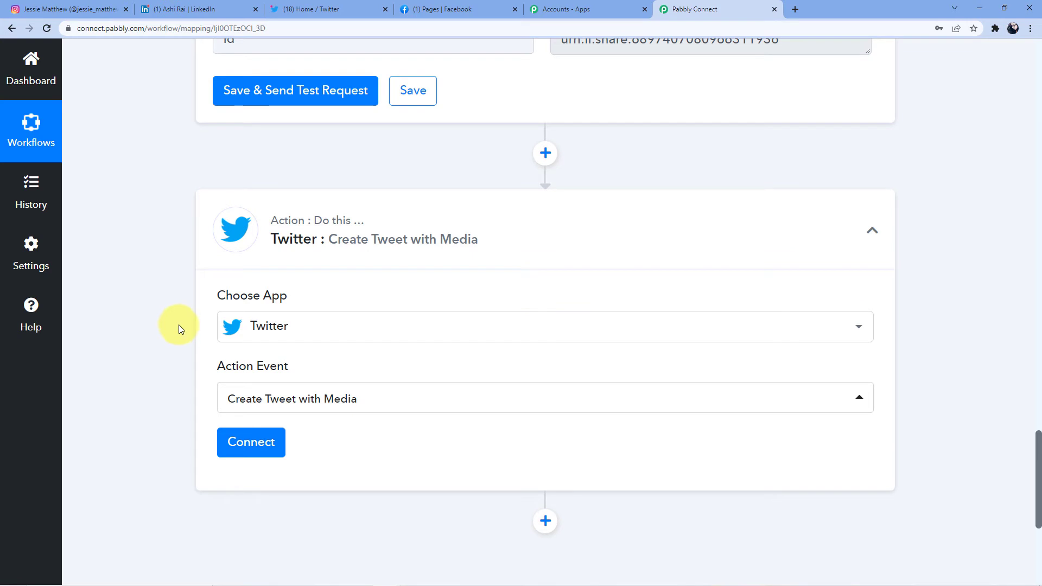
- Connect the Twitter action through a new connection, authorizing Pabbly Connect to access the Twitter account
scroll(160, 315, "down", 1)
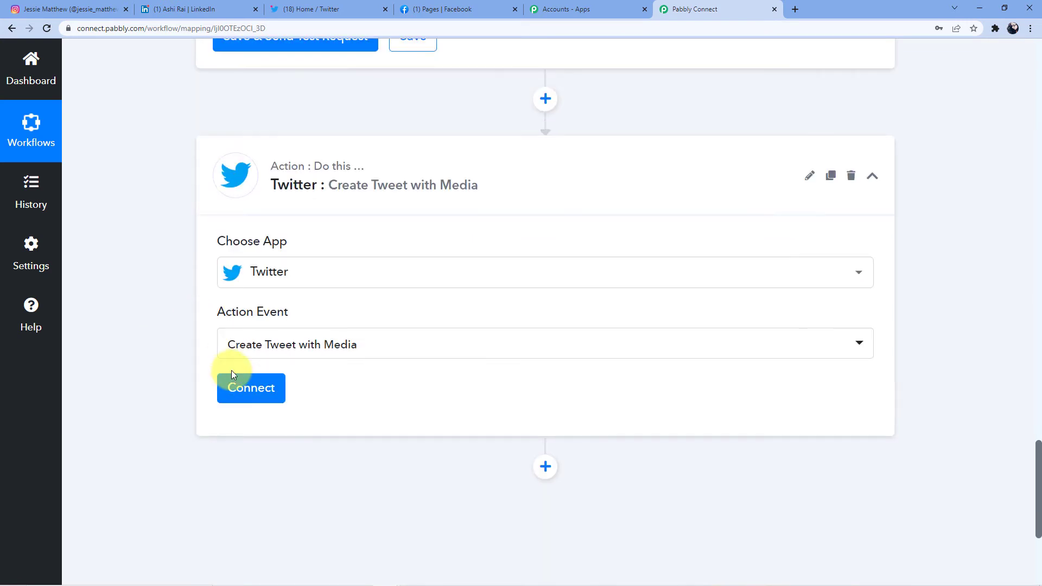
left_click(269, 391)
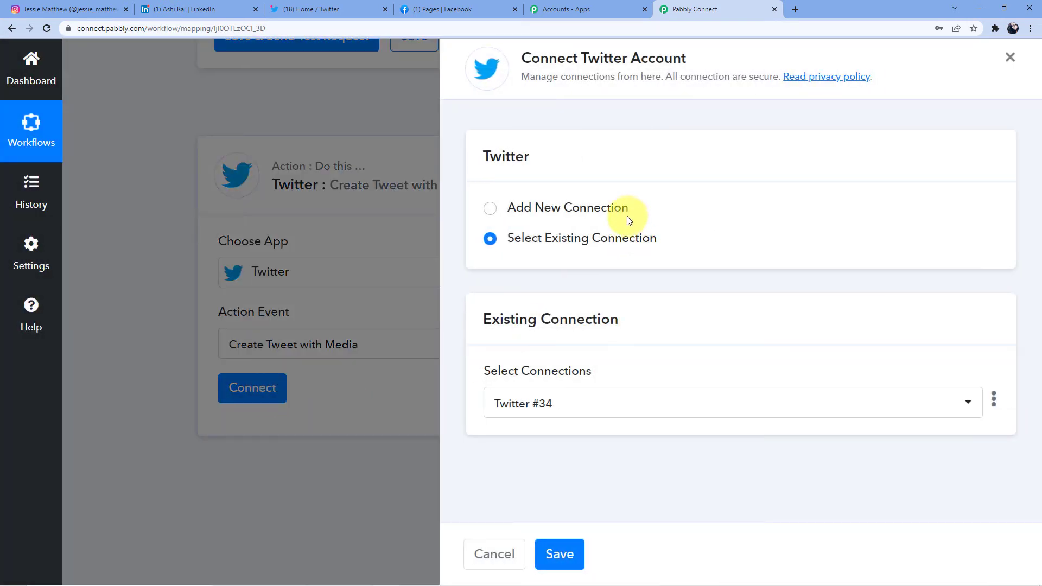
left_click(554, 209)
left_click(550, 381)
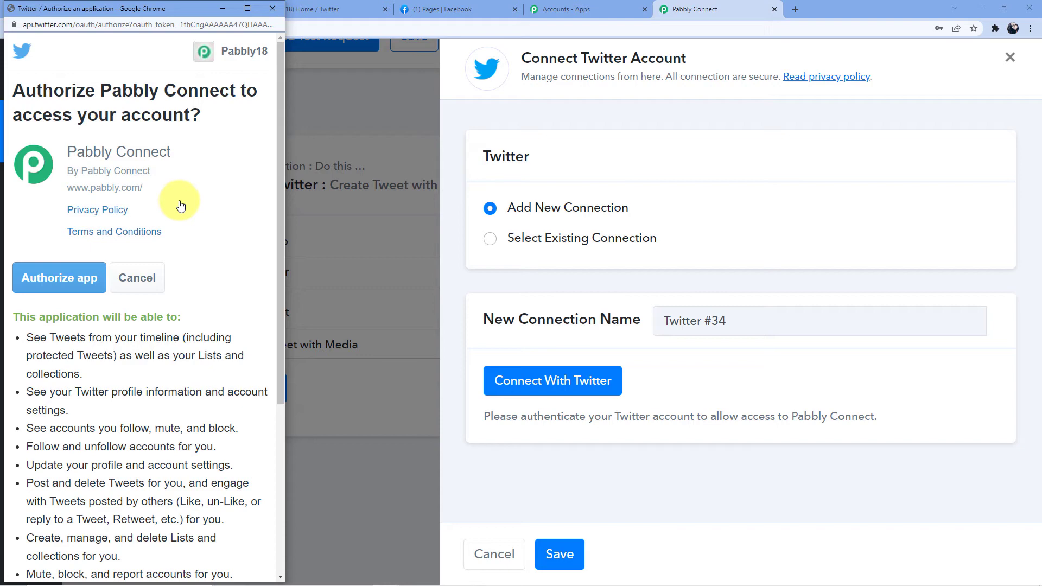
left_click(60, 281)
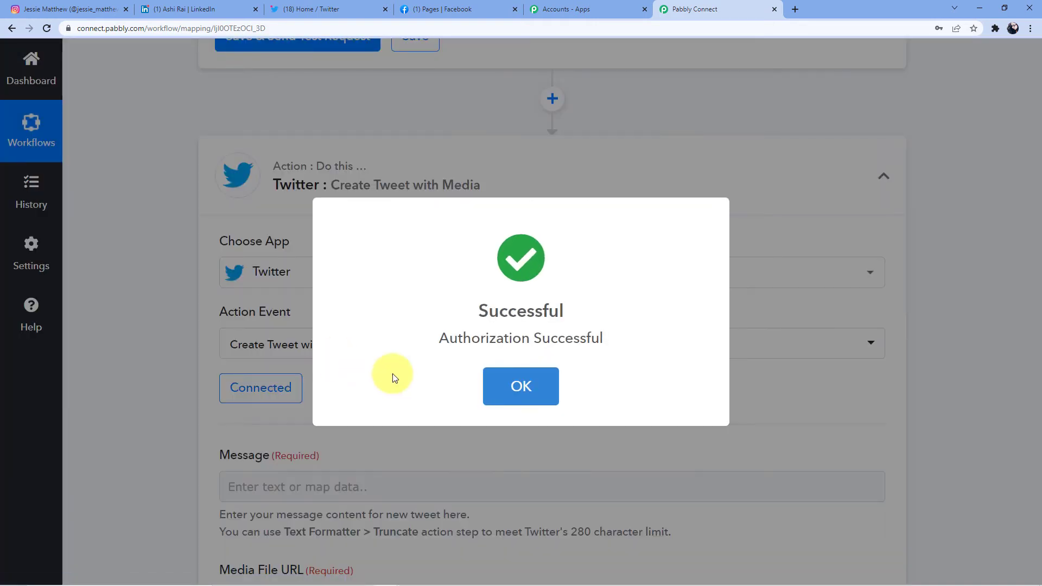
- Map the Caption from the Instagram for Business trigger into the Twitter action's Message field
scroll(455, 379, "down", 2)
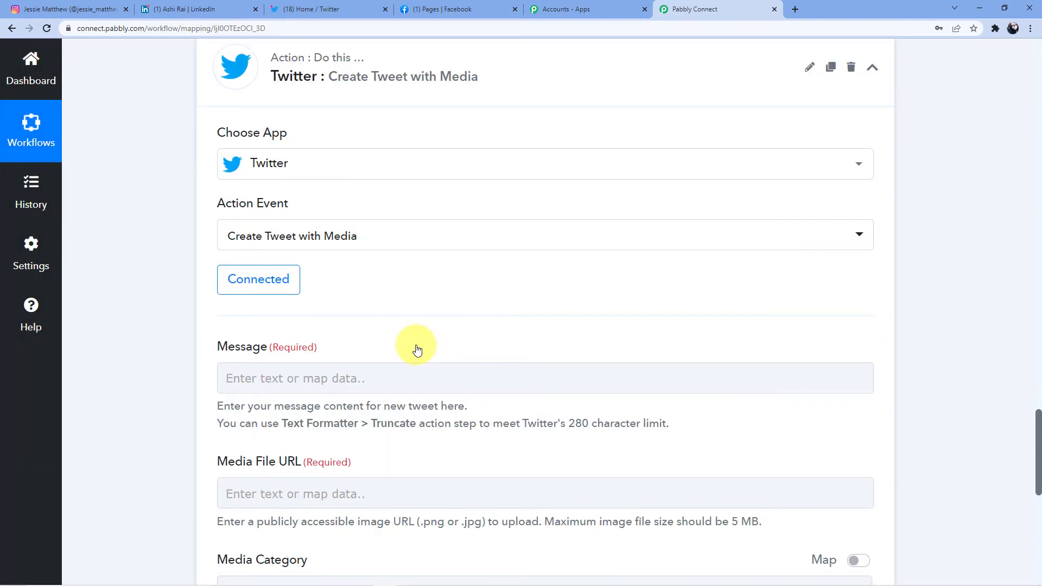
scroll(417, 350, "down", 3)
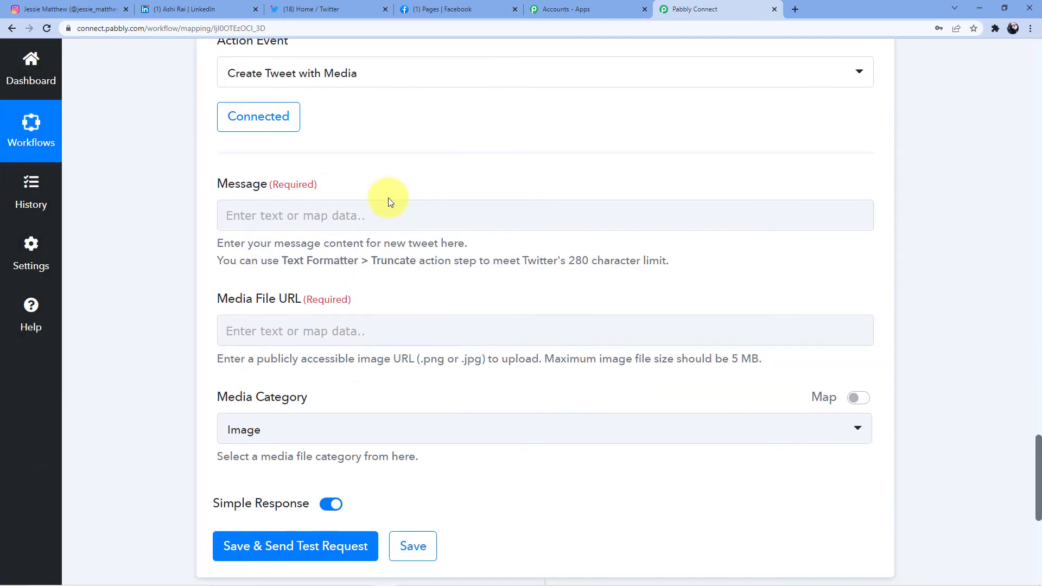
left_click(365, 226)
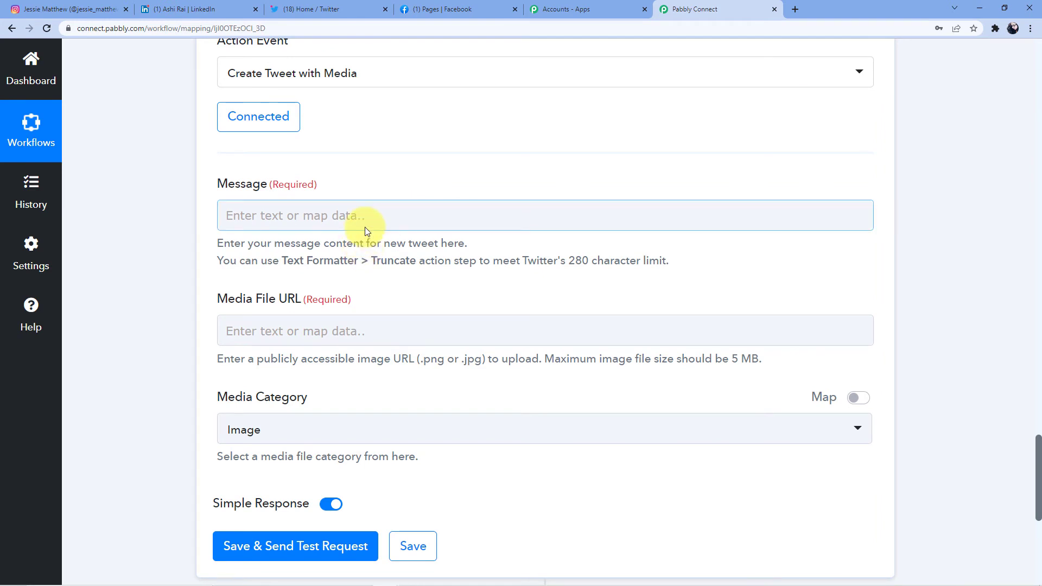
left_click(269, 214)
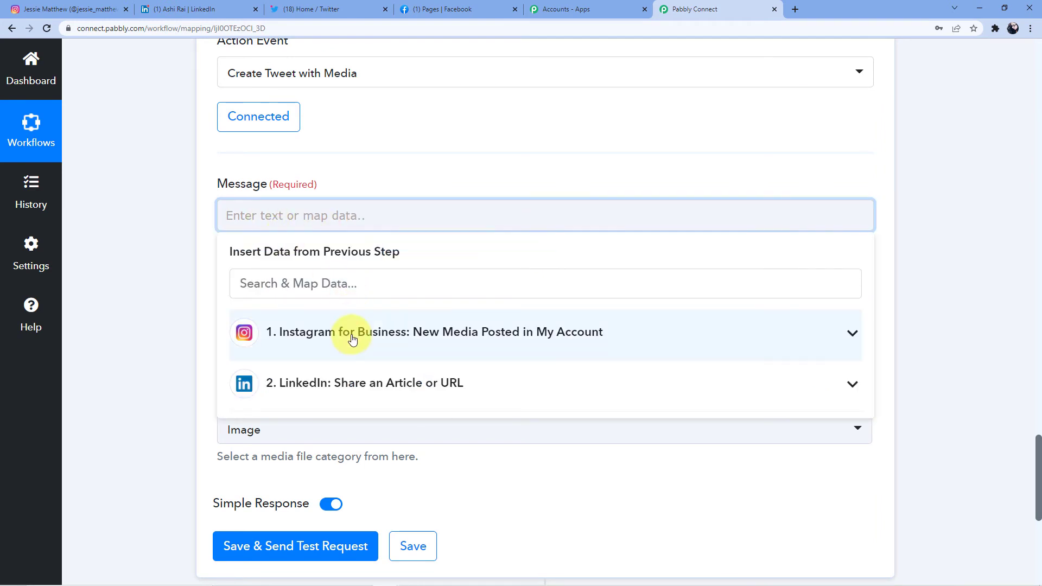
left_click(347, 330)
scroll(386, 411, "down", 2)
left_click(348, 427)
left_click(142, 271)
- Map the Media Url from the Instagram for Business trigger into the Twitter action's Media File URL field
scroll(156, 289, "down", 2)
left_click(262, 235)
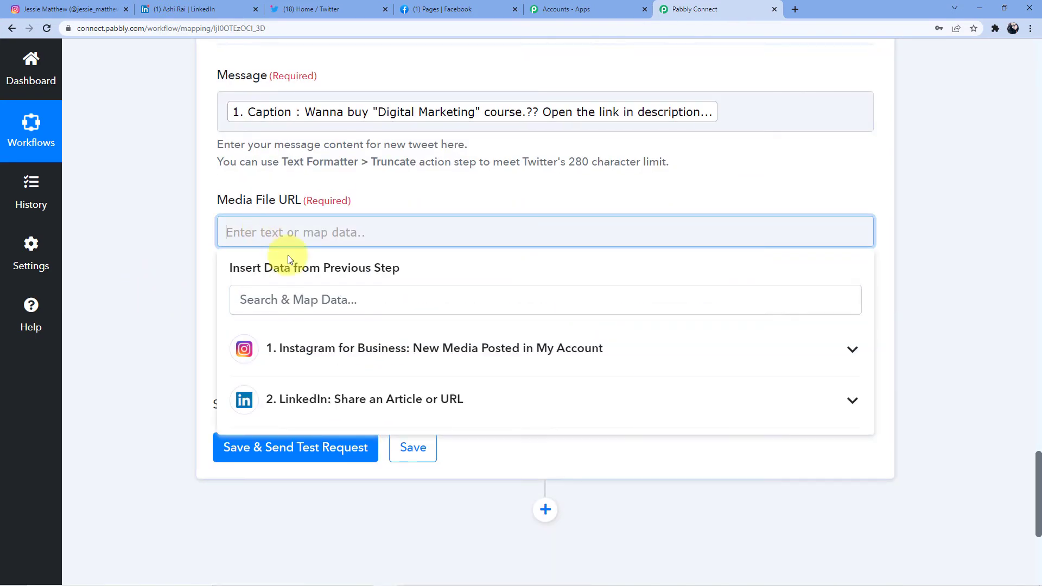
left_click(345, 357)
scroll(349, 385, "down", 3)
scroll(326, 418, "up", 3)
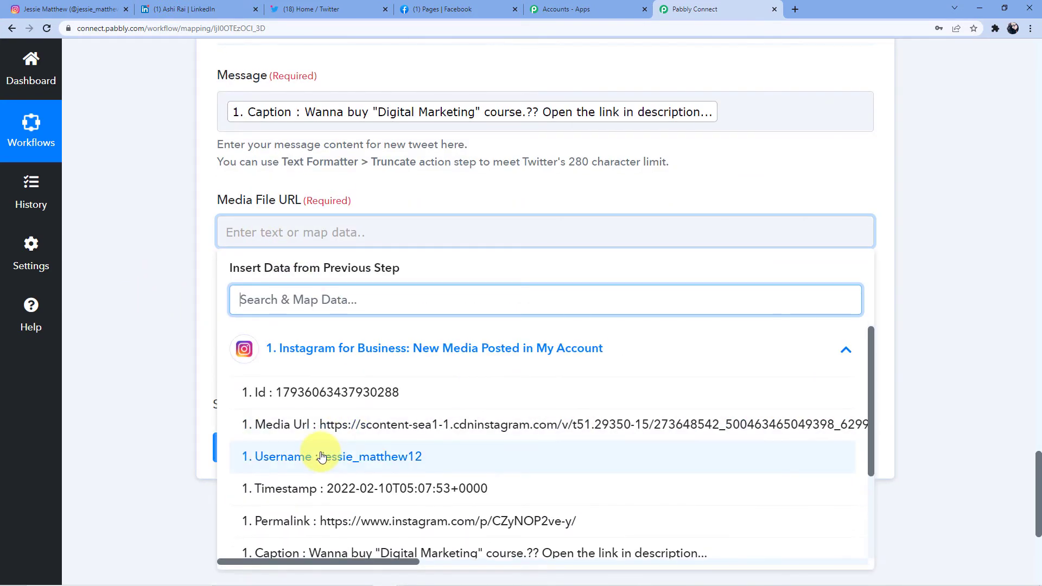
left_click(449, 423)
- Save the Twitter action while sending a test request, and review the response values
scroll(141, 271, "down", 3)
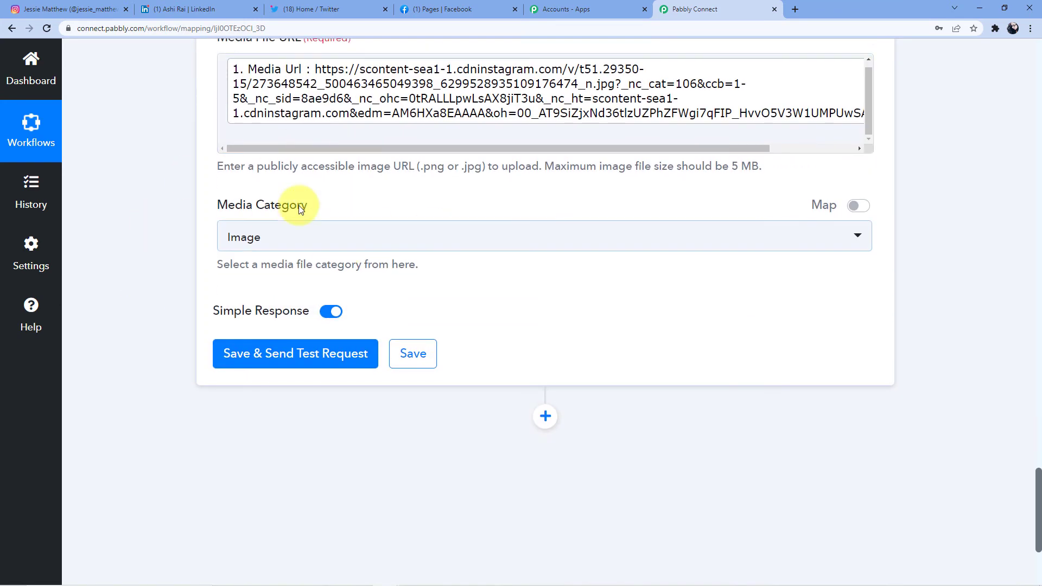
left_click(309, 363)
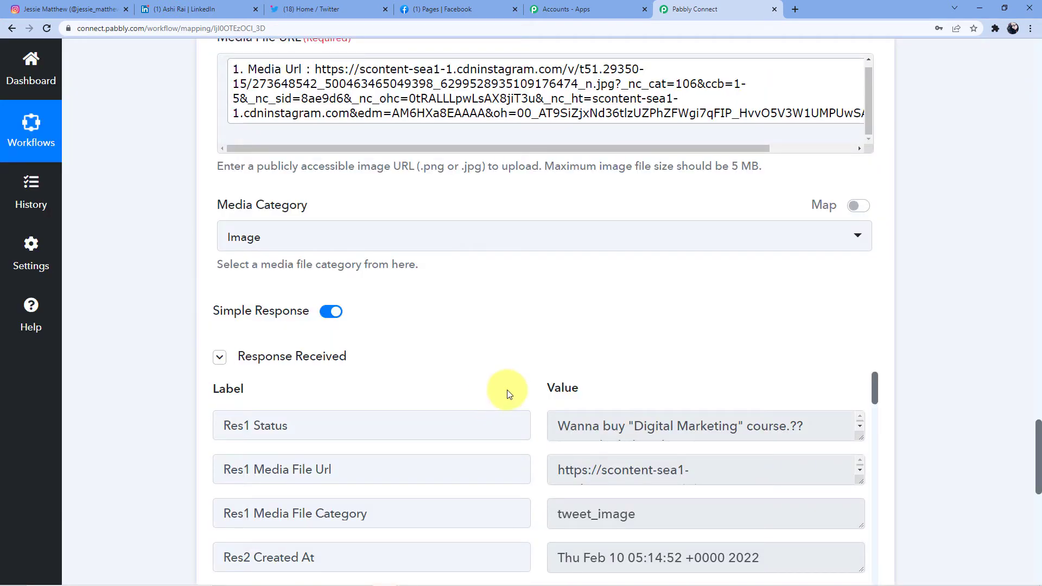
scroll(505, 407, "down", 3)
scroll(993, 375, "down", 5)
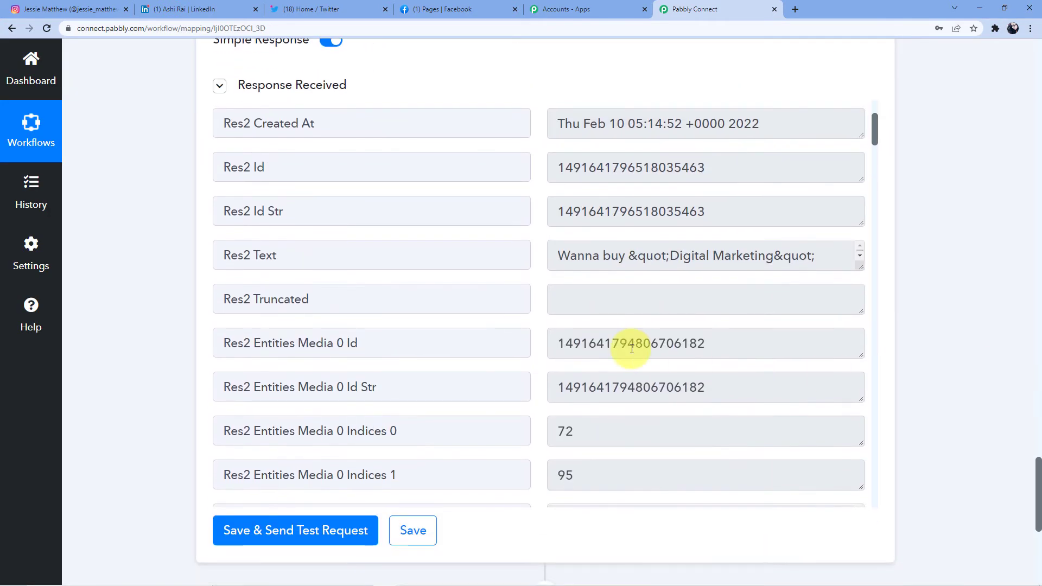
scroll(632, 349, "up", 3)
scroll(641, 375, "up", 2)
scroll(642, 370, "down", 8)
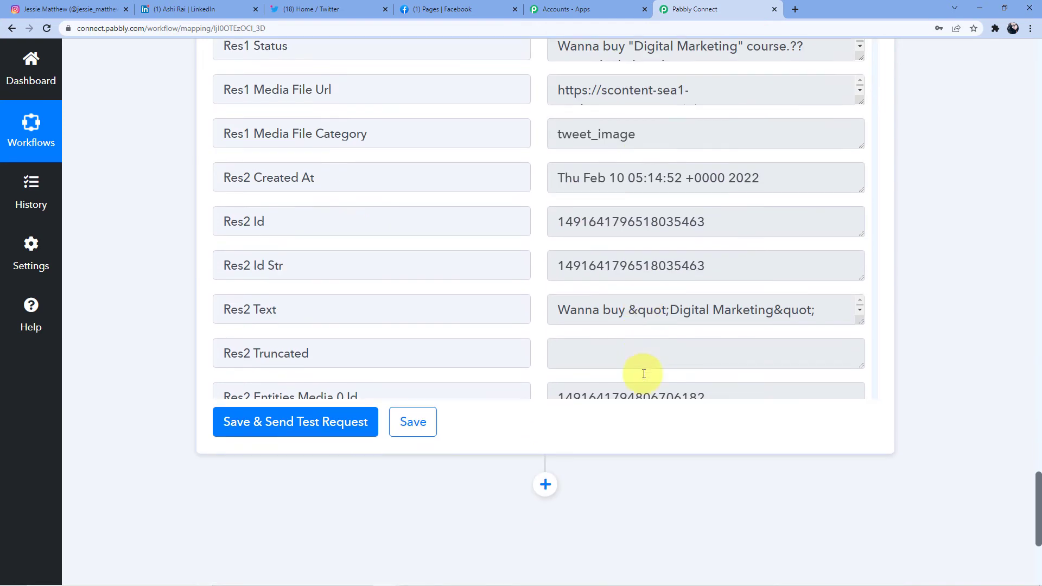
- Refresh the Twitter home feed and examine the newly posted tweet's text and image
left_click(276, 8)
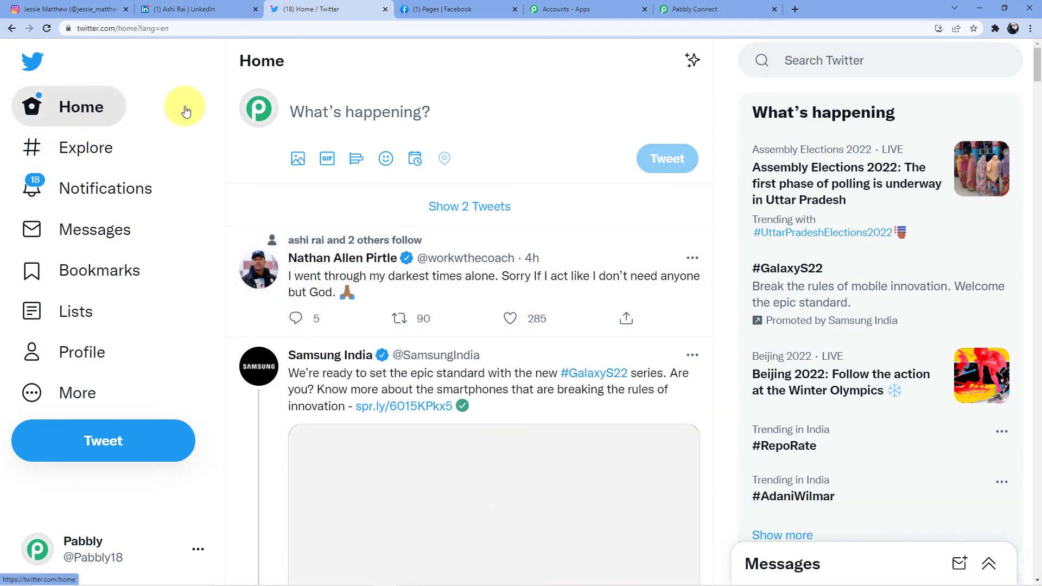
left_click(185, 110)
scroll(437, 212, "up", 2)
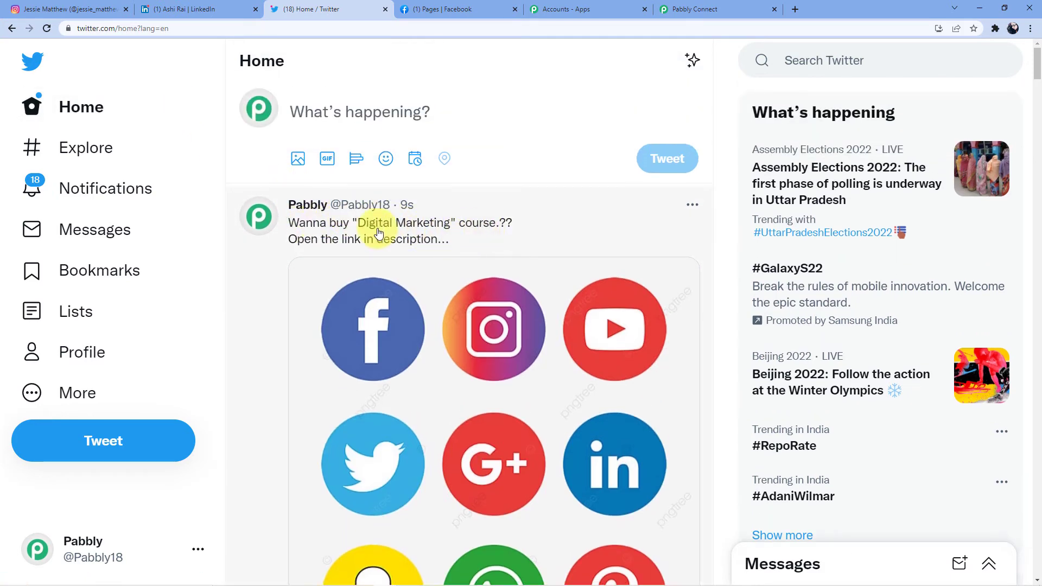
scroll(326, 225, "down", 1)
scroll(496, 337, "down", 5)
scroll(502, 333, "down", 2)
scroll(502, 334, "up", 8)
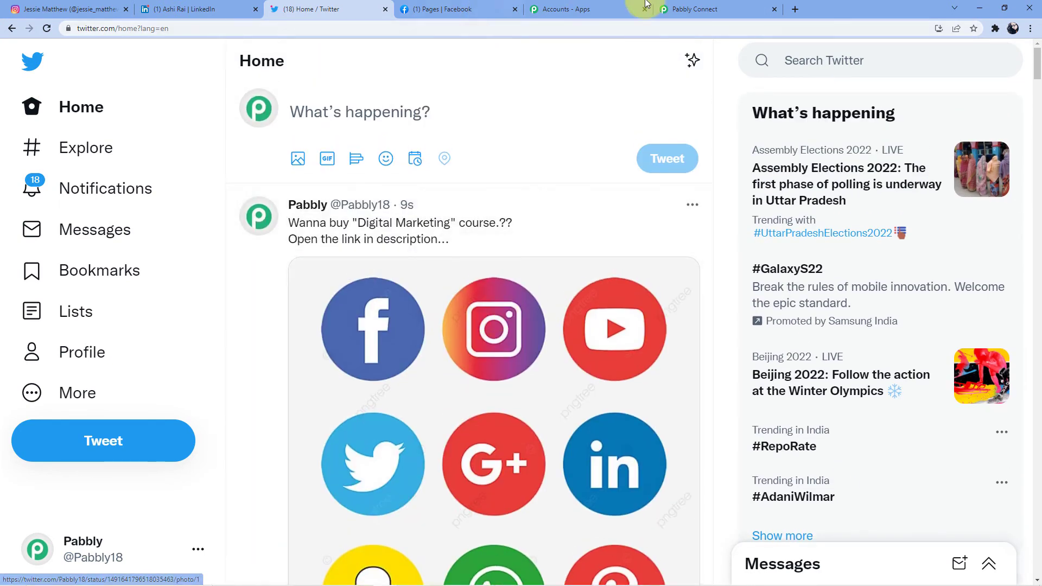
- Switch to Pabbly Connect and add a Facebook Pages action after the Twitter action, with Create Page Photo as the event
left_click(698, 5)
left_click(545, 268)
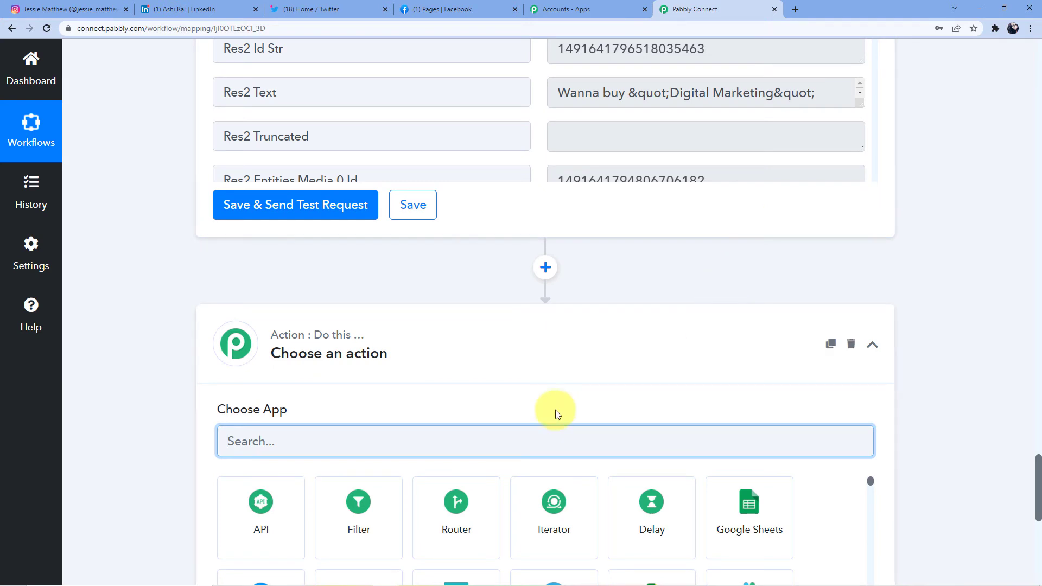
type("Face")
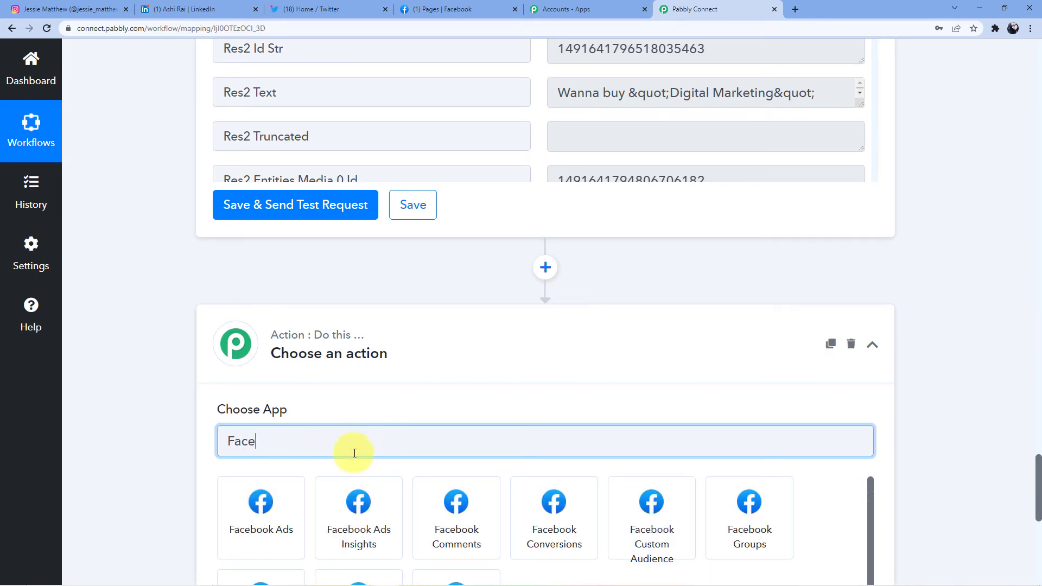
scroll(377, 424, "down", 4)
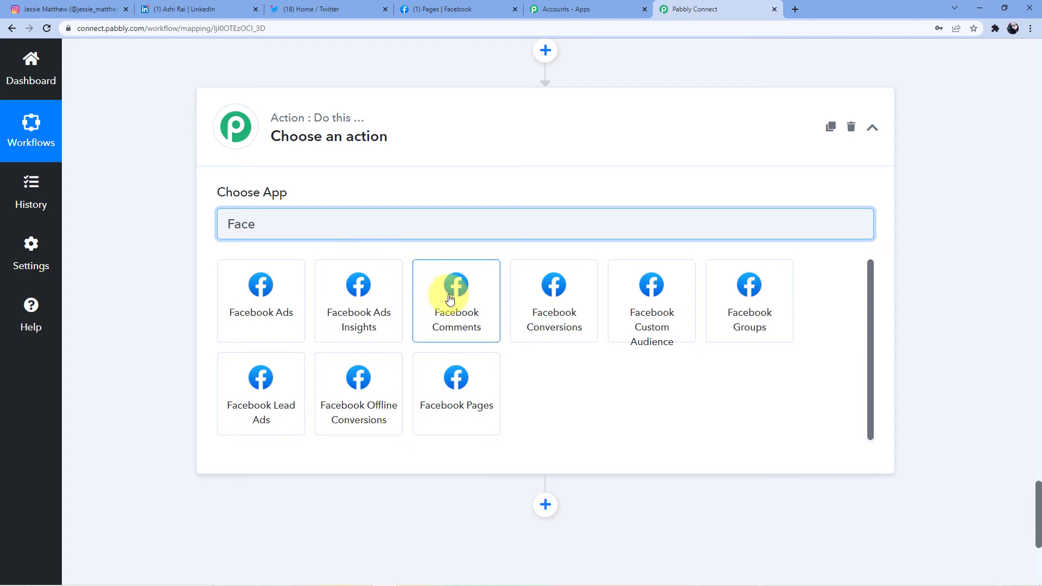
left_click(468, 408)
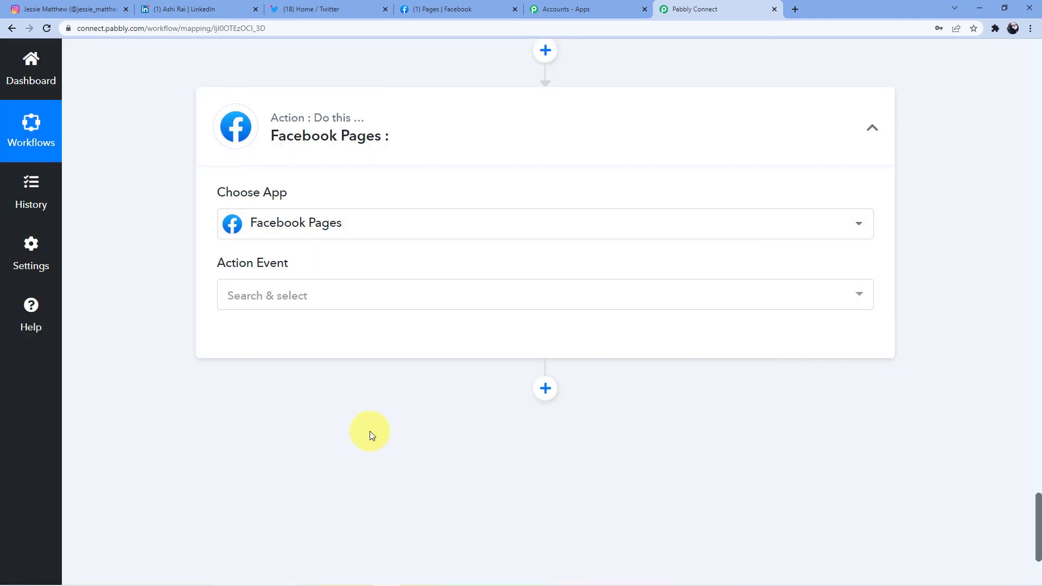
left_click(270, 295)
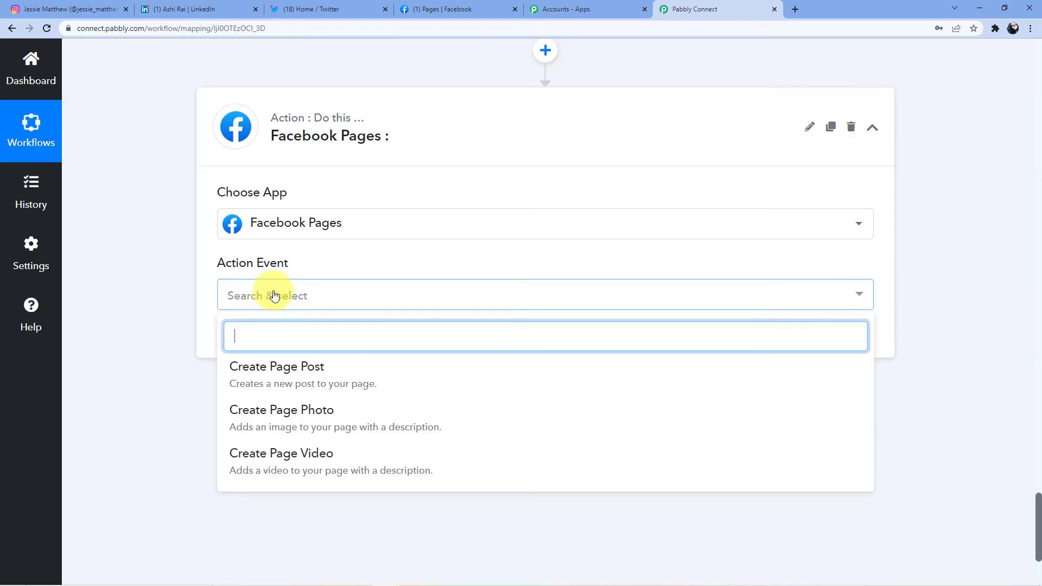
left_click(317, 426)
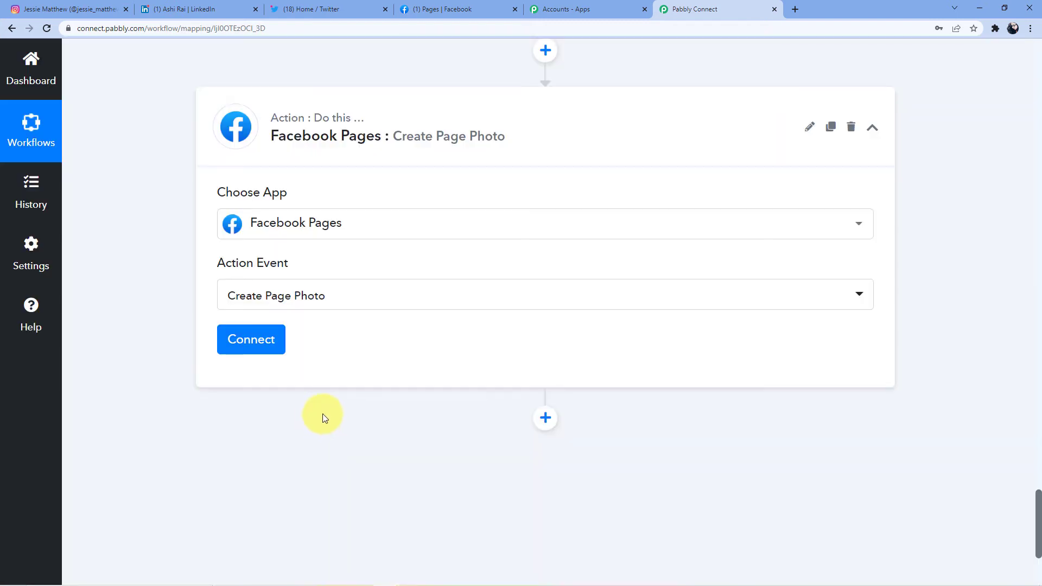
- Connect the Facebook Pages action by authorizing a new connection
left_click(251, 341)
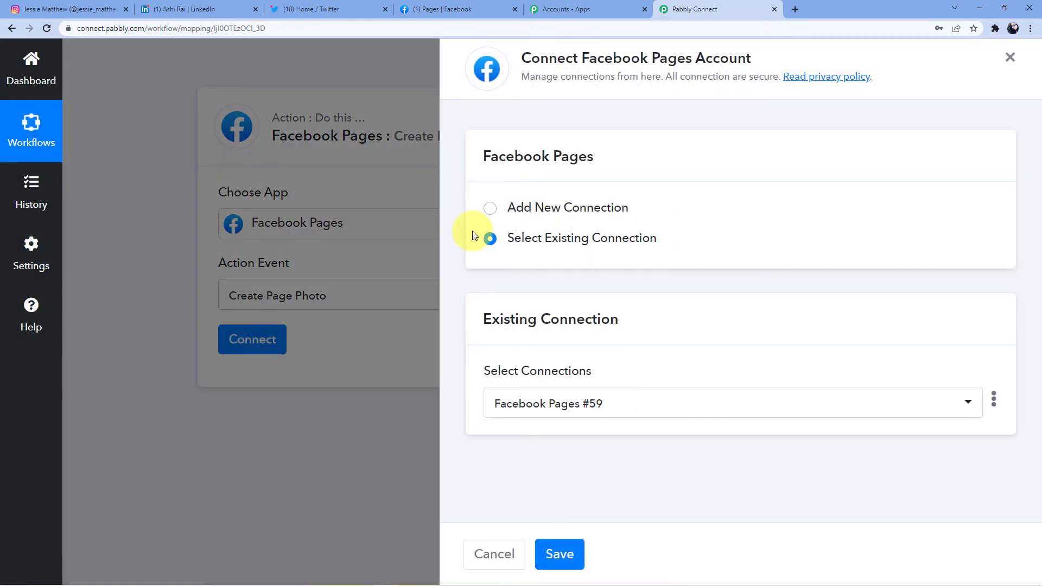
left_click(490, 208)
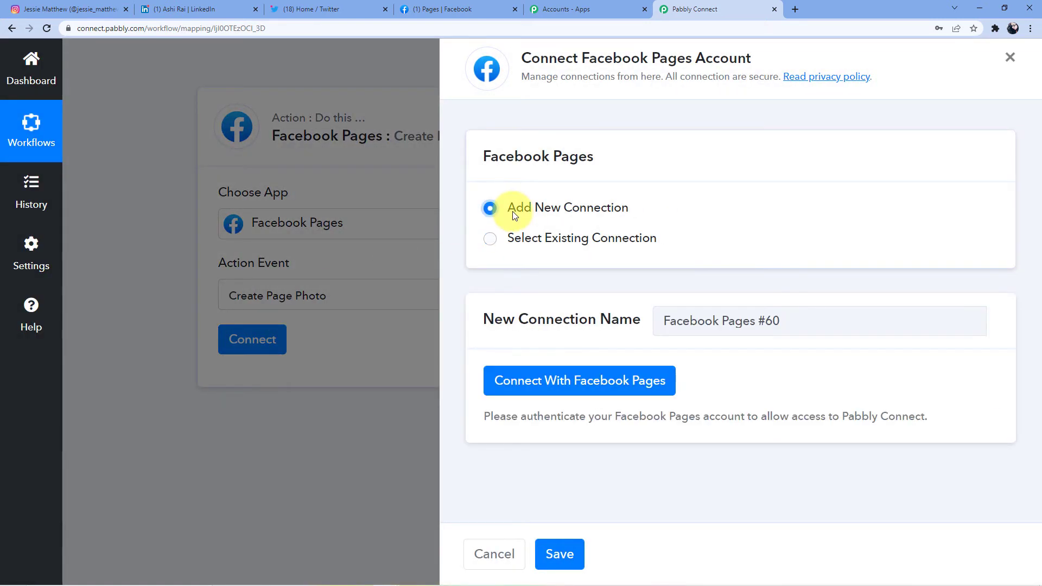
left_click(564, 383)
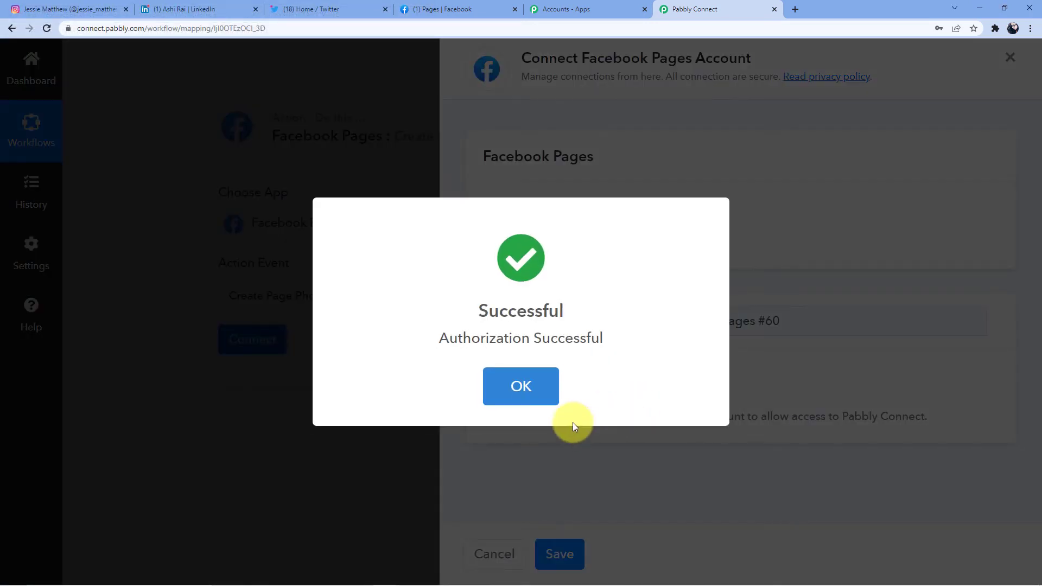
left_click(549, 390)
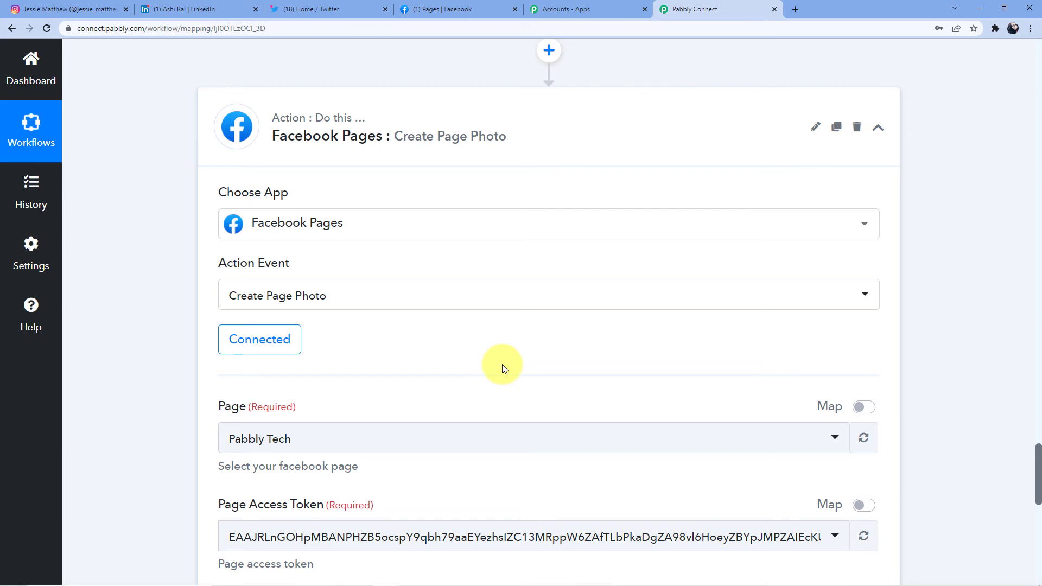
- Look back over the configured Twitter and LinkedIn actions, and return to the Facebook Pages action
scroll(462, 375, "up", 15)
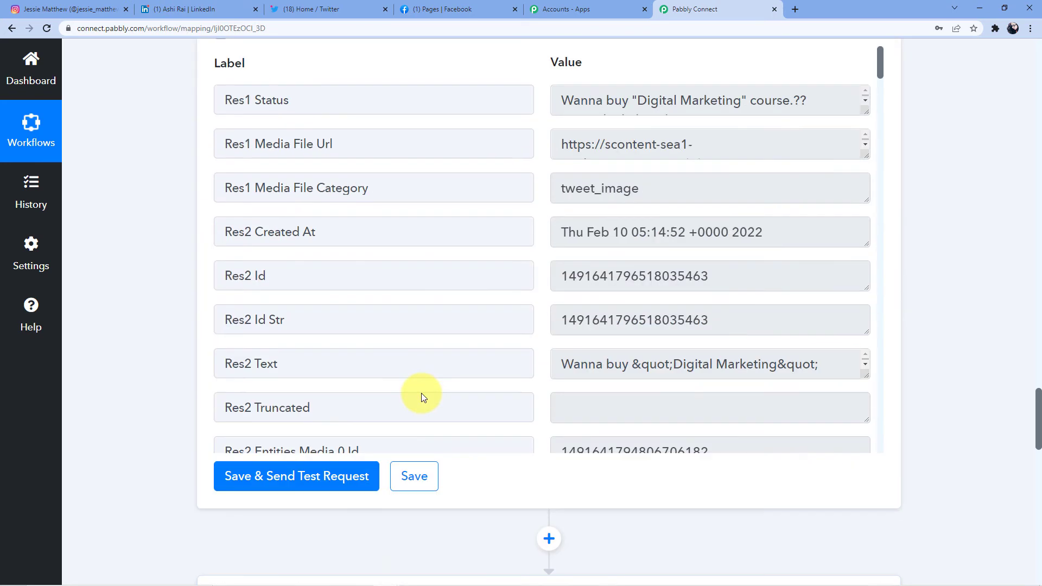
scroll(350, 338, "up", 13)
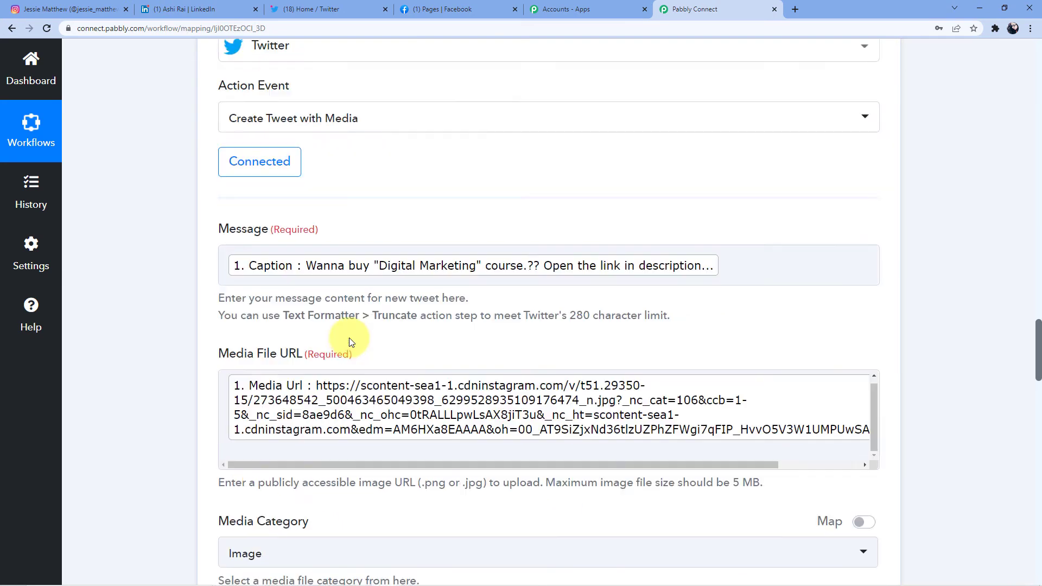
scroll(305, 347, "up", 14)
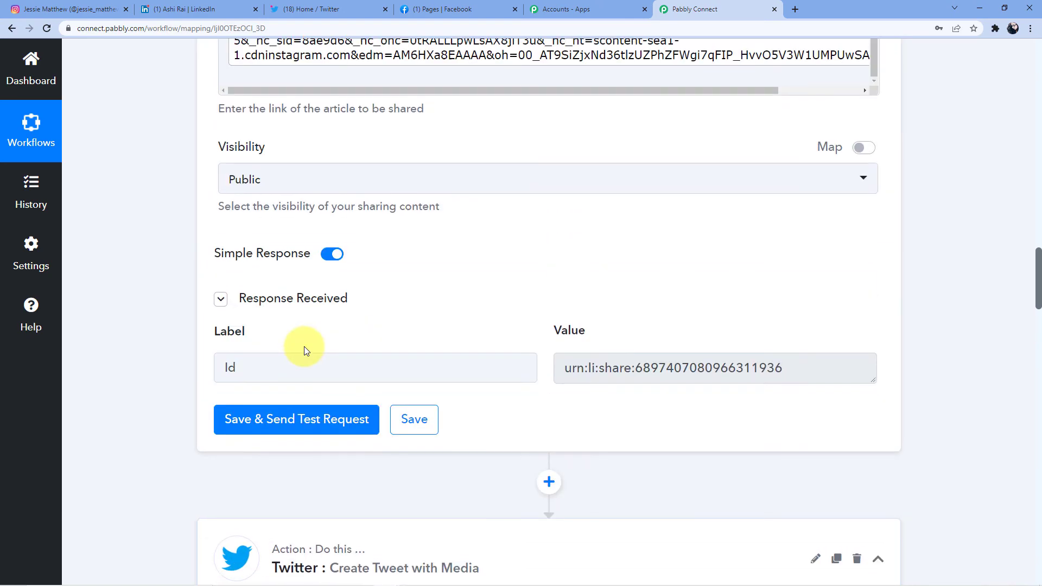
scroll(304, 351, "up", 4)
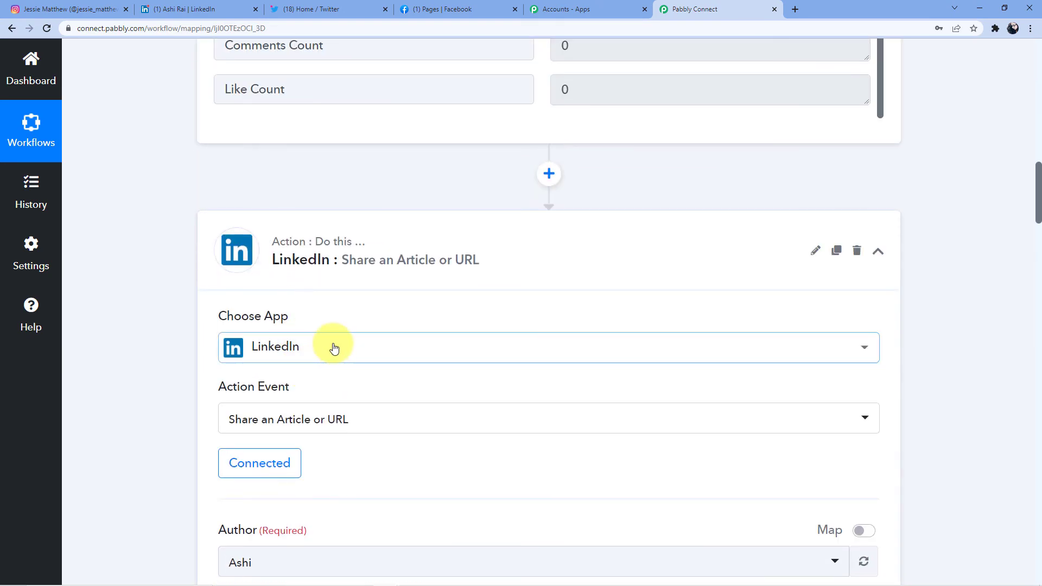
scroll(333, 347, "down", 14)
scroll(334, 348, "down", 20)
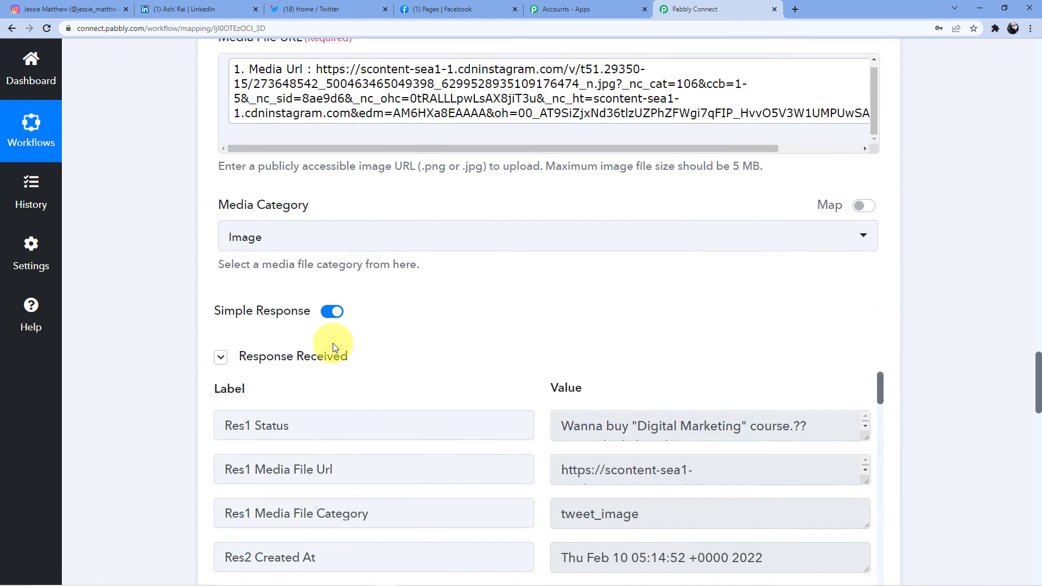
scroll(333, 347, "down", 2)
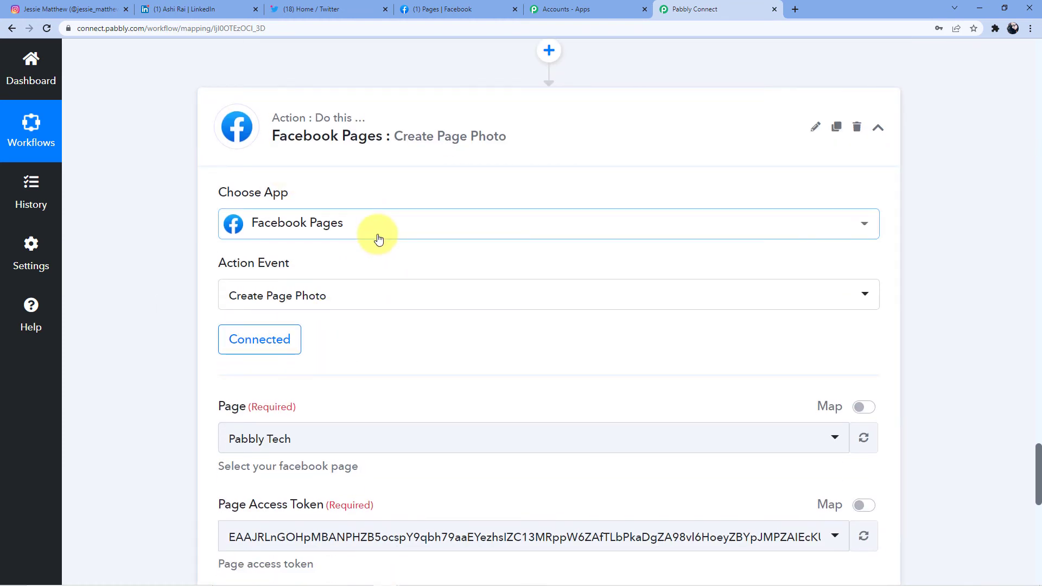
- Look over the page choices for the Facebook Pages action, and examine the Book Review page's existing posts on Facebook
scroll(378, 239, "down", 4)
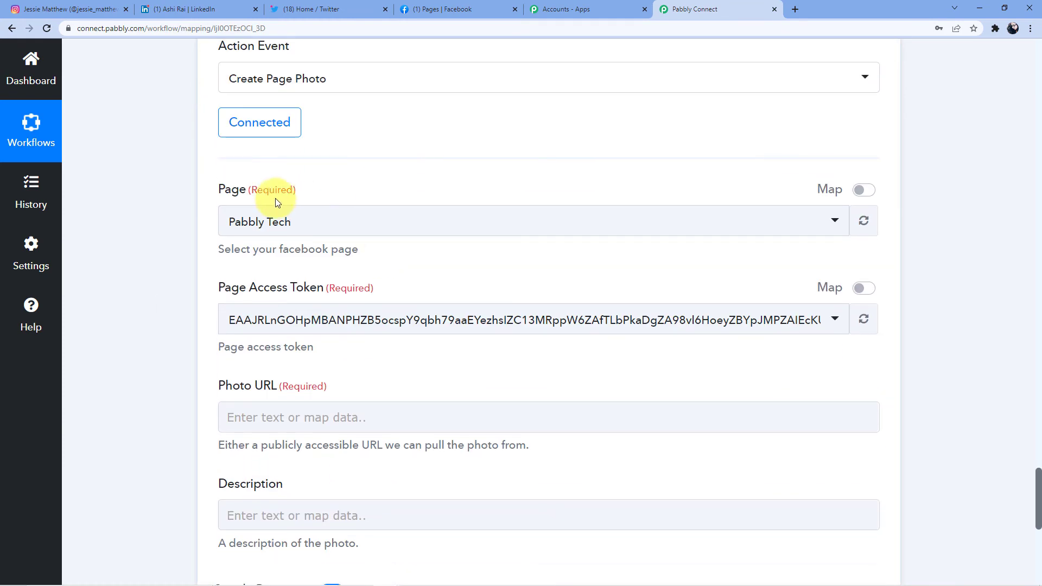
left_click(274, 217)
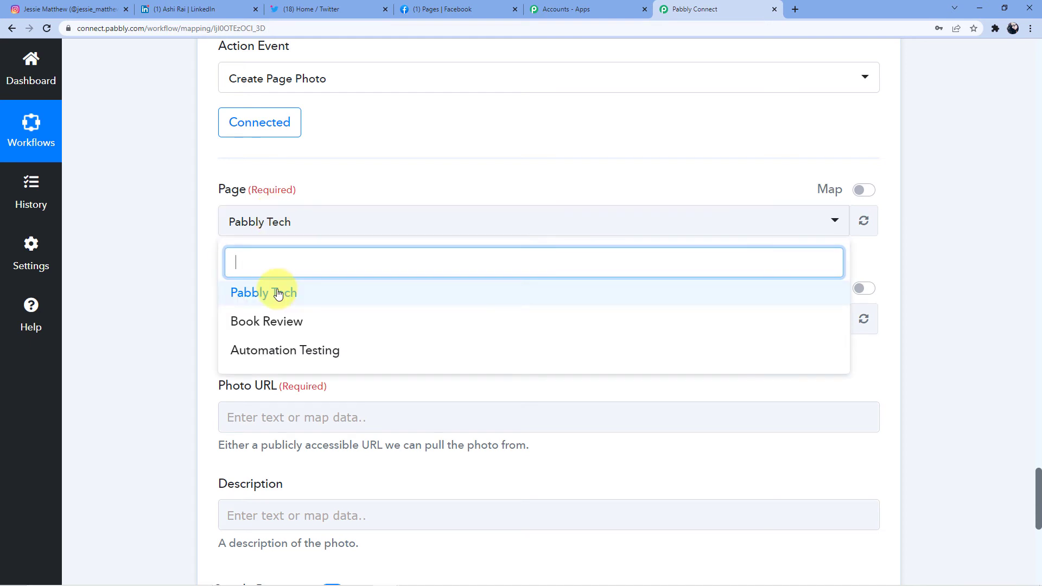
left_click(448, 8)
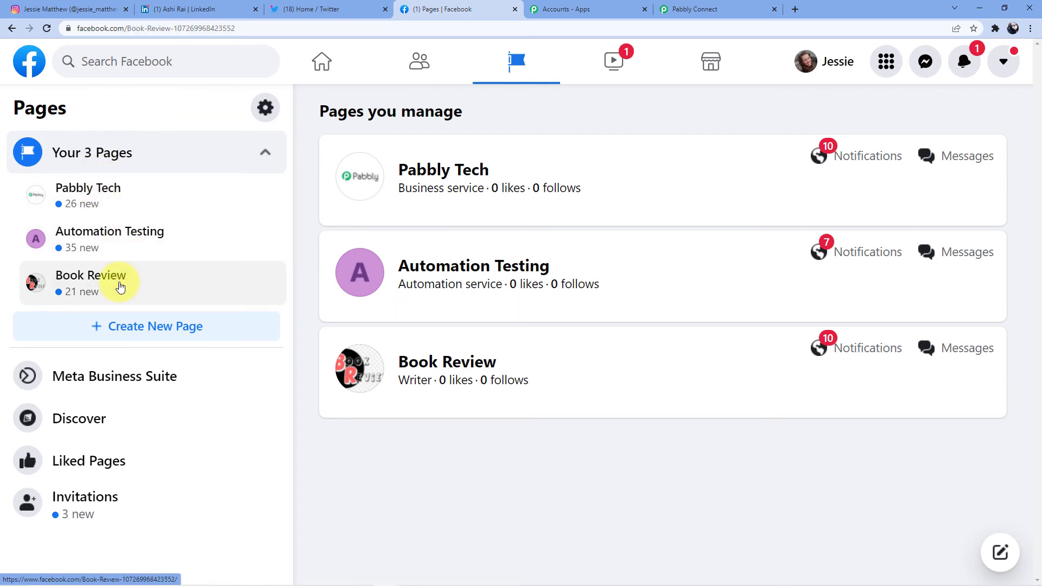
scroll(521, 253, "down", 10)
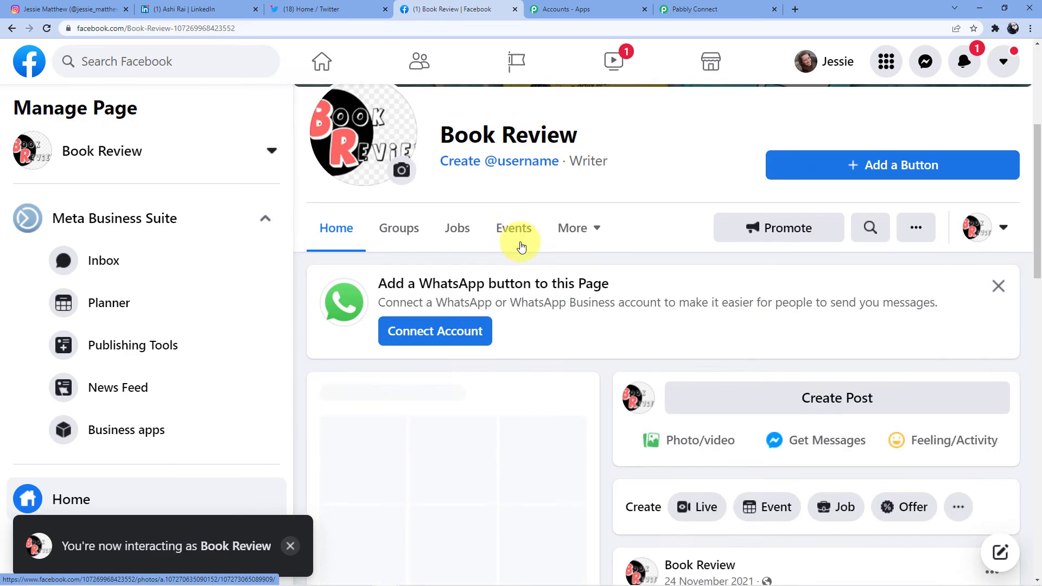
scroll(495, 257, "up", 5)
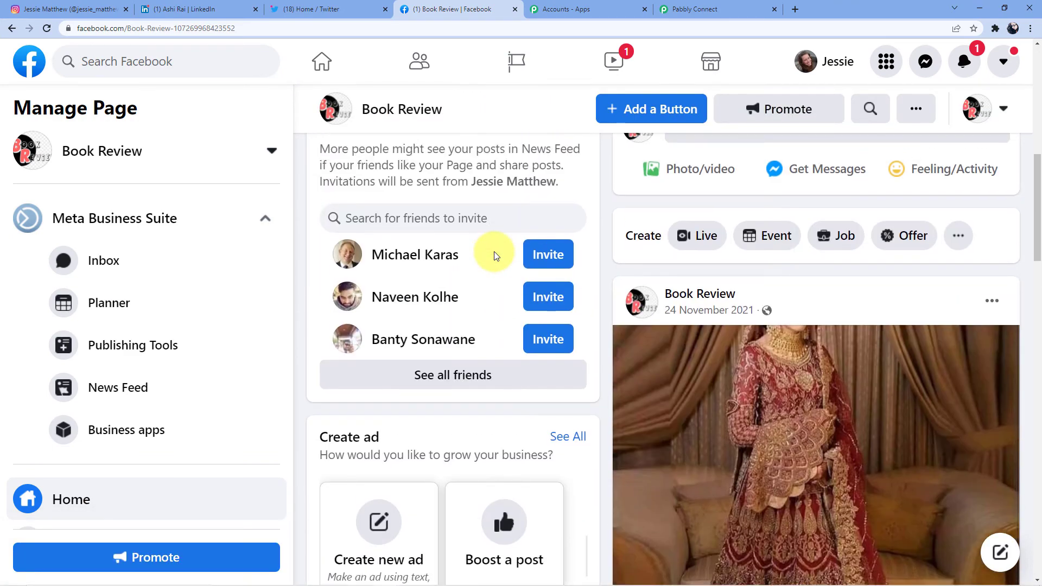
scroll(896, 333, "down", 5)
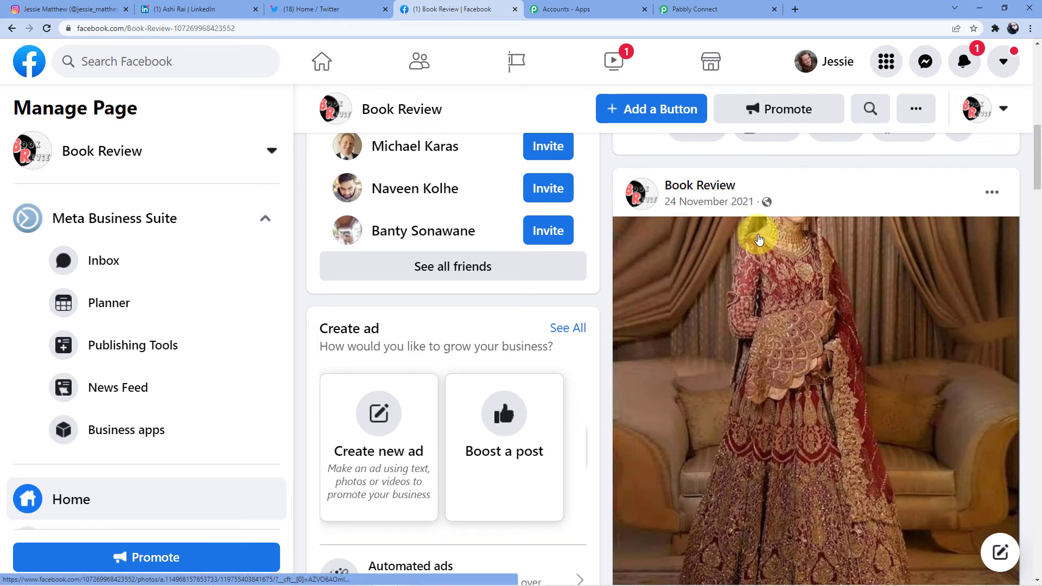
scroll(758, 239, "up", 5)
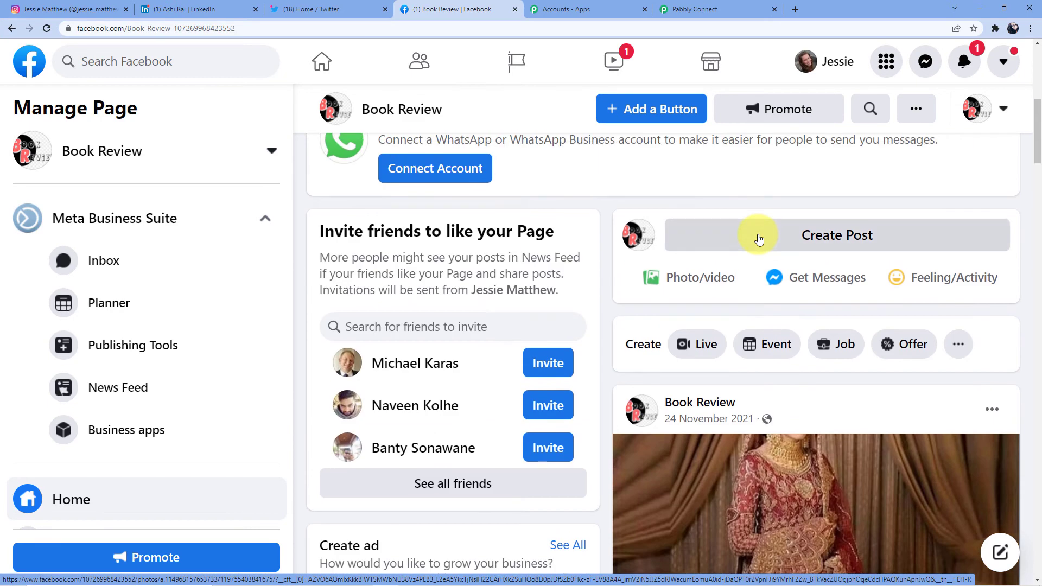
- Switch back to Pabbly Connect and select Book Review as the page for the Facebook Pages action
left_click(685, 9)
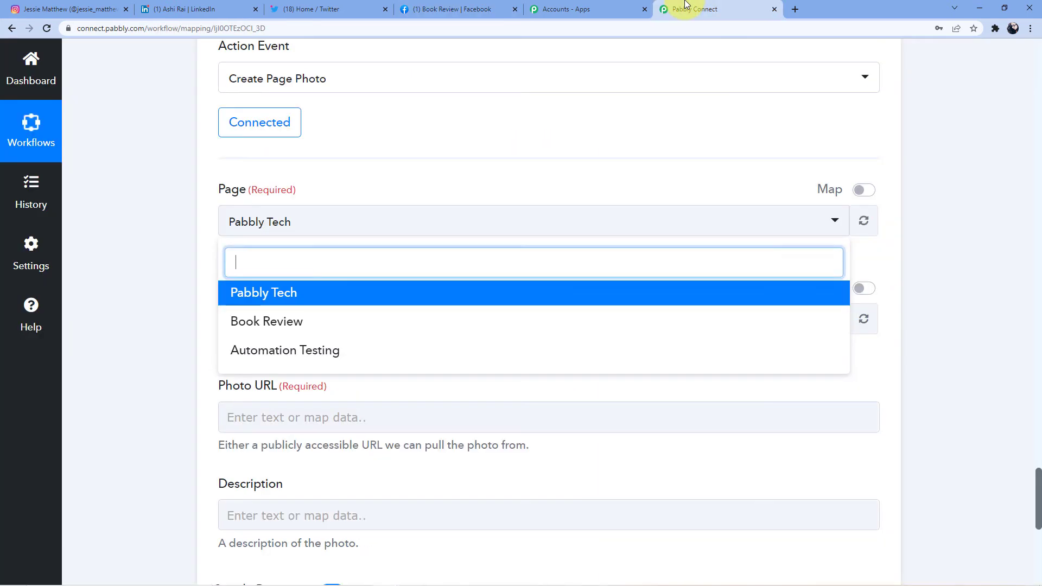
left_click(282, 326)
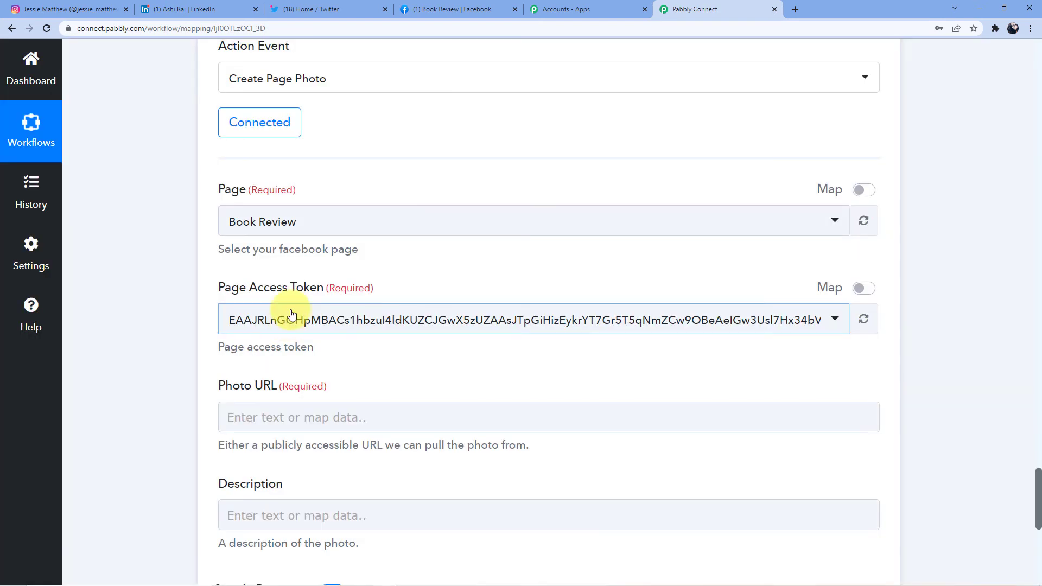
scroll(230, 247, "down", 1)
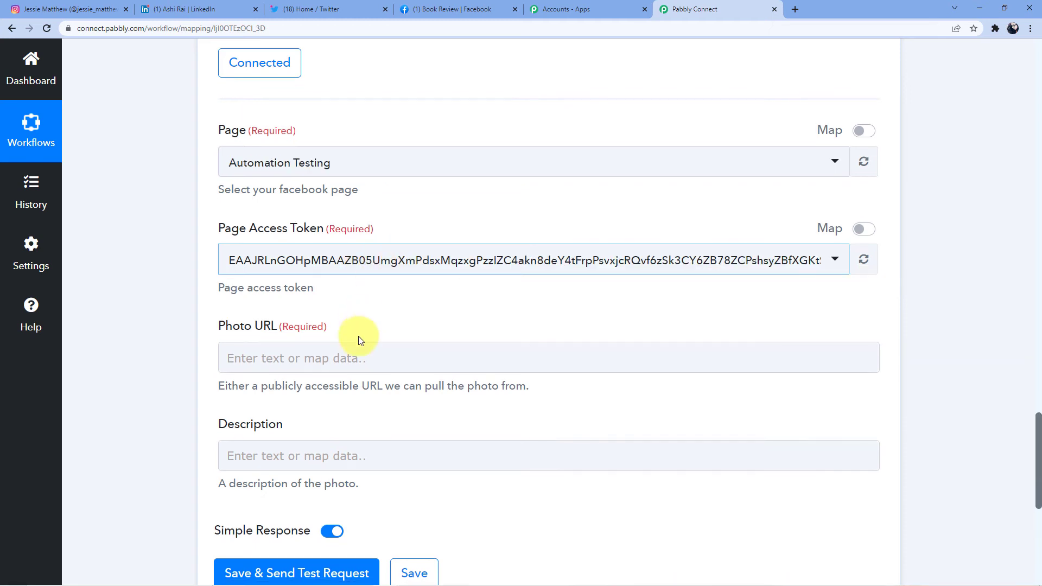
- Map the Media Url from the Instagram for Business trigger into the Facebook Pages action's Photo URL field
scroll(358, 337, "down", 1)
left_click(298, 304)
left_click(330, 444)
scroll(345, 431, "down", 2)
scroll(345, 438, "up", 2)
left_click(469, 442)
left_click(162, 340)
- Map the Caption from the Instagram for Business trigger into the Facebook Pages action's Description field
scroll(228, 321, "down", 3)
left_click(249, 309)
scroll(349, 413, "down", 1)
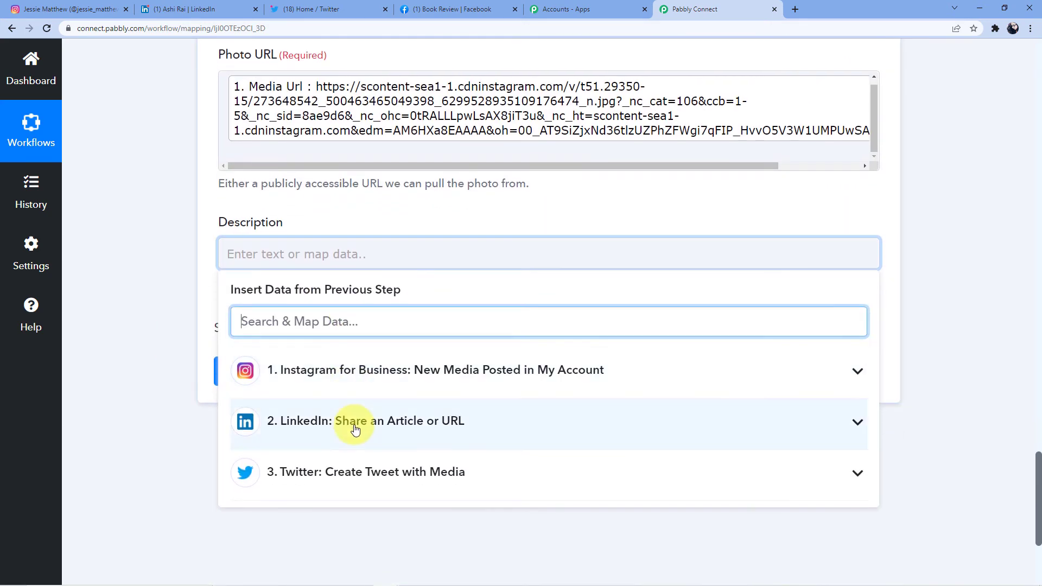
left_click(425, 371)
scroll(422, 402, "down", 3)
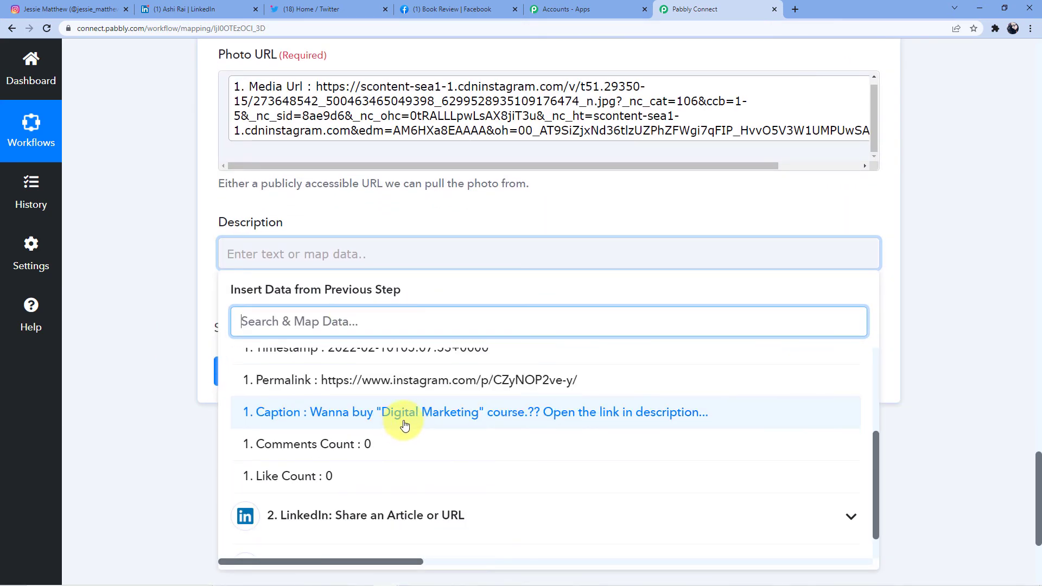
left_click(400, 429)
left_click(162, 338)
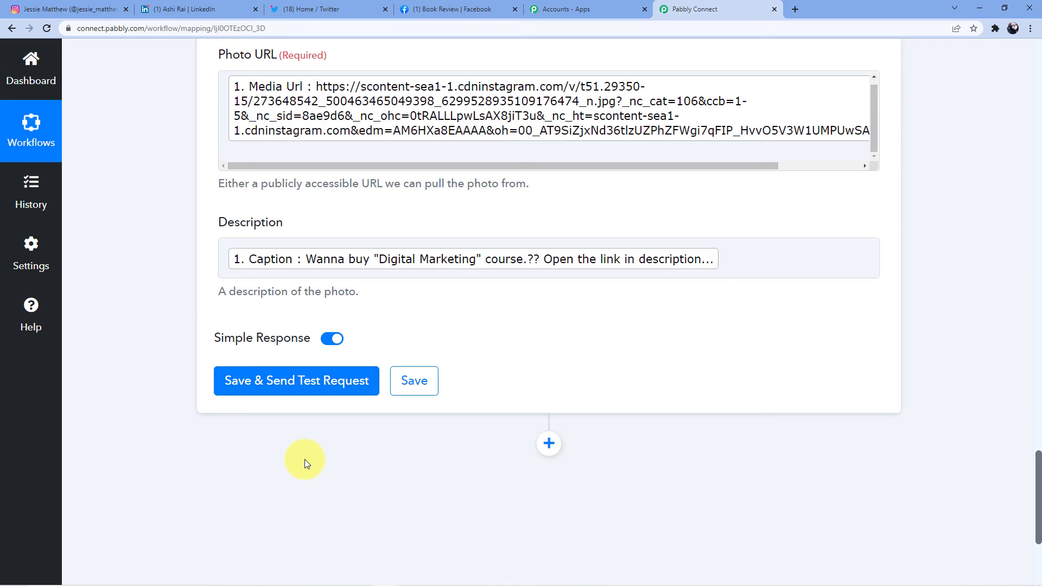
- Save the Facebook Pages action while sending a test request, and review the response values
left_click(305, 391)
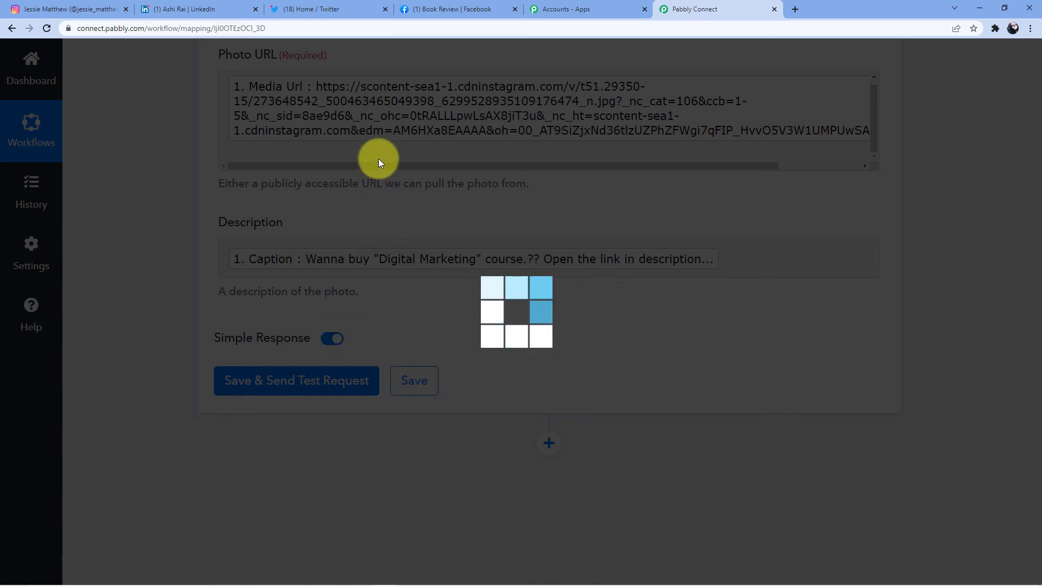
scroll(525, 354, "down", 3)
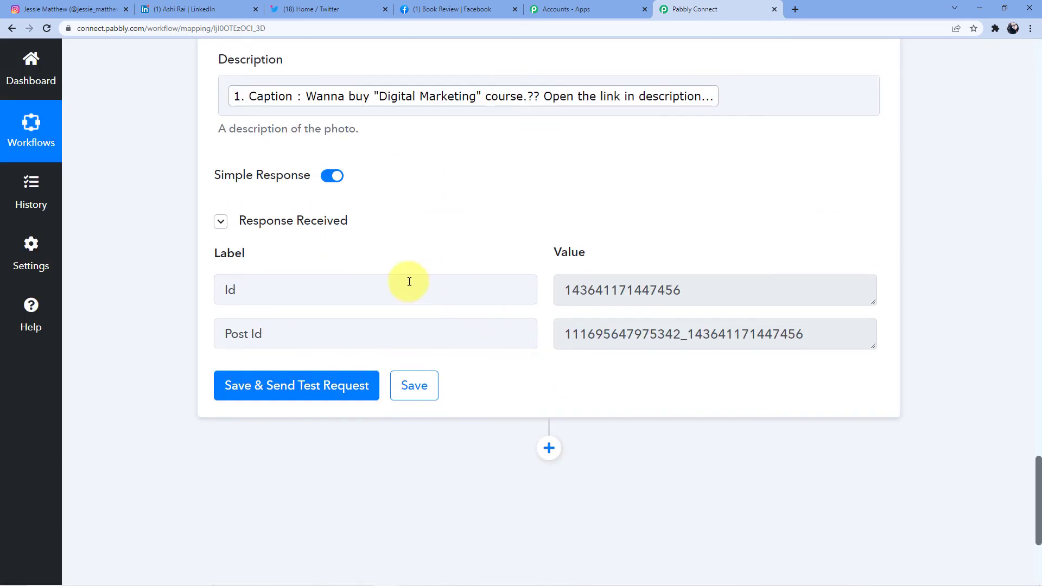
- Switch to Facebook, refresh the Book Review page and examine its latest posts for the test photo
left_click(442, 6)
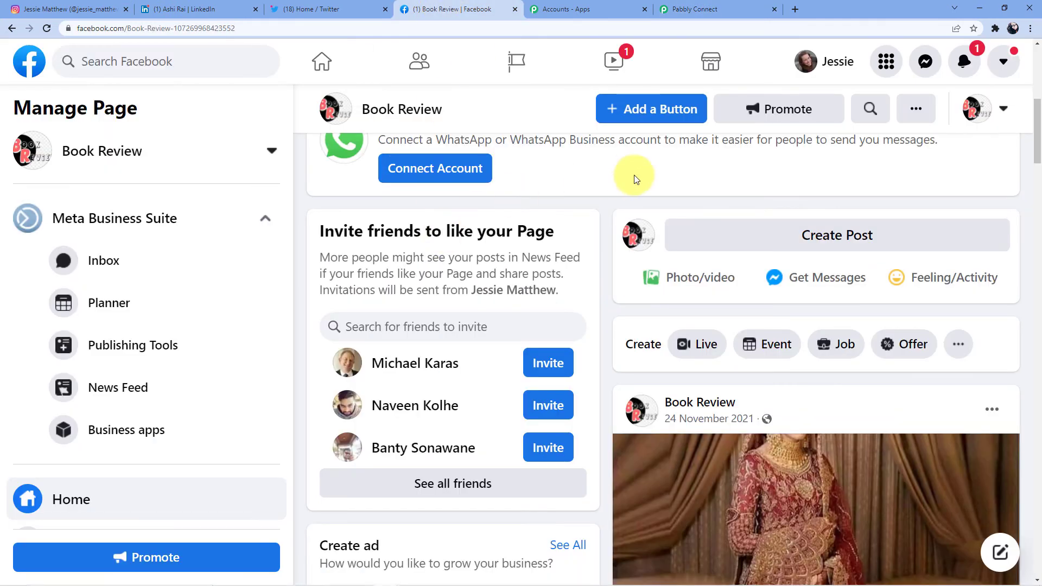
scroll(623, 177, "down", 4)
scroll(624, 177, "up", 5)
left_click(47, 28)
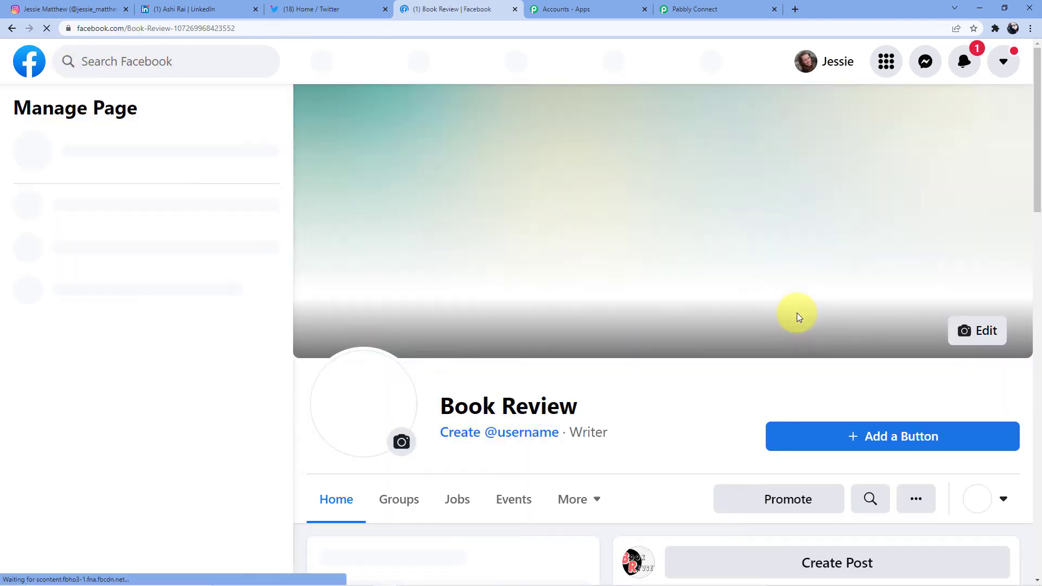
scroll(798, 318, "down", 8)
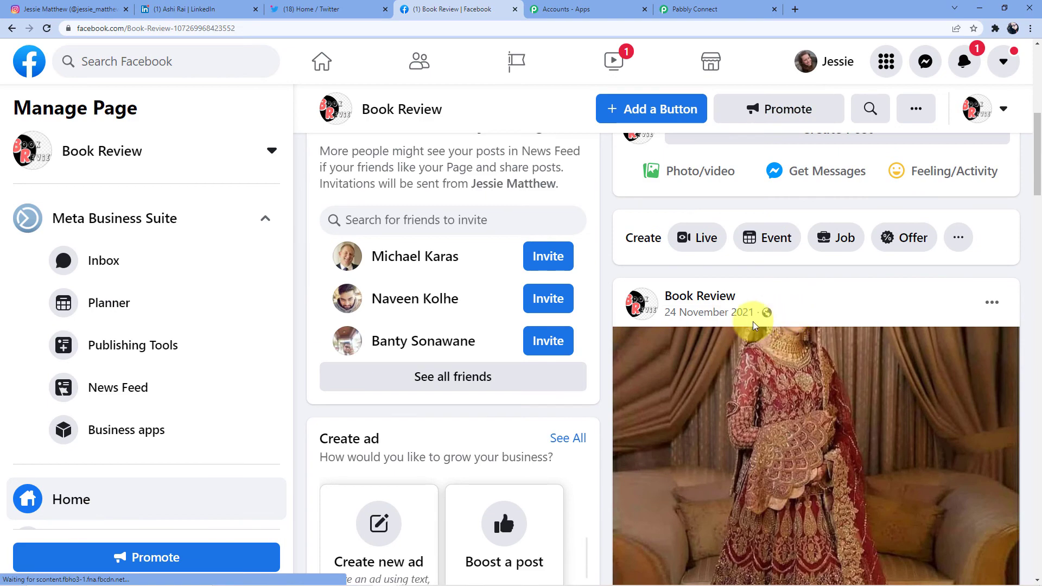
scroll(736, 374, "down", 4)
scroll(735, 376, "up", 2)
scroll(735, 374, "down", 4)
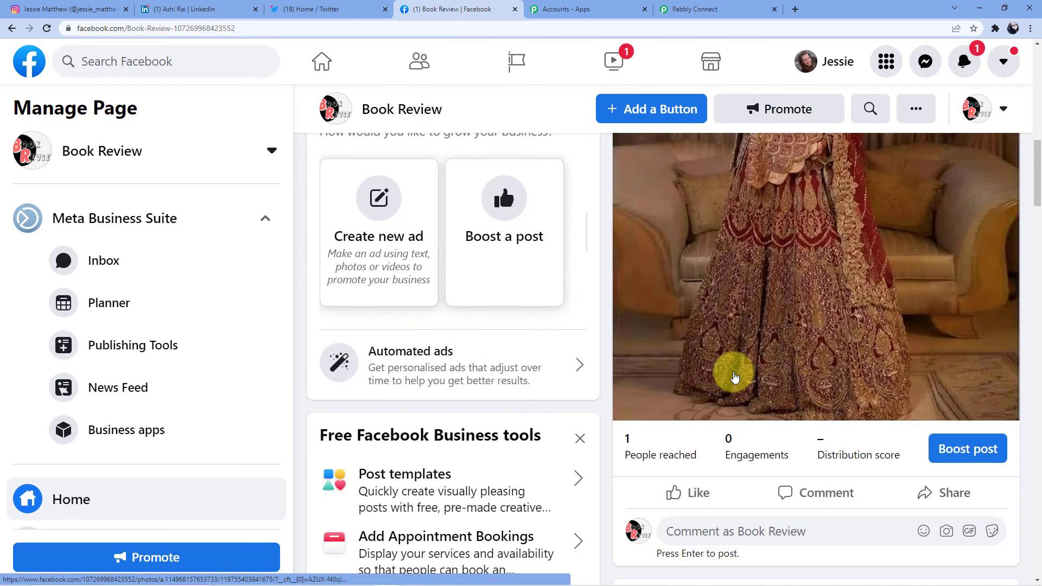
- Refresh the Book Review page again and check its newest post for the Instagram caption and image
scroll(734, 374, "down", 7)
scroll(730, 405, "up", 12)
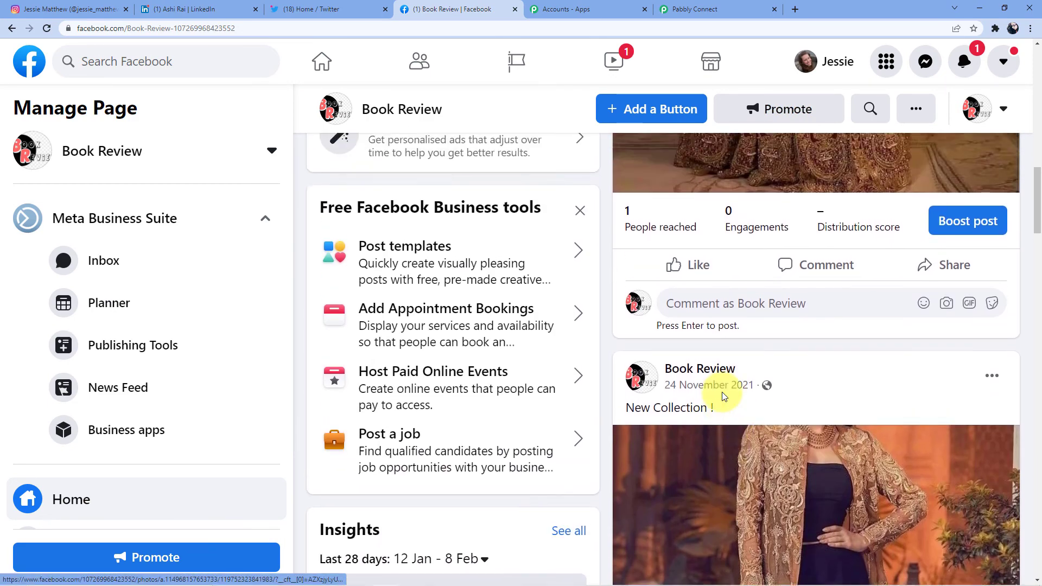
scroll(724, 397, "up", 2)
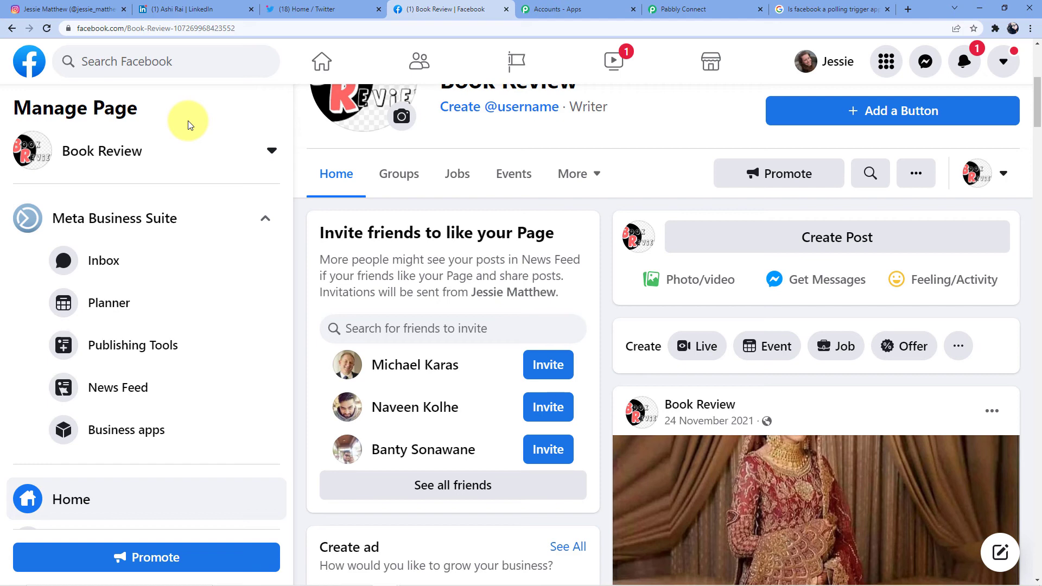
scroll(190, 121, "down", 2)
left_click(48, 30)
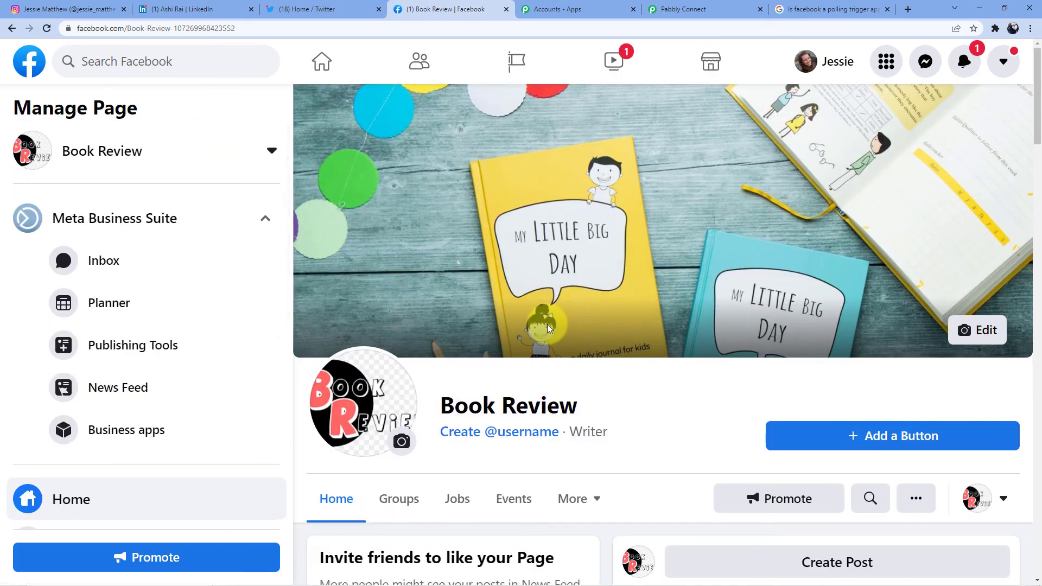
scroll(710, 333, "down", 7)
scroll(763, 388, "down", 2)
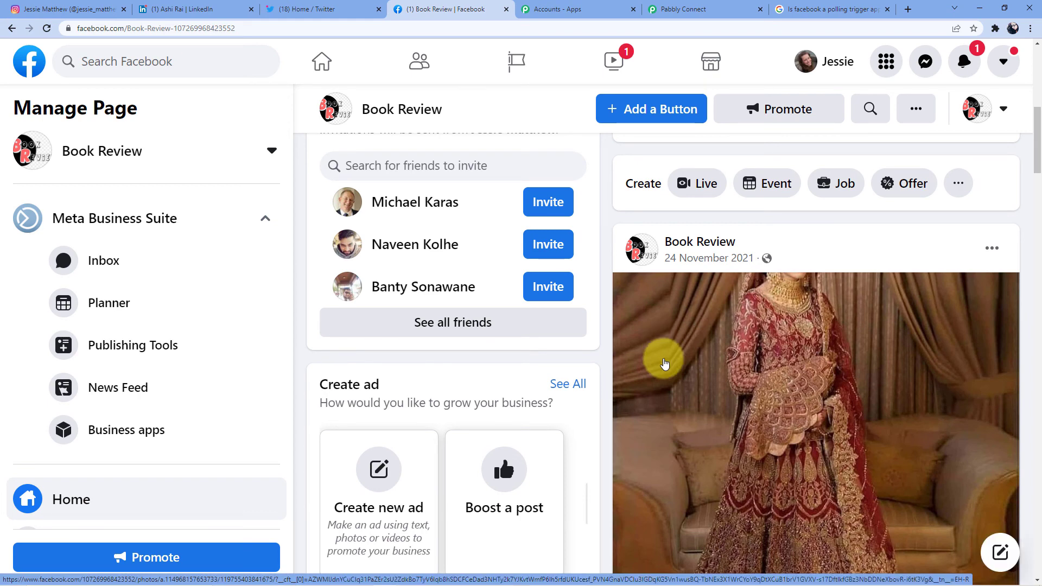
scroll(665, 362, "up", 3)
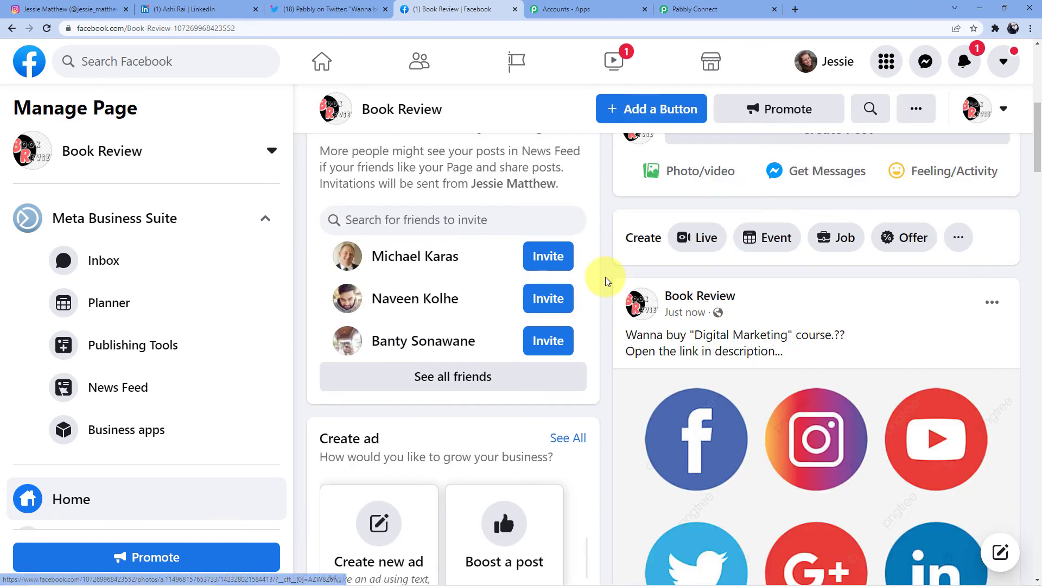
scroll(607, 281, "up", 5)
scroll(607, 281, "down", 7)
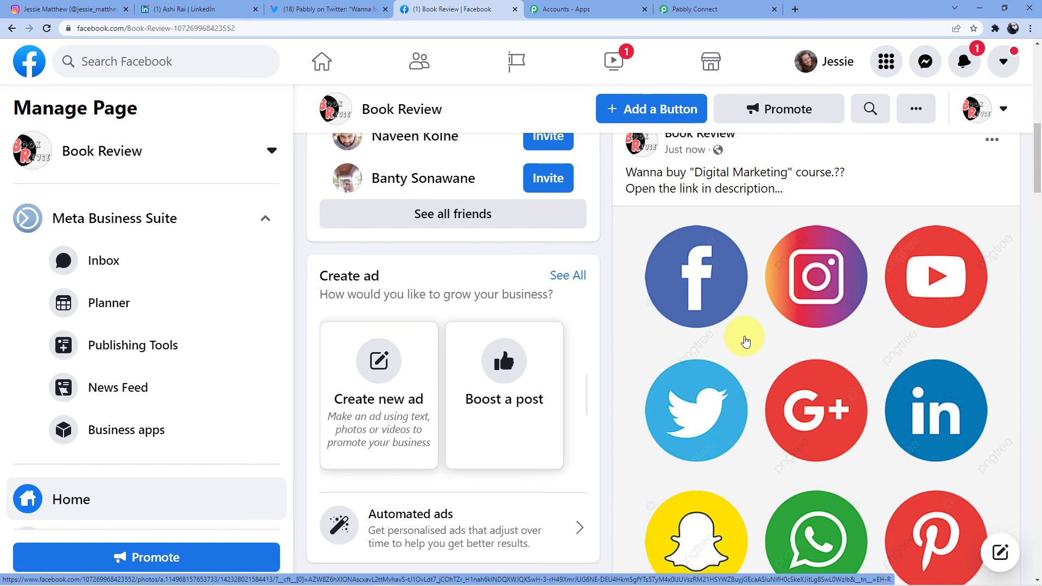
- Switch to Pabbly Connect, collapse the Instagram trigger and the LinkedIn, Twitter and Facebook Pages actions, and review the workflow's sequence
left_click(705, 9)
scroll(562, 298, "up", 20)
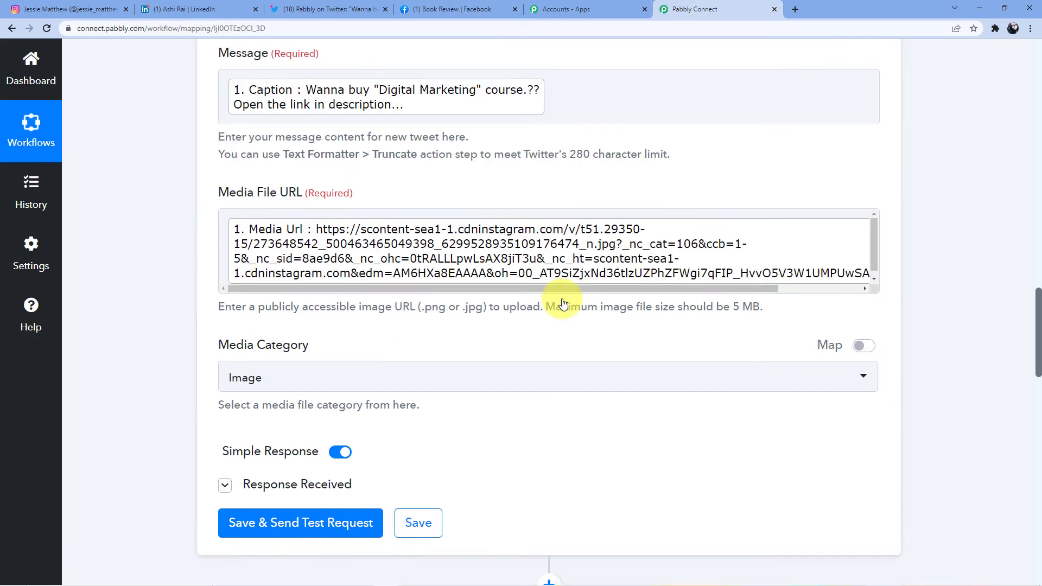
scroll(562, 303, "up", 7)
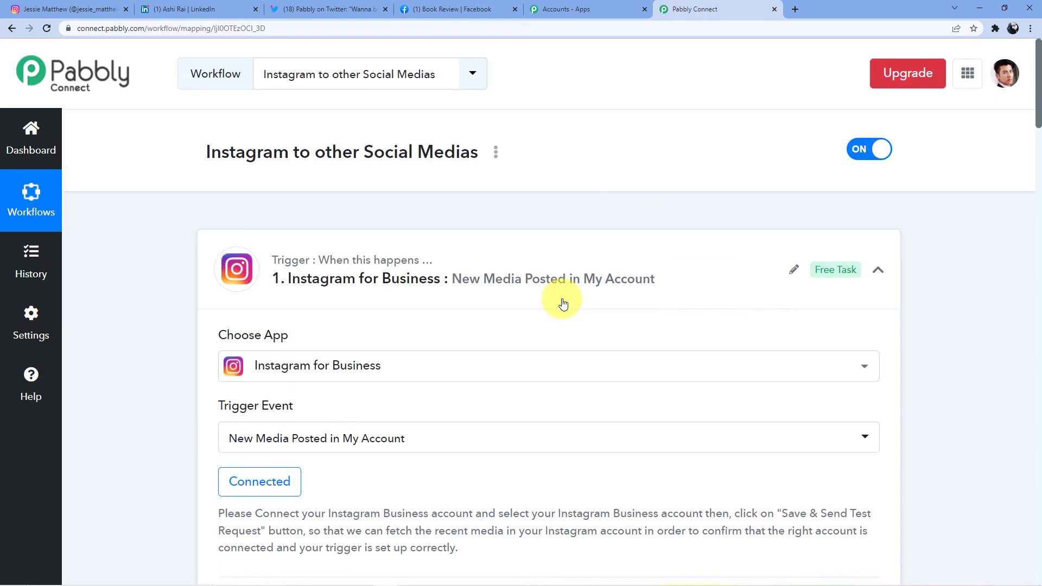
left_click(483, 248)
scroll(470, 255, "down", 4)
left_click(442, 186)
left_click(441, 186)
scroll(399, 142, "down", 5)
scroll(397, 174, "up", 4)
left_click(406, 215)
scroll(402, 180, "down", 2)
left_click(398, 164)
scroll(437, 270, "up", 8)
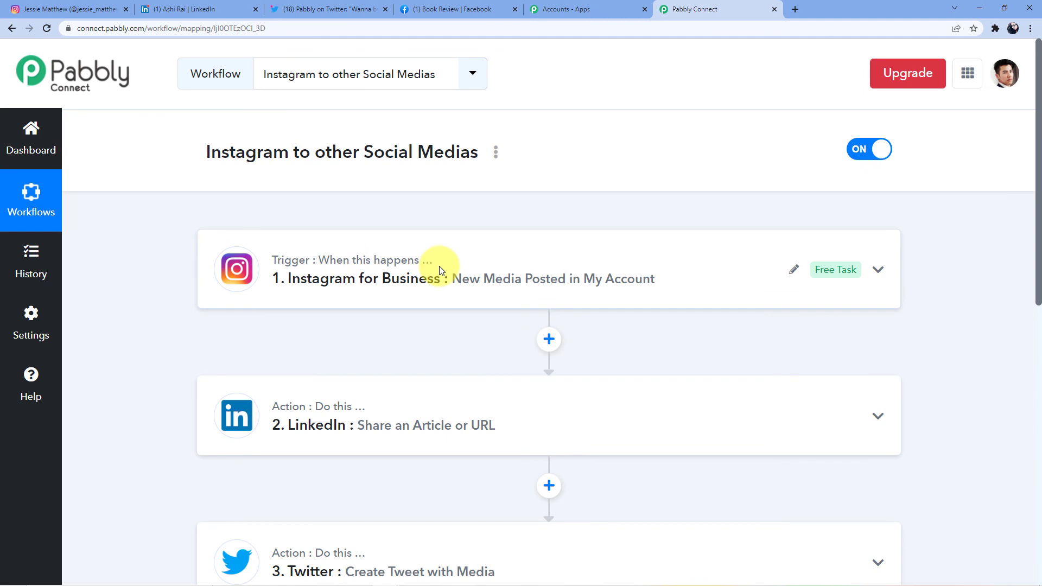
scroll(475, 239, "down", 5)
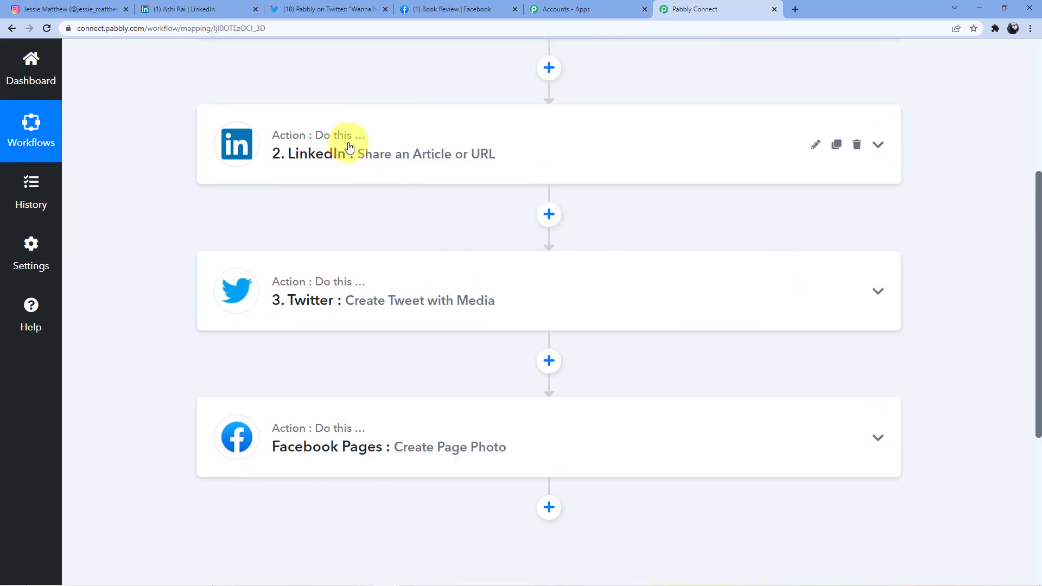
scroll(349, 148, "down", 2)
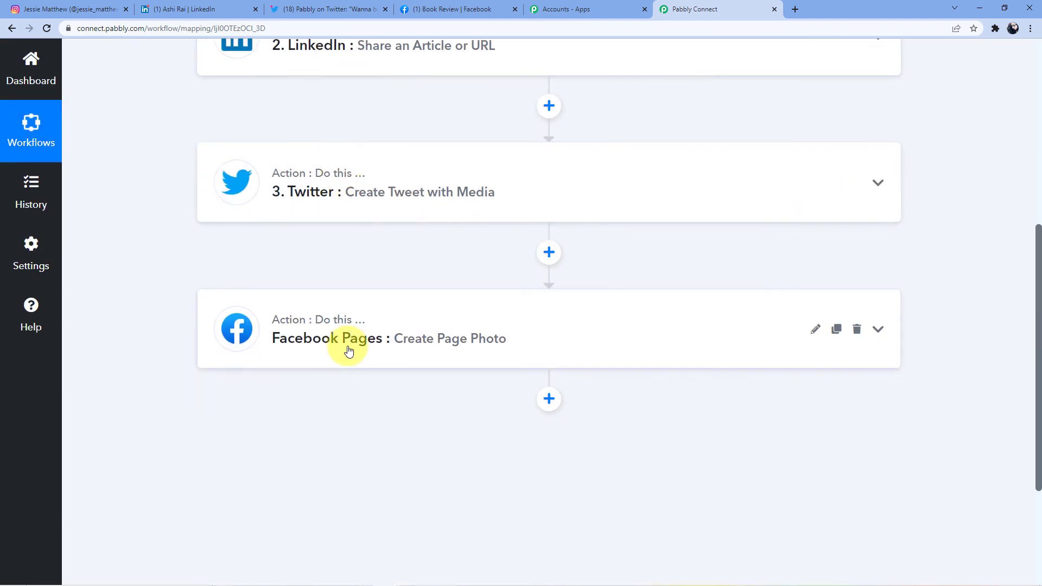
scroll(349, 352, "up", 7)
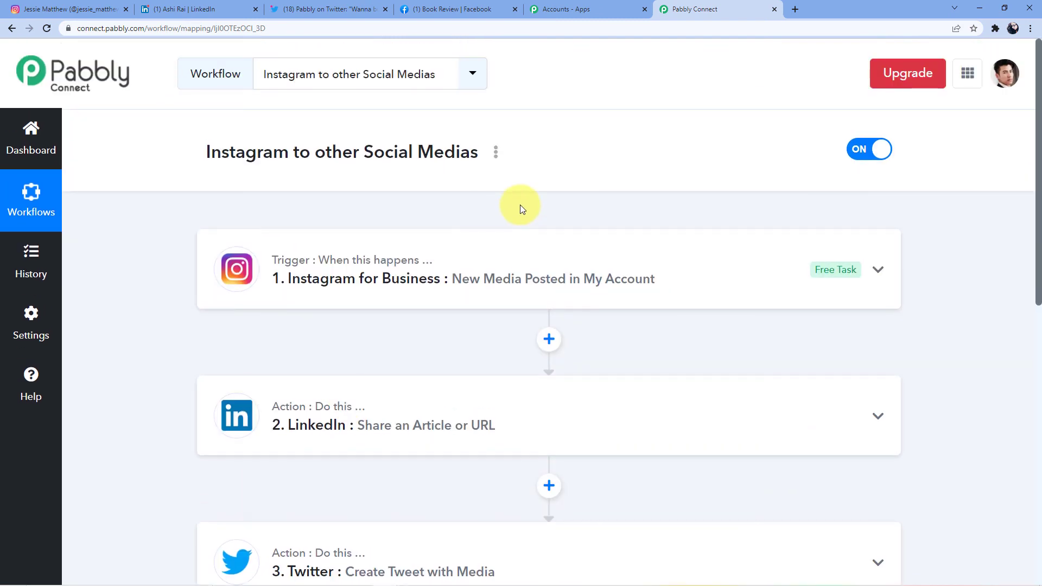
scroll(513, 204, "down", 2)
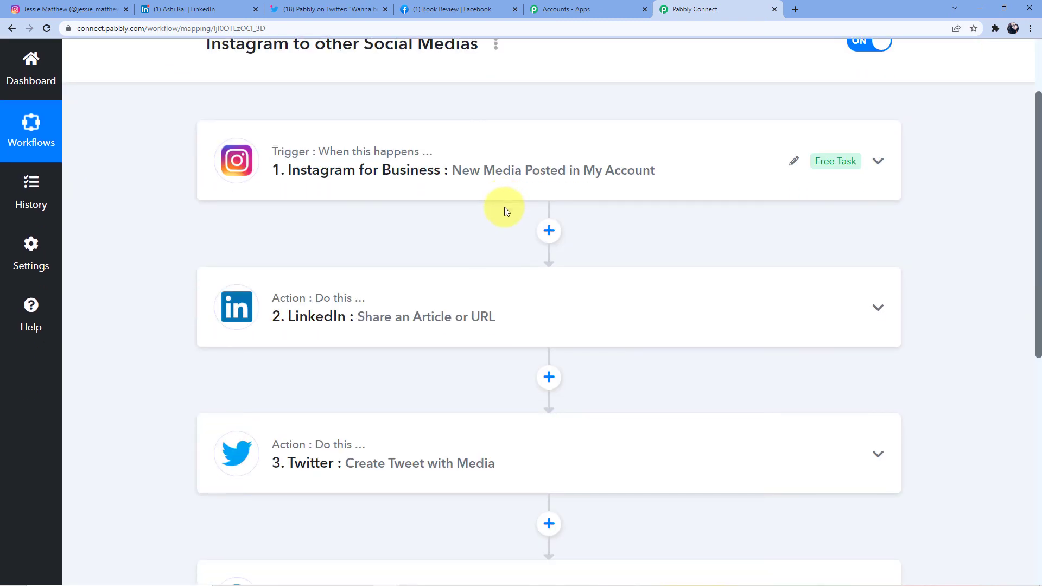